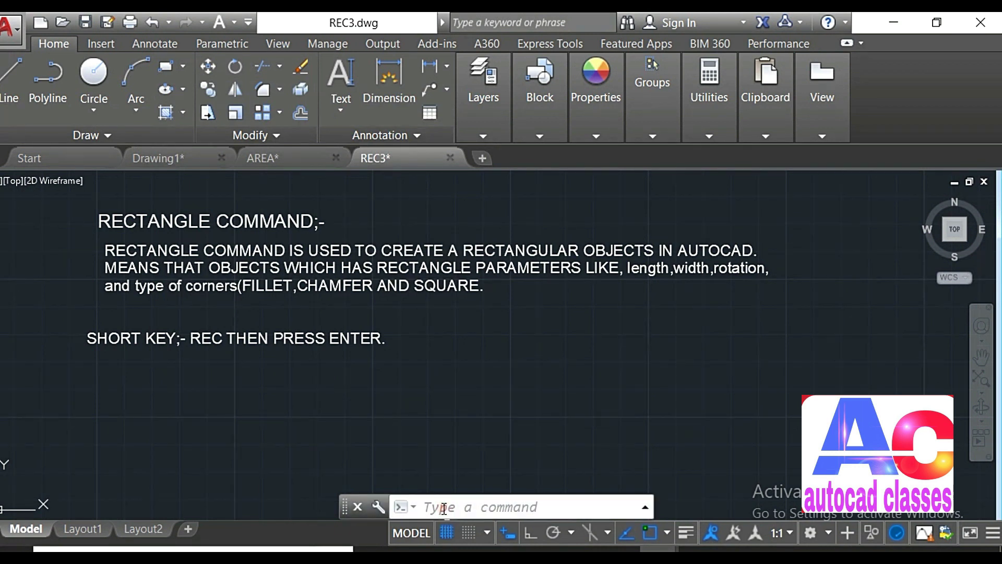
click(444, 508)
text(REC)
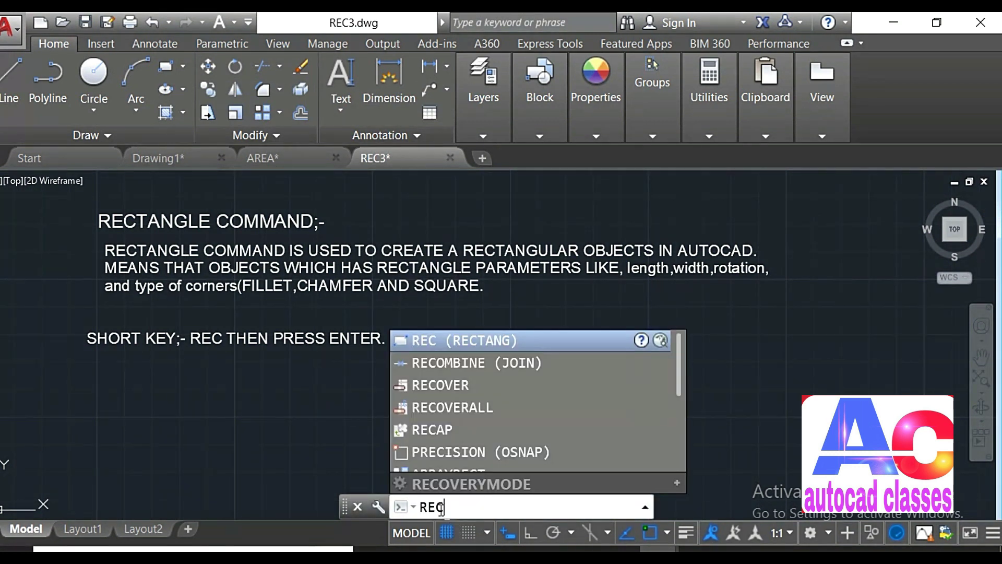
key(Return)
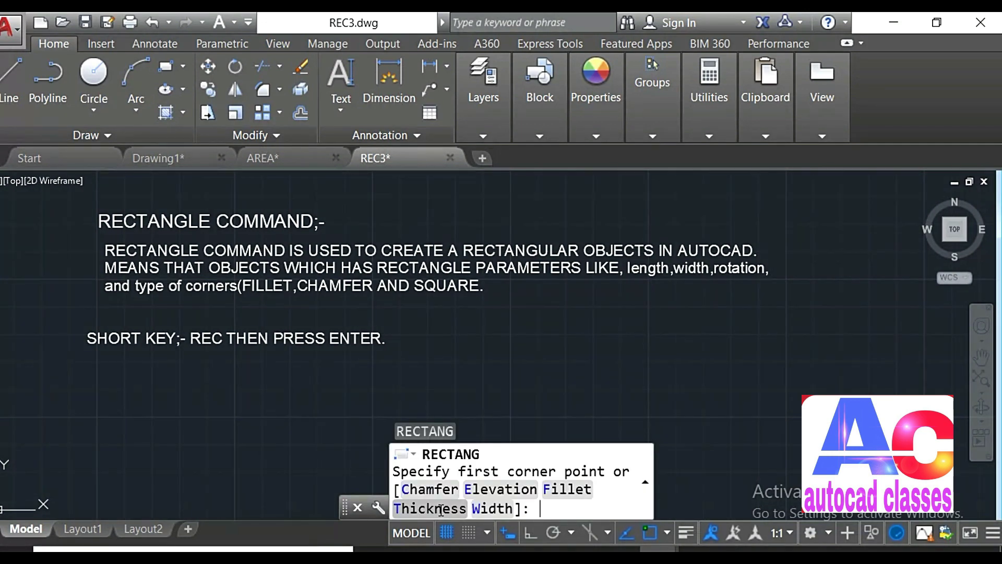
key(Escape)
key(Escape)
key(Escape)
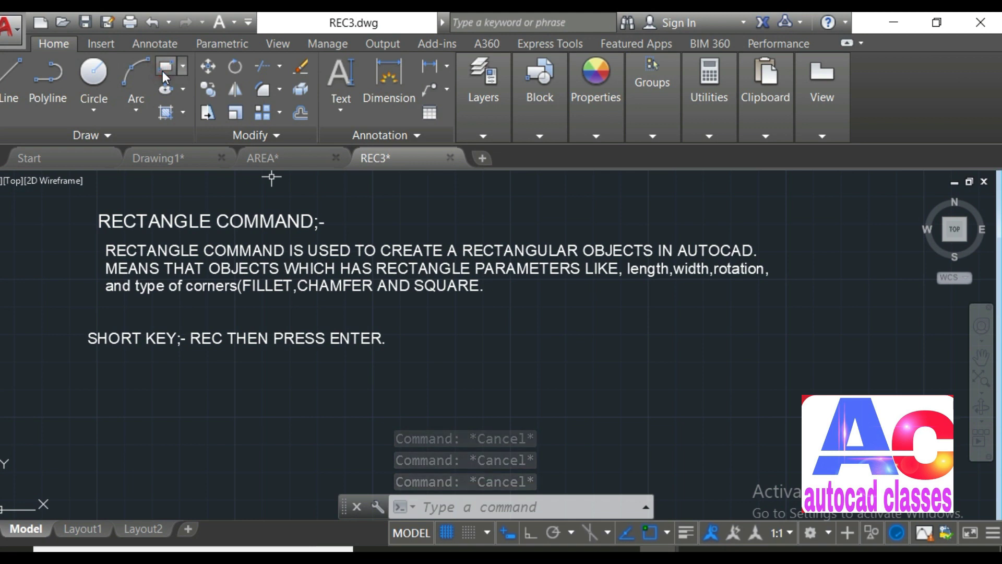
click(164, 70)
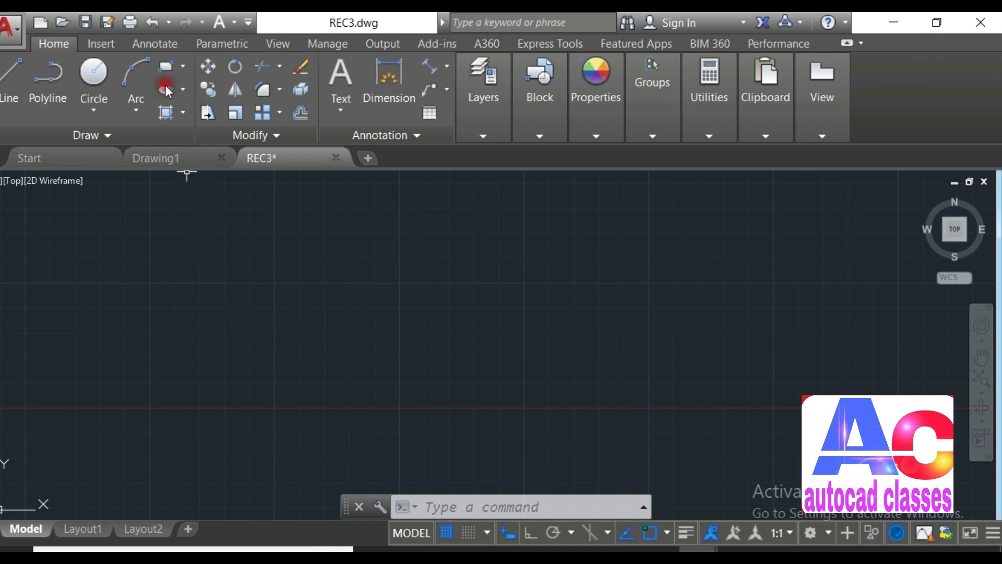
click(169, 67)
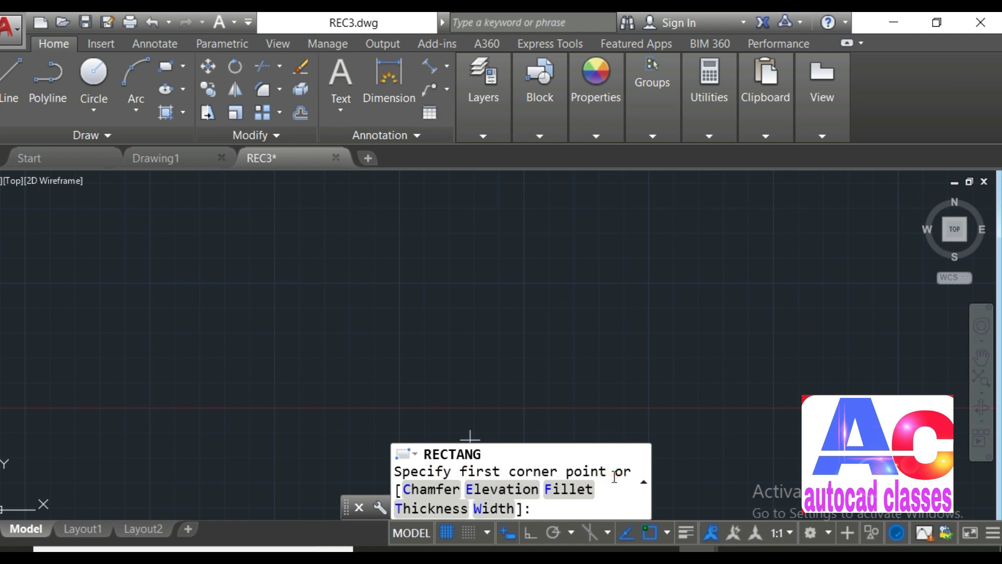
click(225, 388)
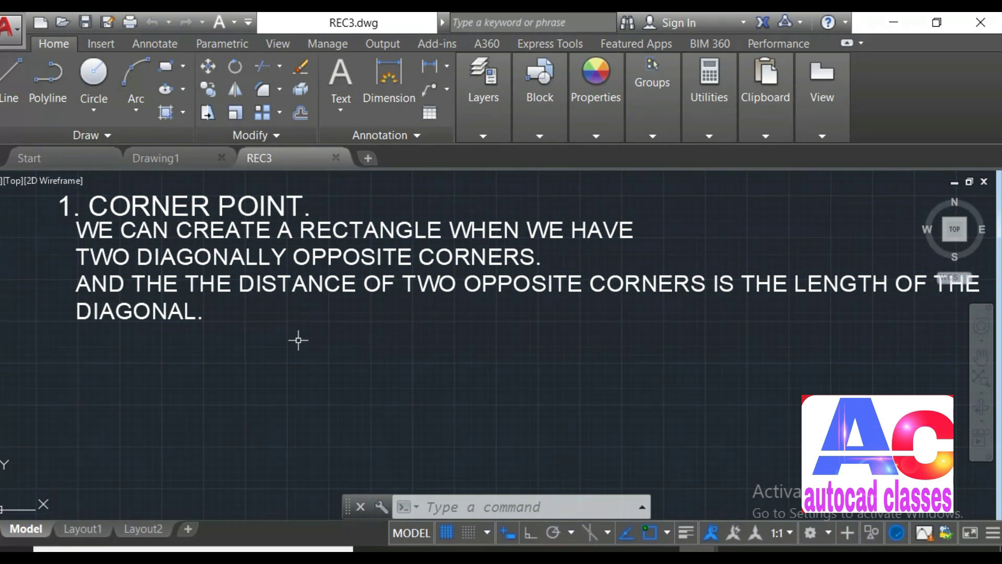
key(Escape)
key(Escape)
key(Escape)
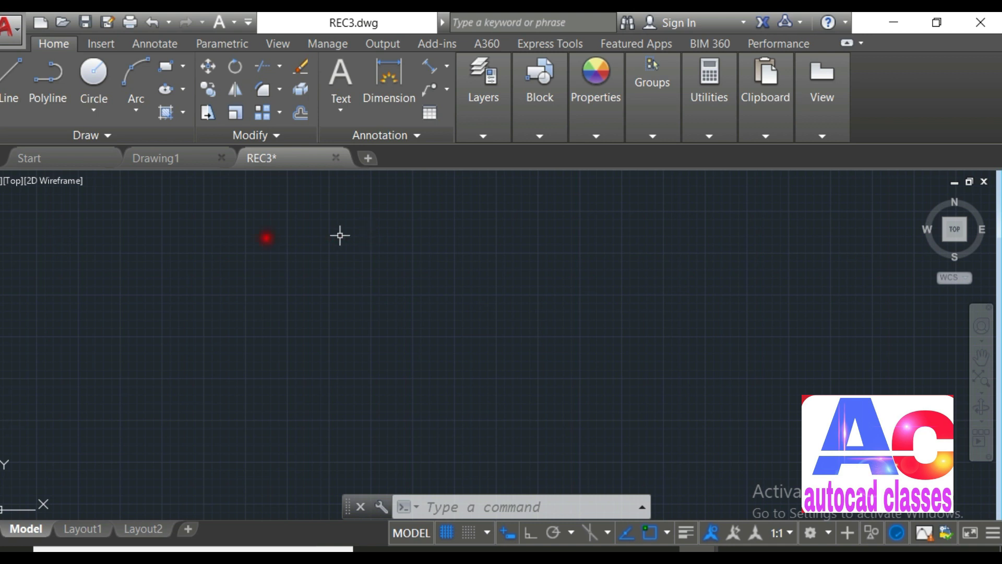
Step: Draw a rectangle from a lower-left corner towards the upper right, entering 100 as the distance to the opposite corner
click(168, 68)
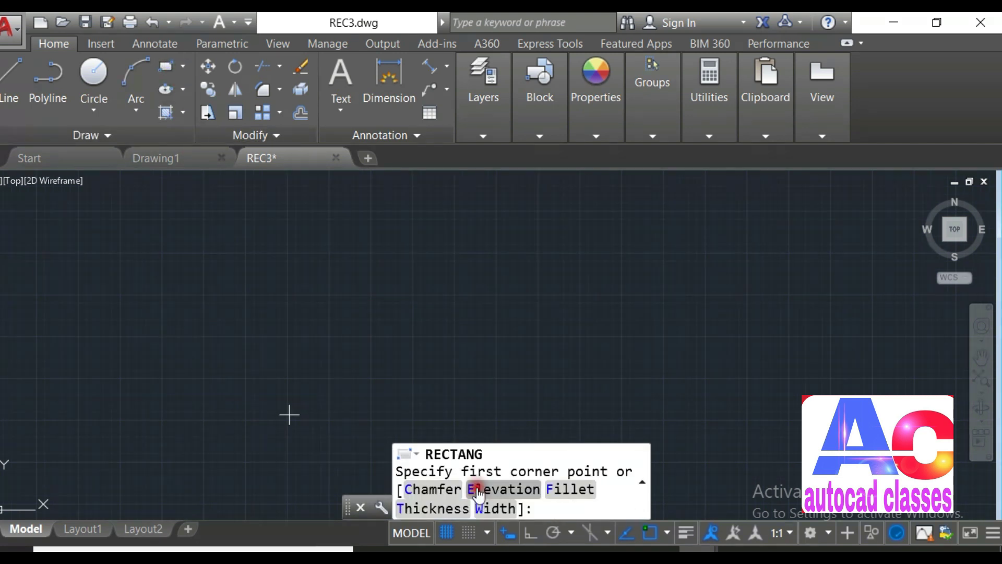
click(181, 414)
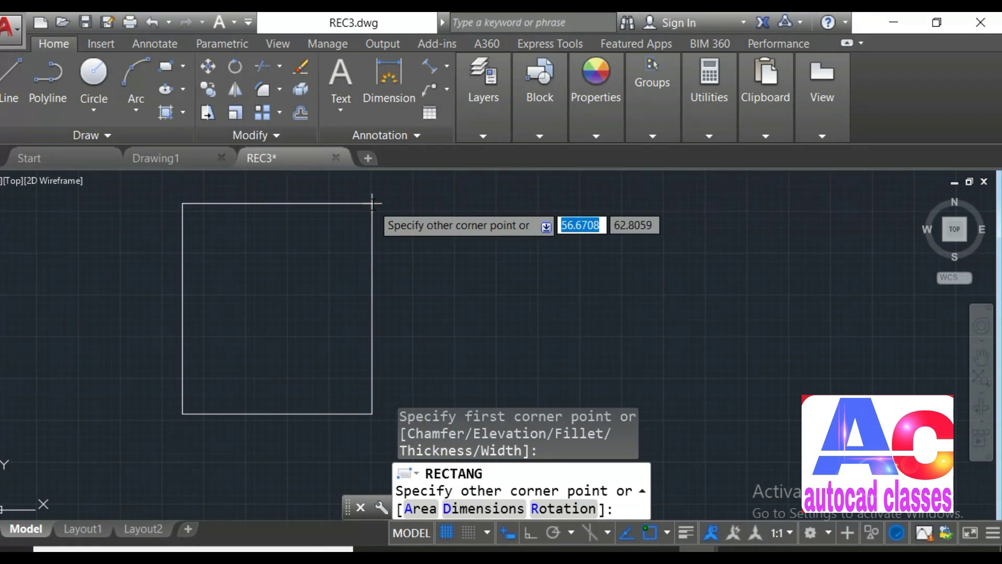
text(100)
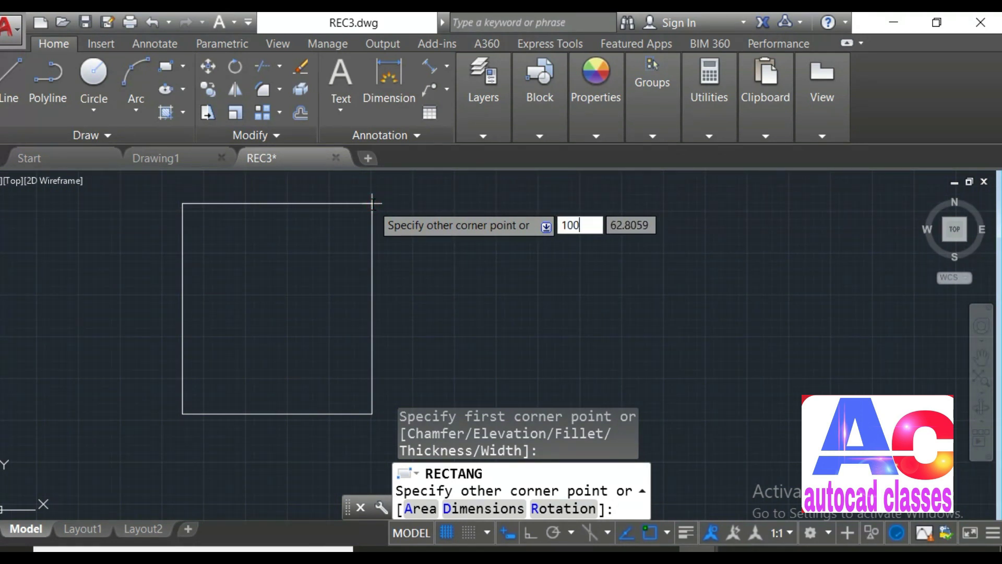
key(Return)
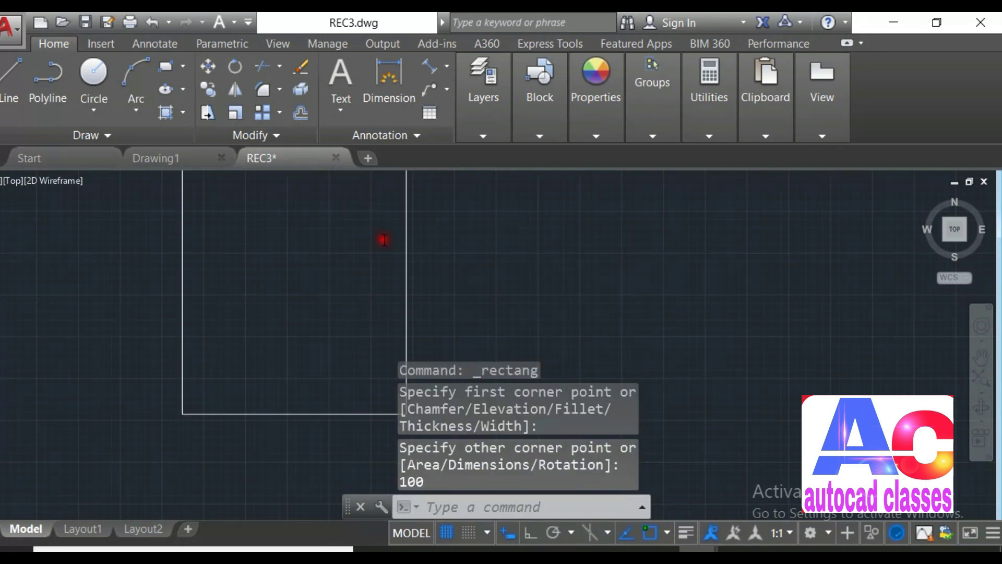
Step: Add an aligned dimension between the rectangle's lower-left and upper-right corners, placing the dimension line to the lower right of the diagonal
scroll(387, 237, down, 4)
middle_drag(387, 237, 351, 311)
scroll(257, 338, up, 5)
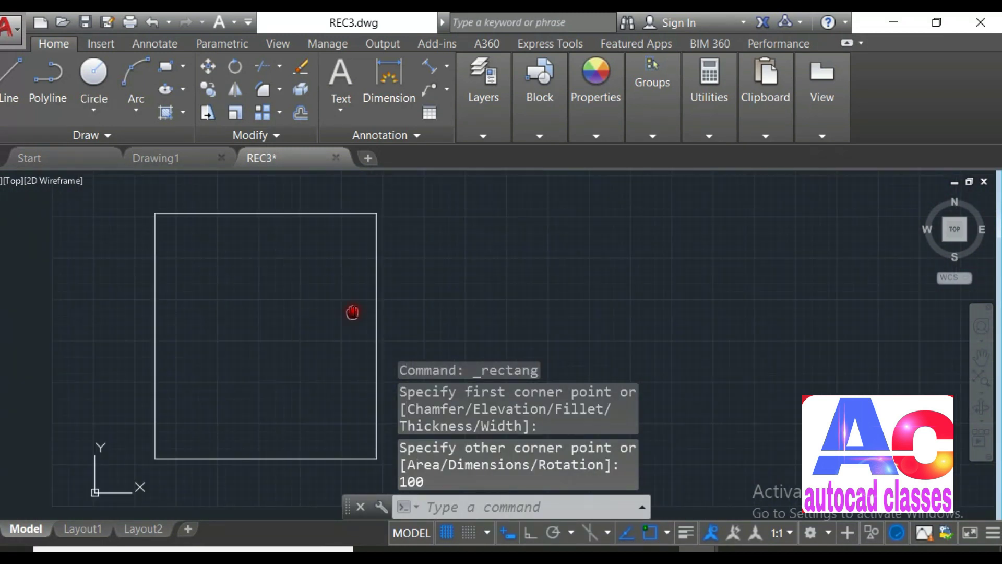
click(430, 68)
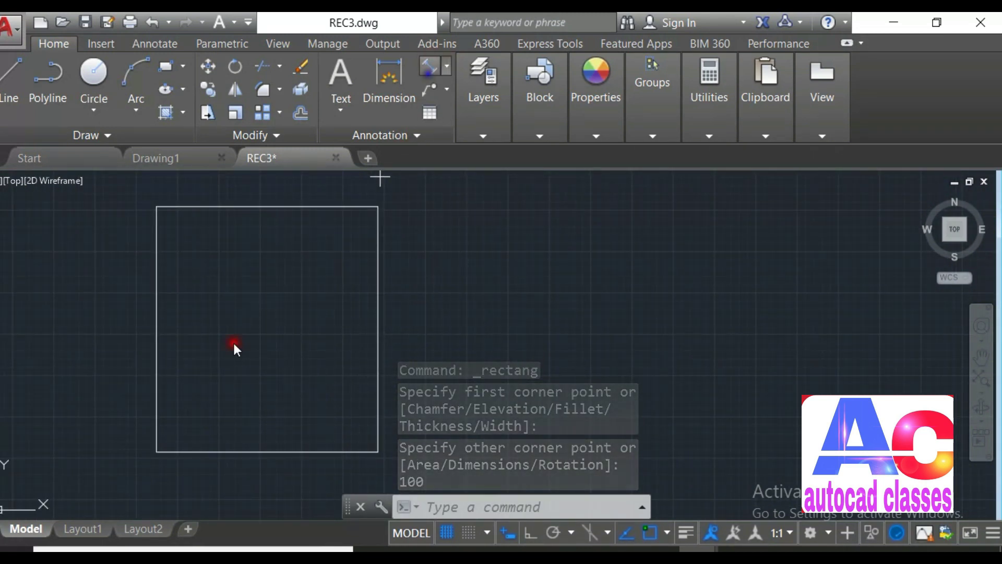
click(157, 451)
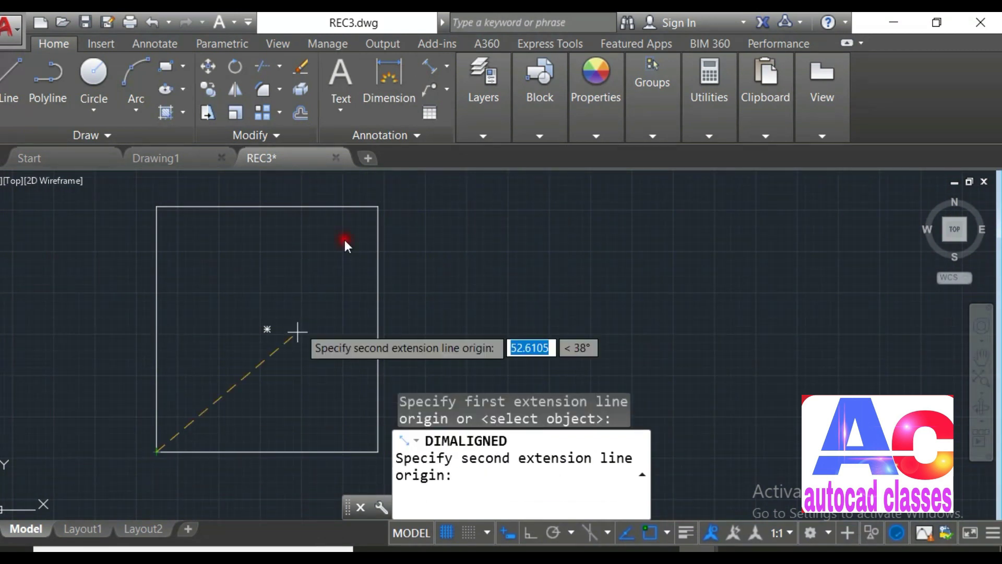
click(378, 207)
click(447, 269)
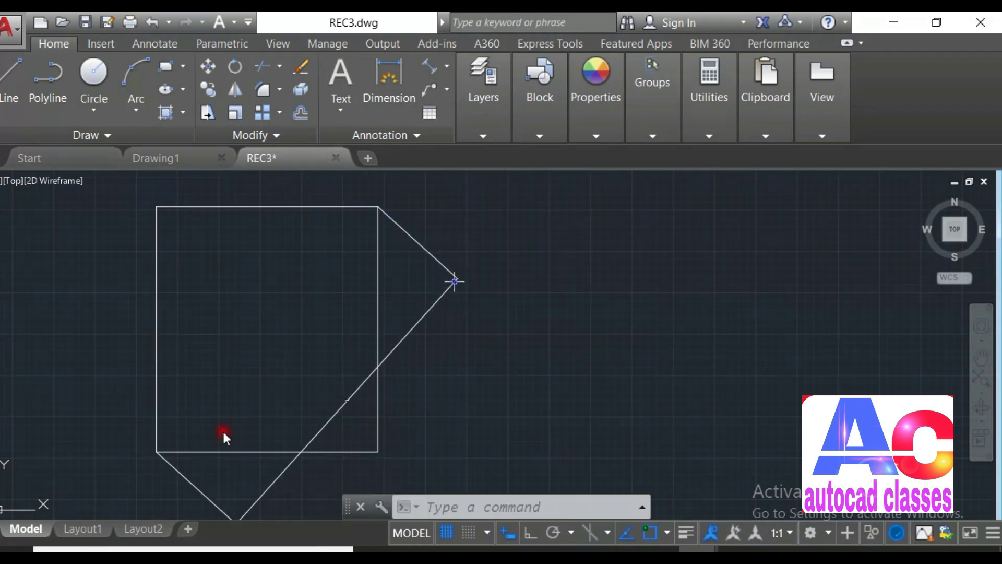
Step: Examine the text of the aligned dimension on the rectangle's diagonal, and look over the whole rectangle again
scroll(309, 440, up, 3)
scroll(432, 332, up, 6)
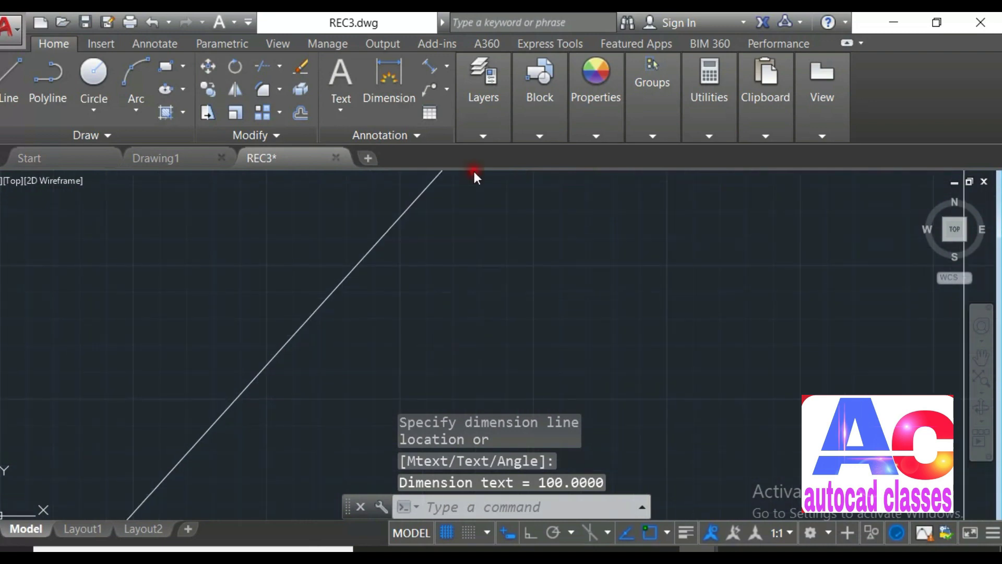
middle_drag(465, 251, 418, 397)
scroll(429, 255, down, 3)
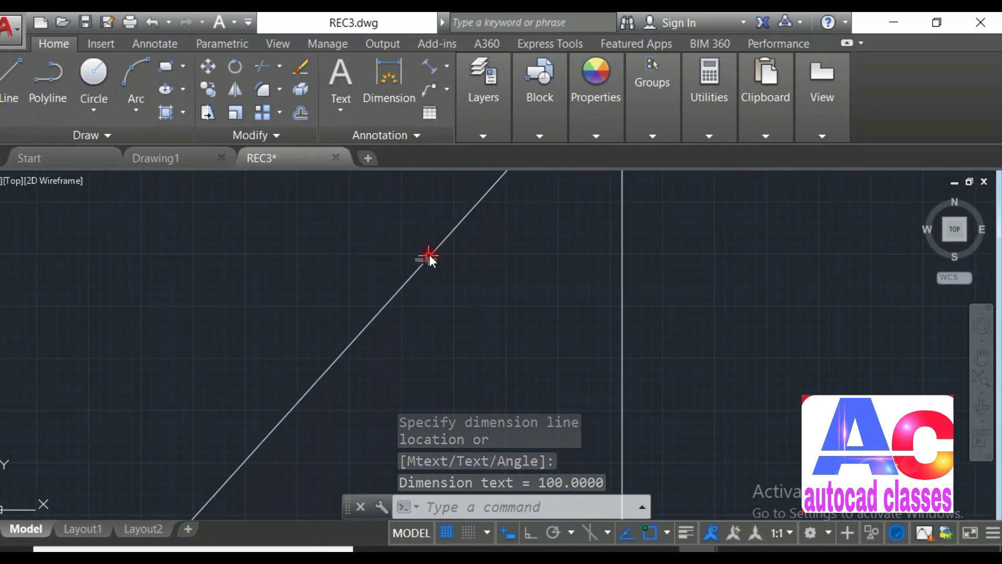
scroll(431, 249, down, 2)
middle_drag(436, 246, 467, 316)
scroll(465, 286, down, 1)
scroll(471, 313, down, 2)
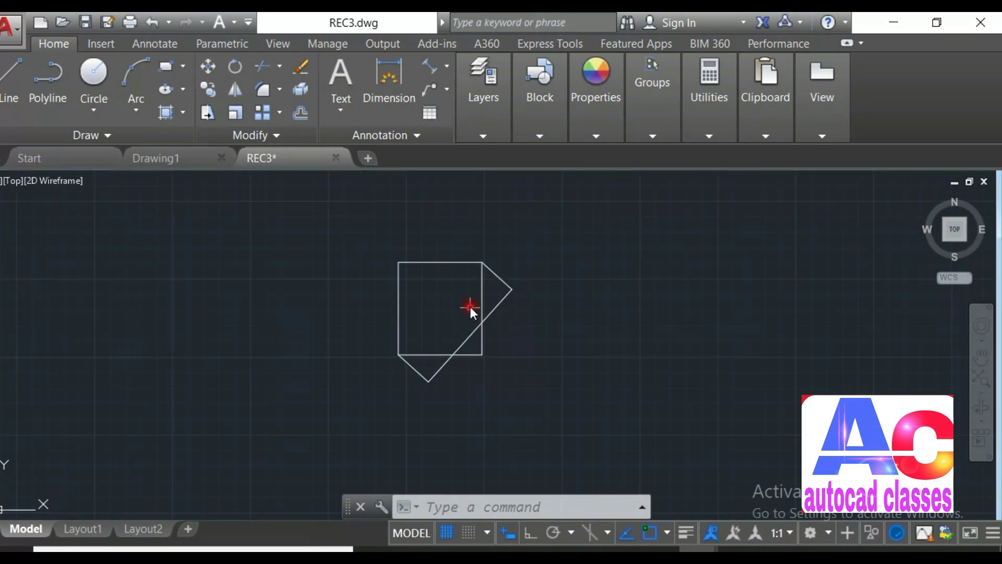
scroll(470, 305, up, 2)
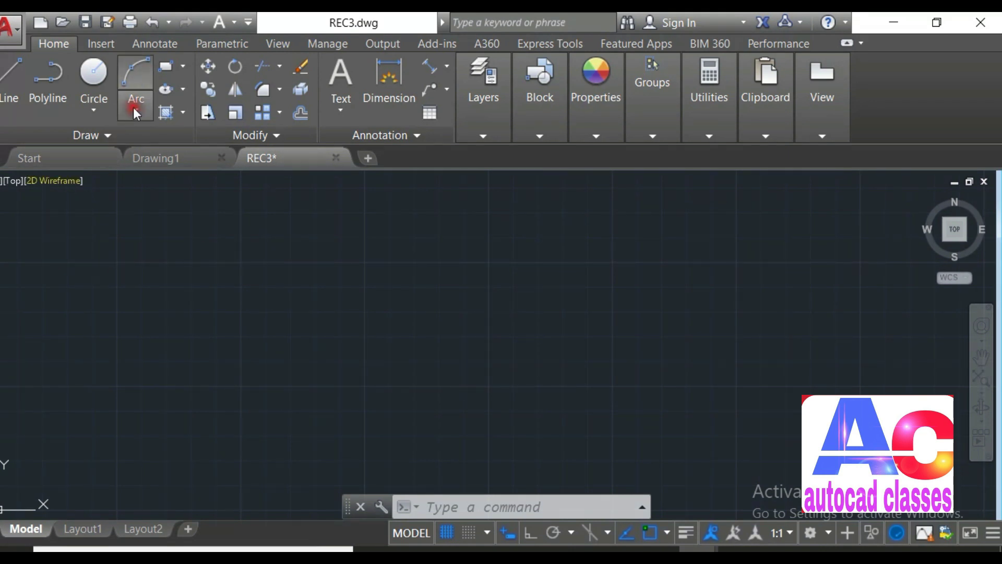
click(166, 64)
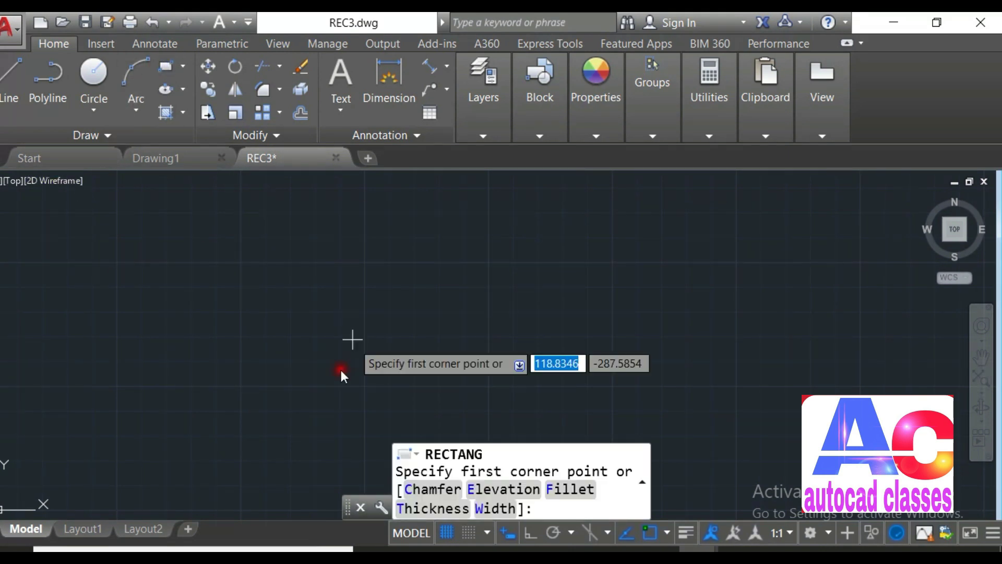
click(170, 467)
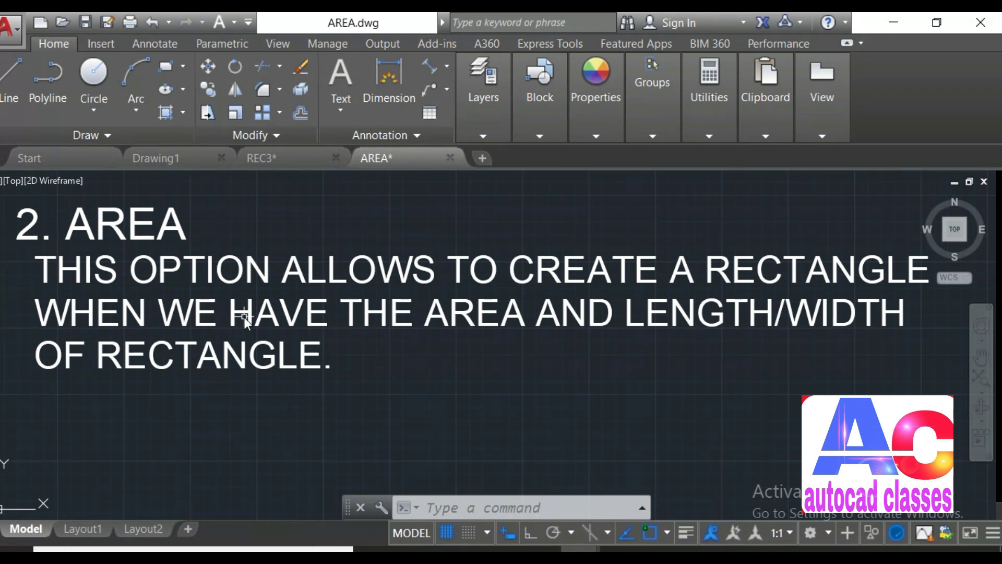
Step: Erase all the explanatory text in the AREA drawing
key(ctrl+a)
key(Delete)
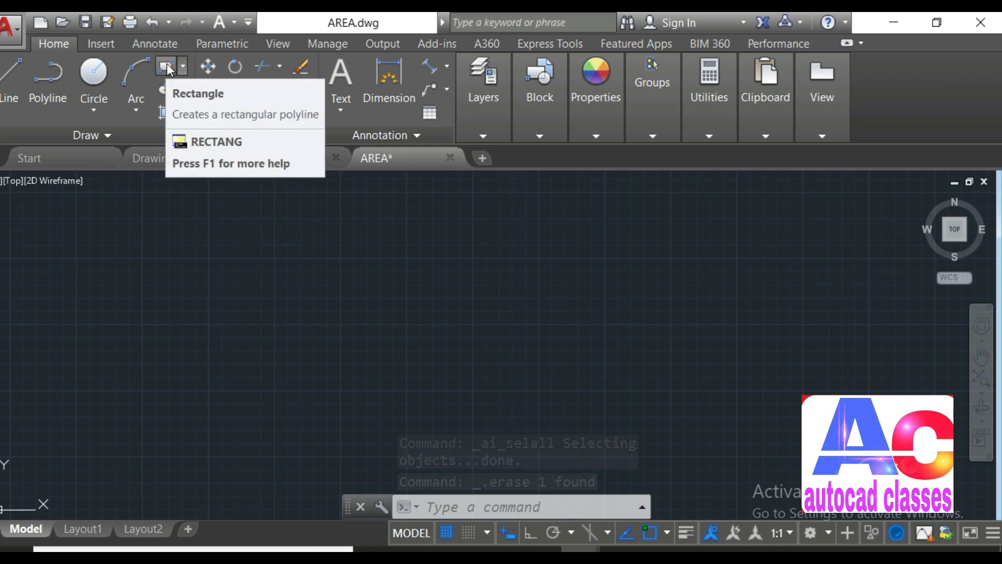
Step: Draw a rectangle with the Area option, using an area of 4000 and a length of 200, and undo it
click(167, 64)
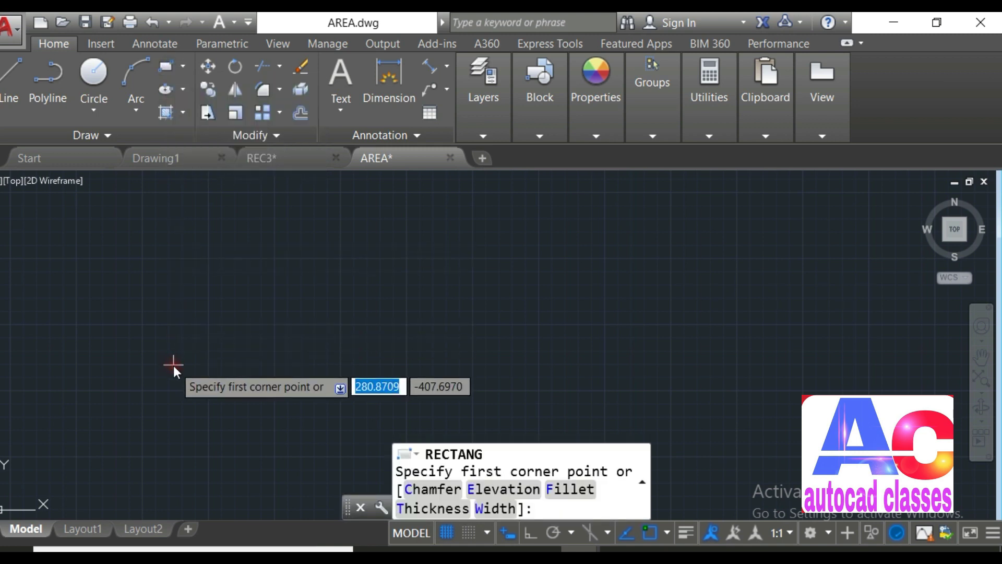
click(186, 414)
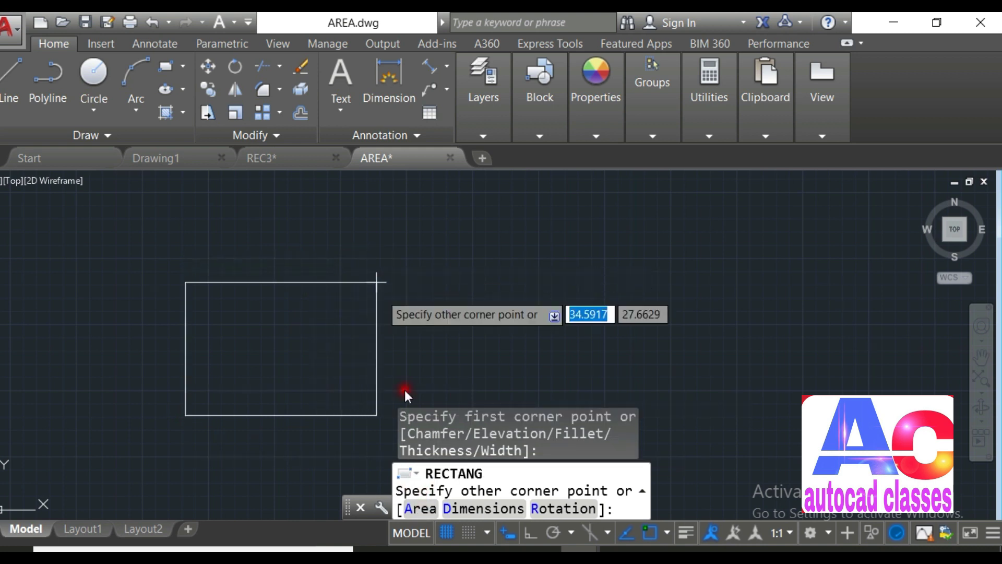
click(420, 509)
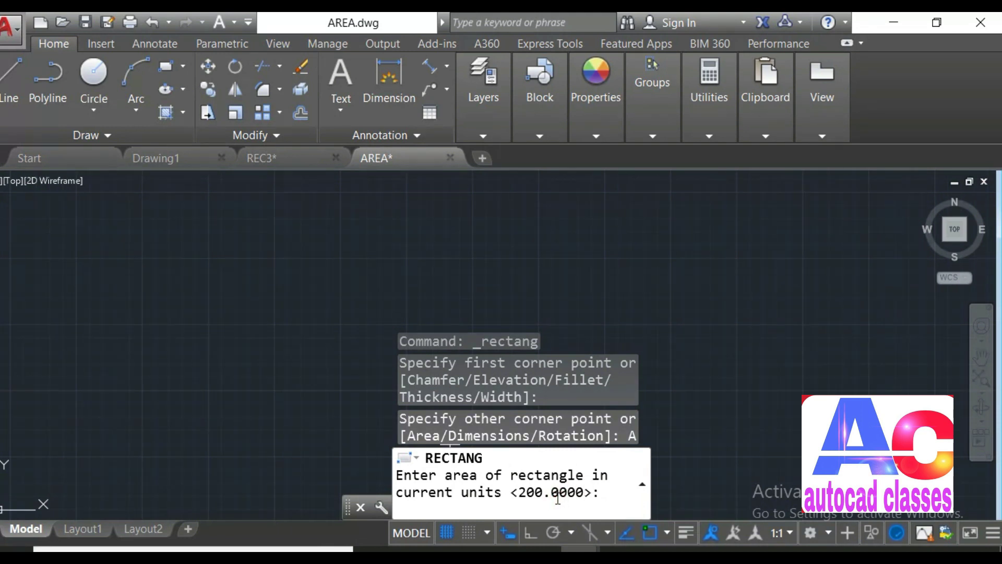
text(4000)
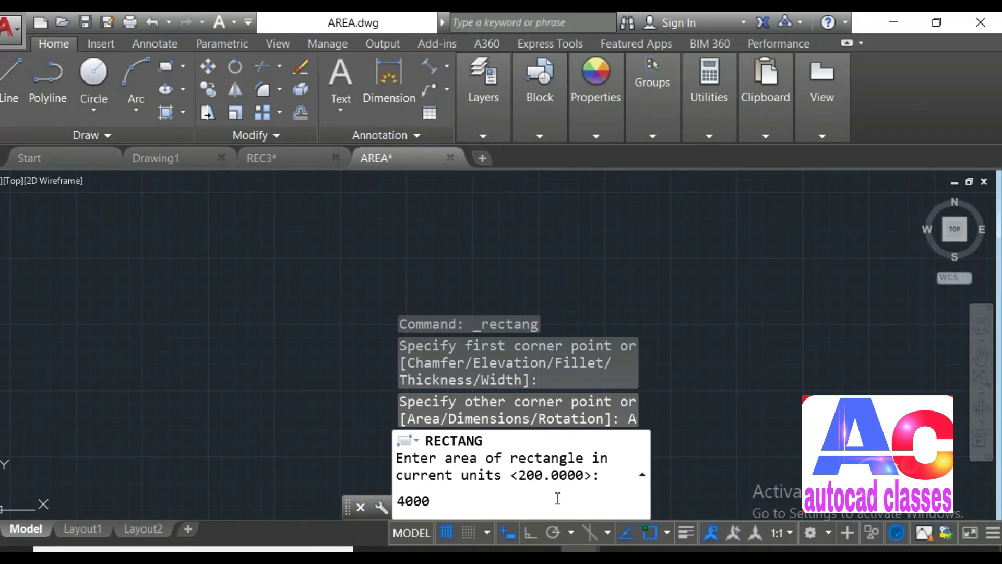
key(Return)
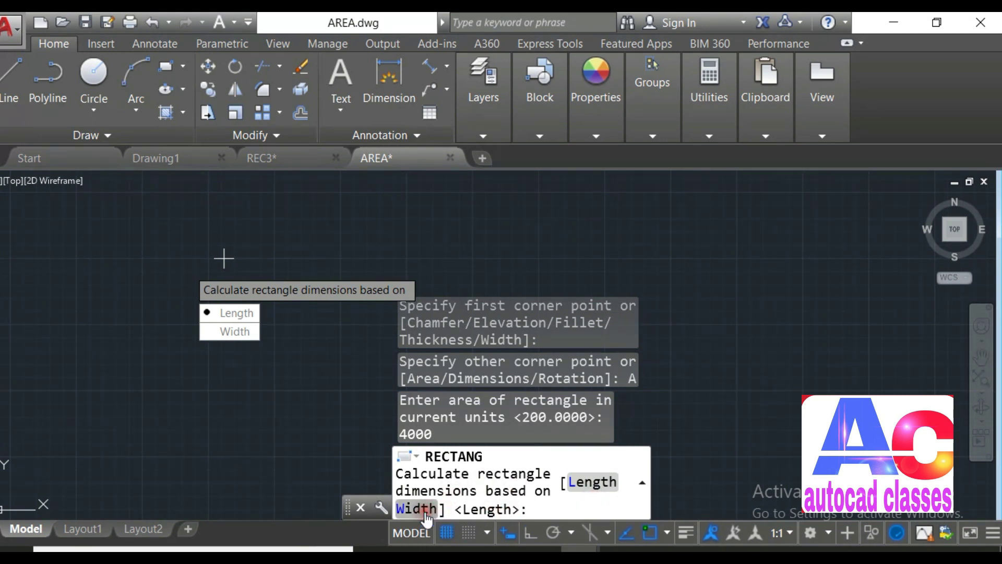
click(591, 491)
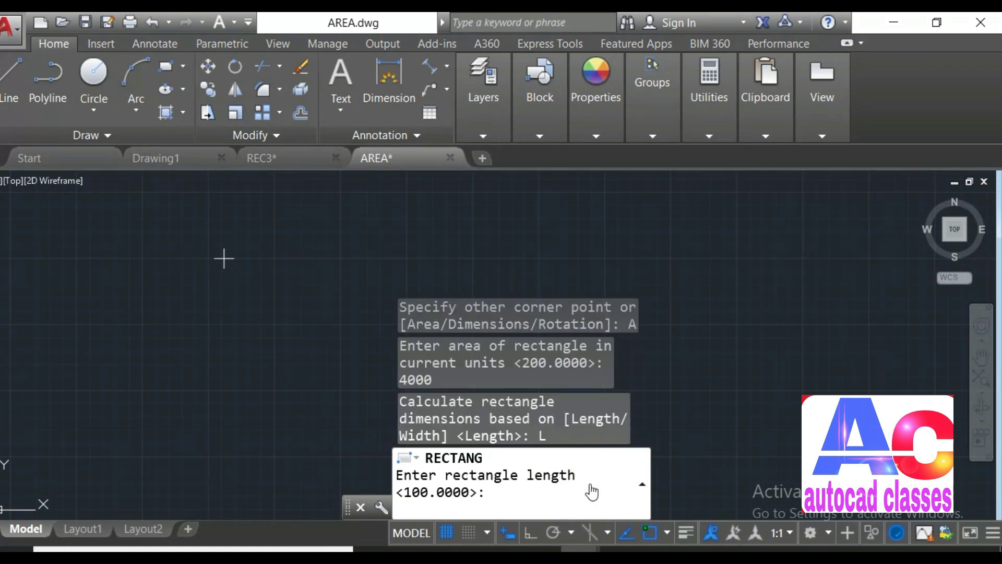
click(493, 505)
text(200)
key(Return)
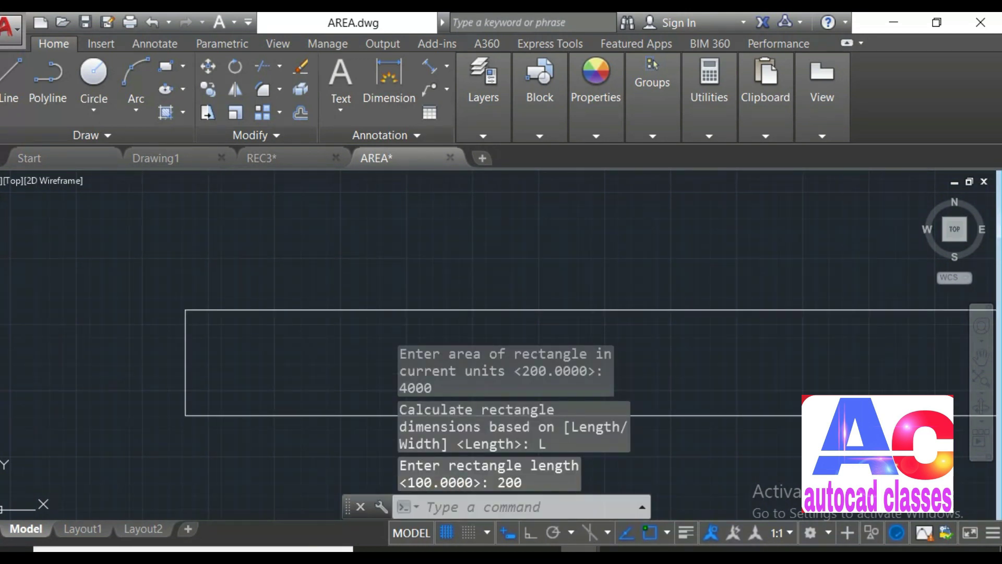
mouse_move(714, 406)
middle_down()
mouse_move(292, 337)
mouse_move(319, 302)
mouse_move(627, 242)
mouse_move(579, 252)
middle_up()
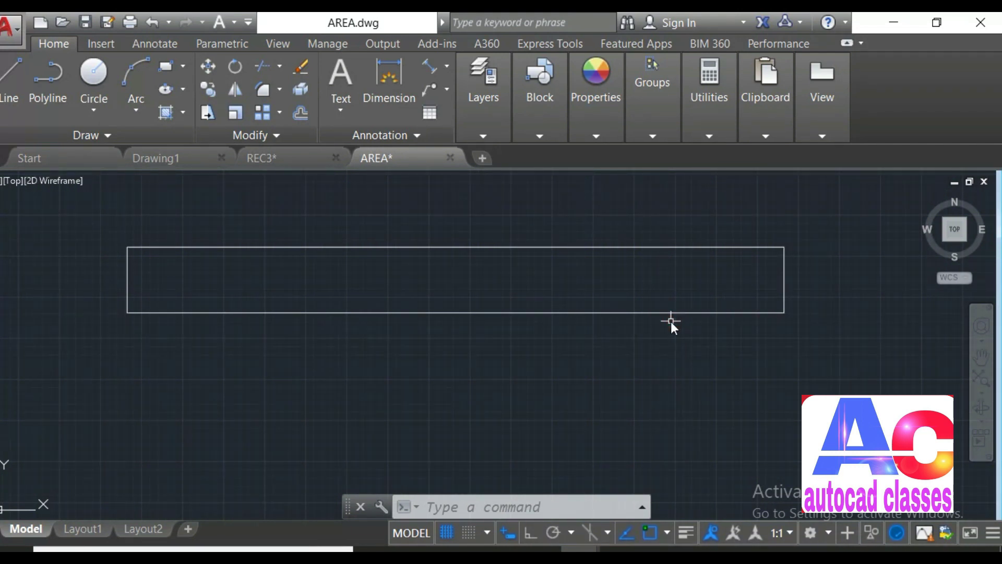
key(ctrl+z)
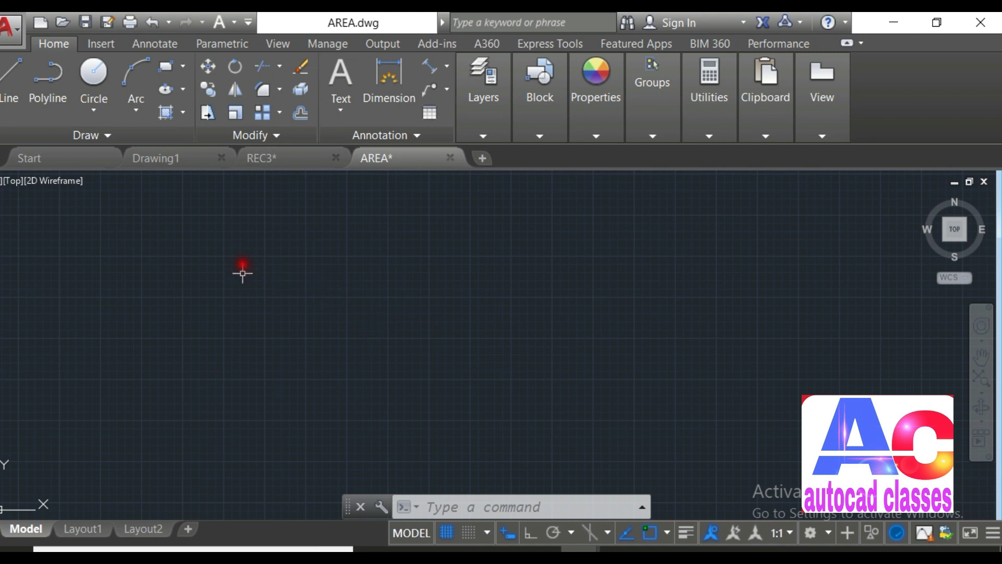
Step: Draw a rectangle with the Area option in the empty AREA drawing, using an area of 4000 and a width of 400
click(507, 513)
text(REC)
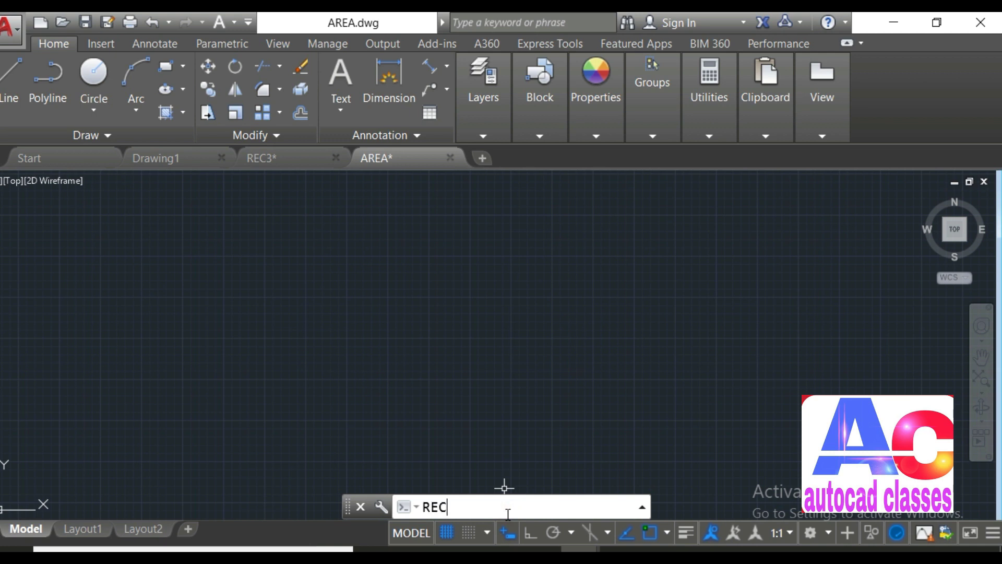
key(Return)
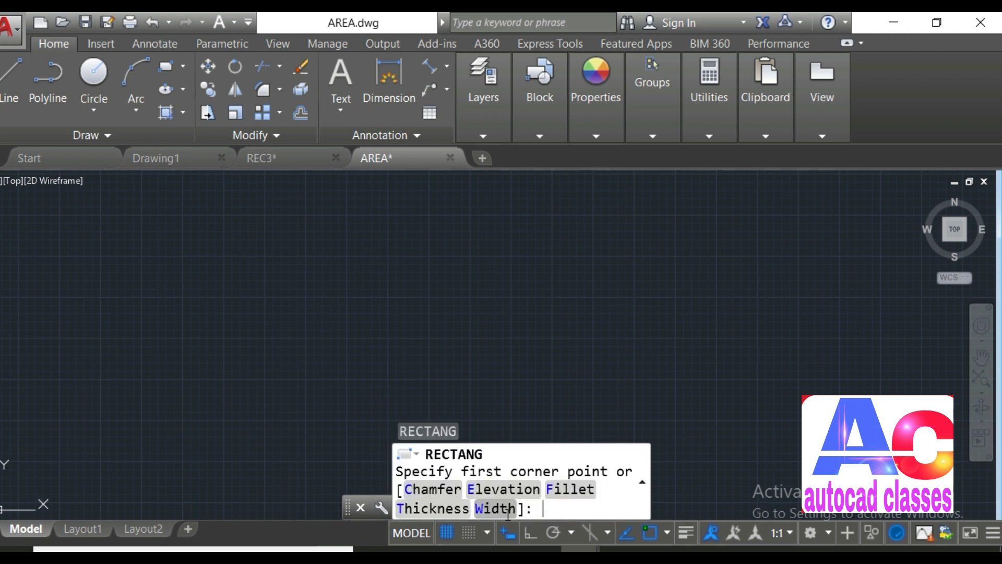
click(171, 430)
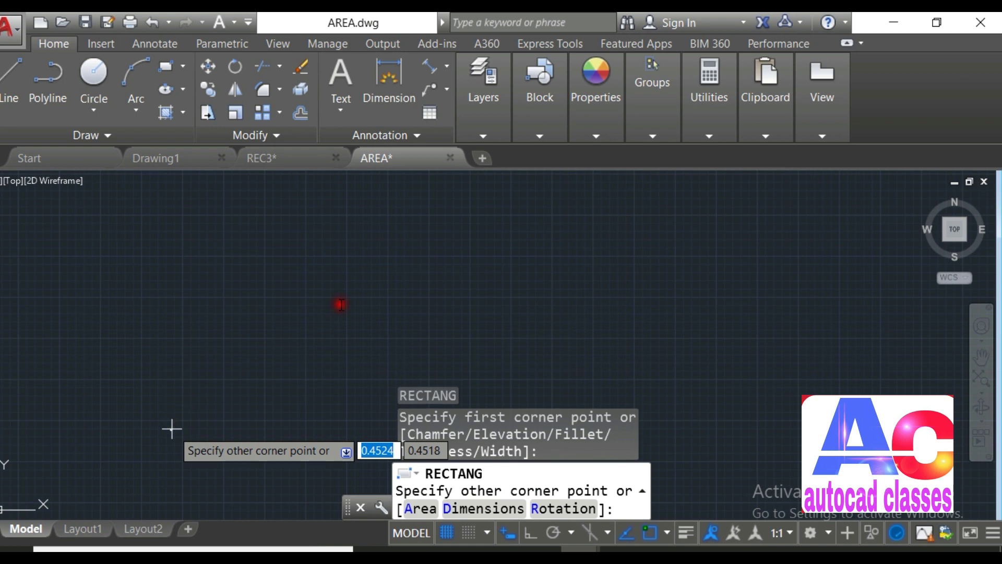
right_click(358, 254)
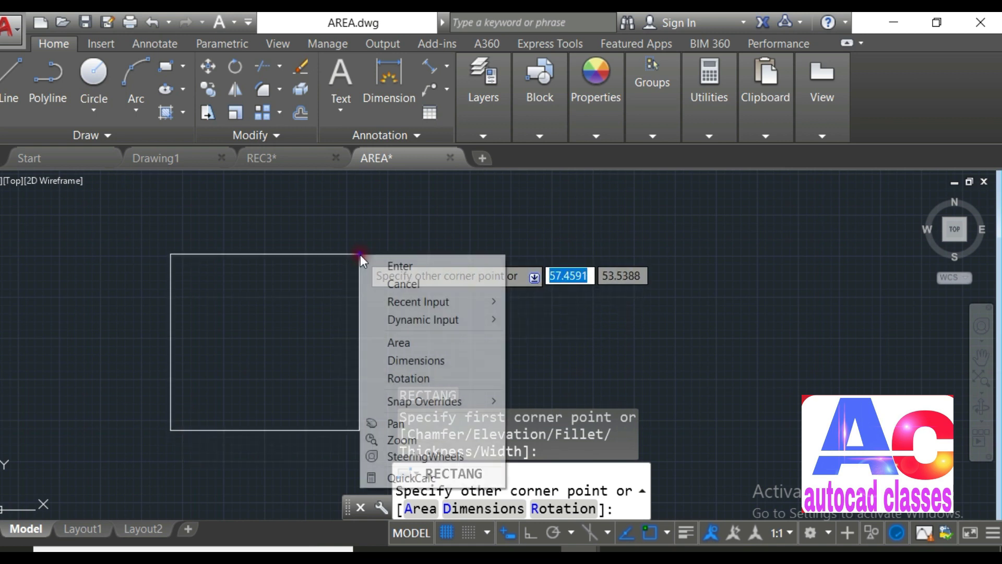
click(431, 344)
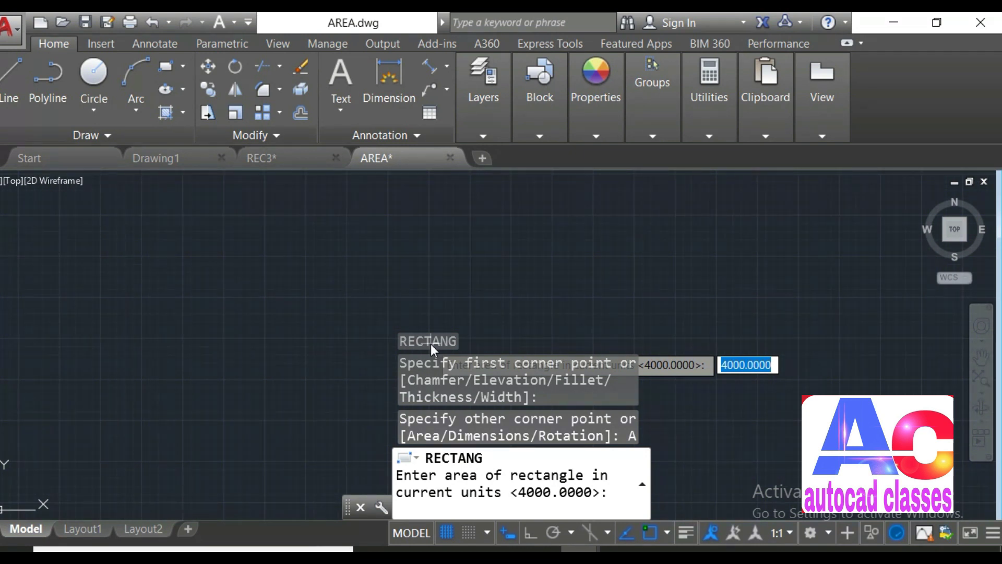
text(4000)
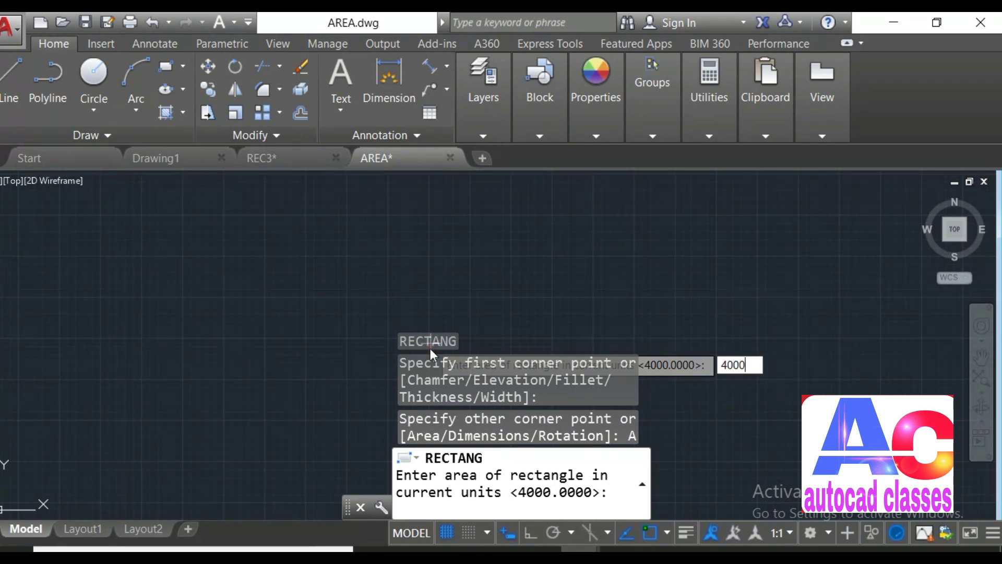
key(Return)
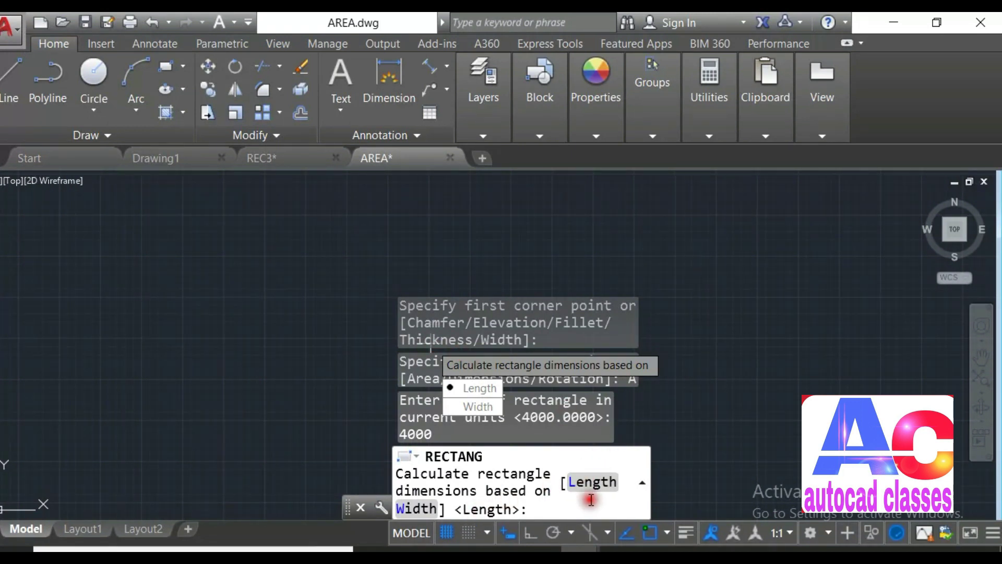
click(421, 509)
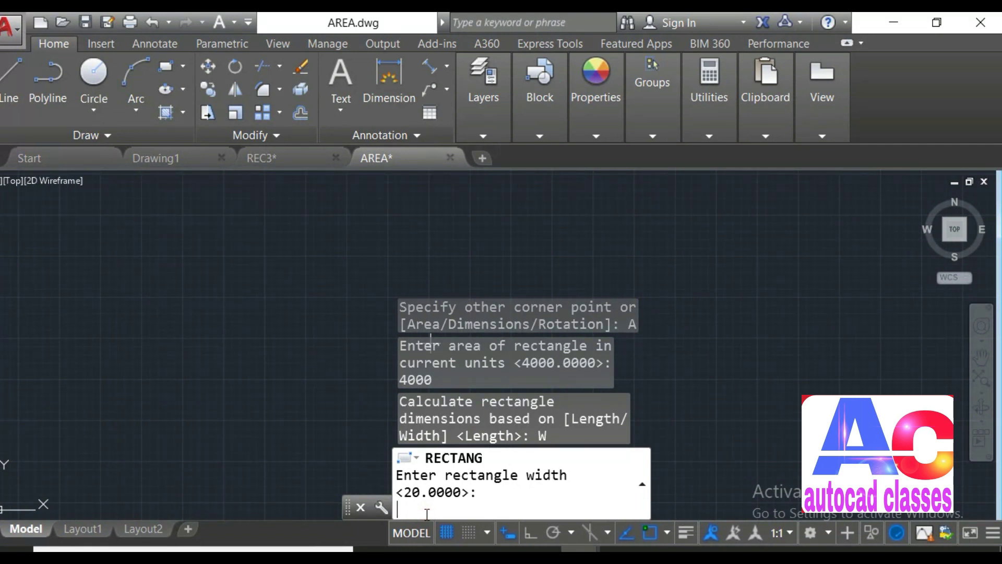
text(400)
key(Return)
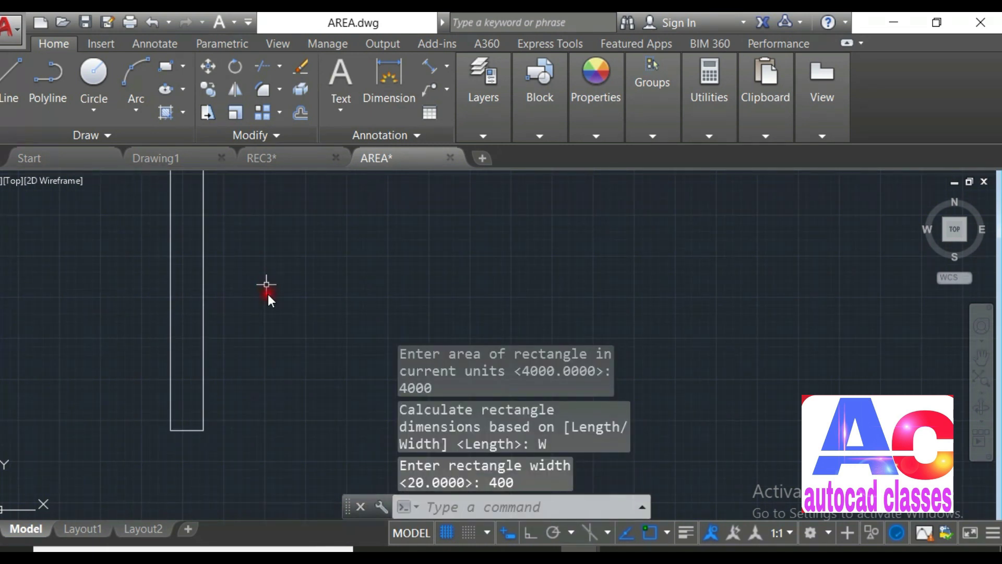
Step: Look over the full height of the tall, narrow rectangle in the AREA drawing
middle_drag(266, 284, 271, 345)
scroll(271, 344, down, 2)
middle_drag(271, 310, 263, 374)
scroll(271, 301, down, 2)
middle_drag(272, 285, 230, 387)
scroll(231, 371, up, 1)
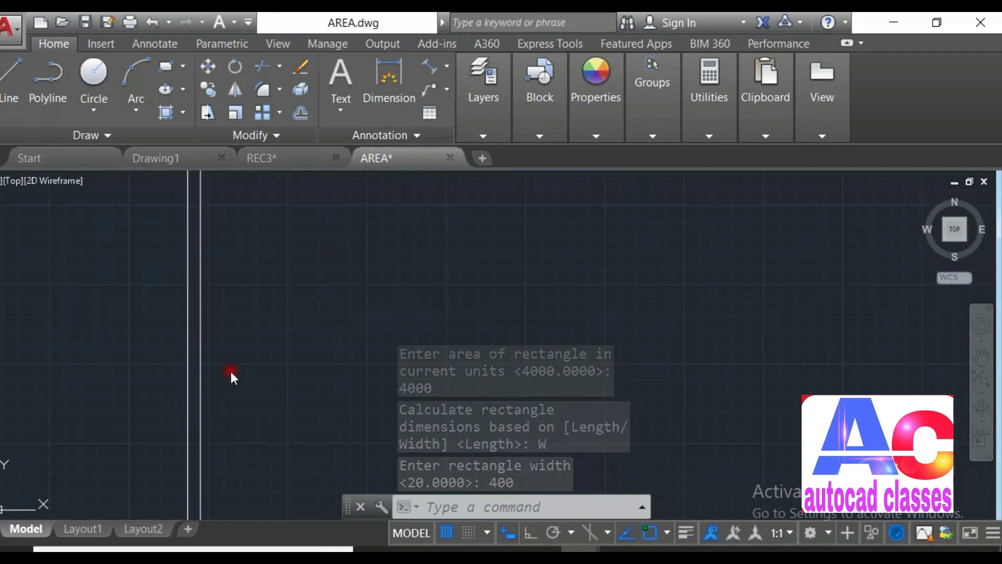
mouse_move(234, 317)
middle_down()
mouse_move(286, 352)
mouse_move(281, 341)
middle_up()
scroll(281, 339, up, 2)
scroll(274, 322, down, 2)
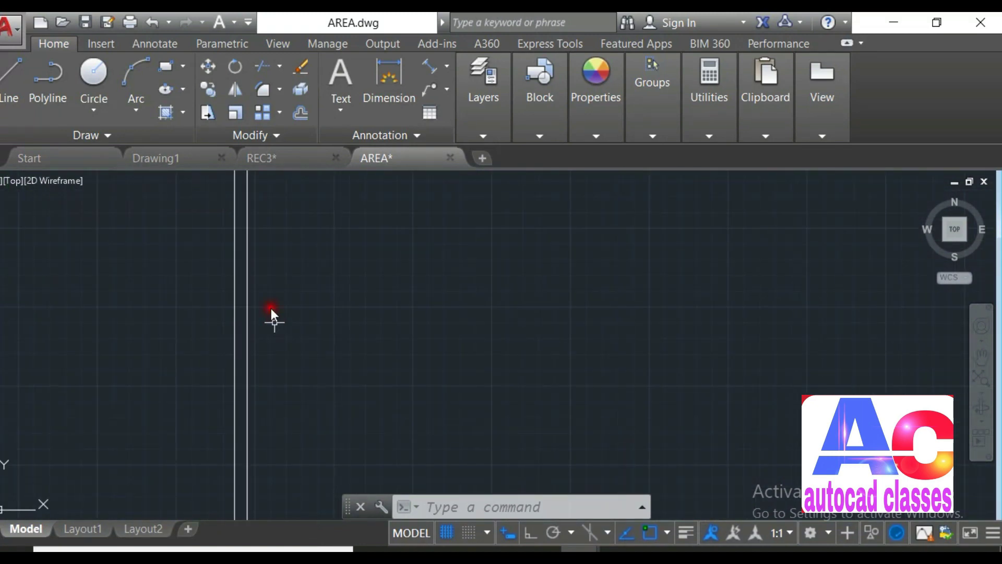
scroll(269, 305, down, 4)
scroll(270, 302, up, 2)
middle_drag(275, 292, 261, 341)
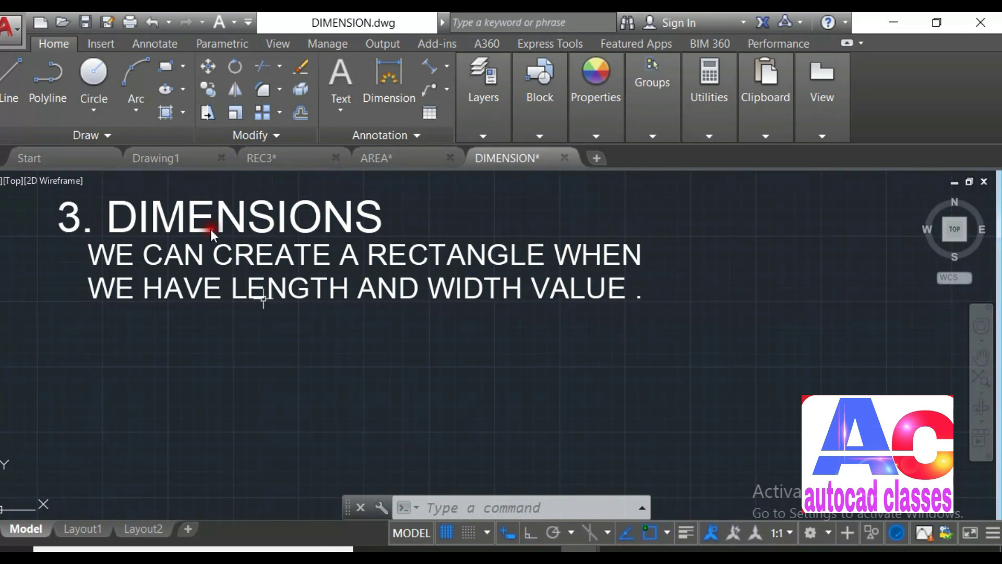
Step: In the DIMENSION drawing, draw a rectangle below the explanatory text with the Dimensions option, using a length of 100 and a width of 100
click(170, 65)
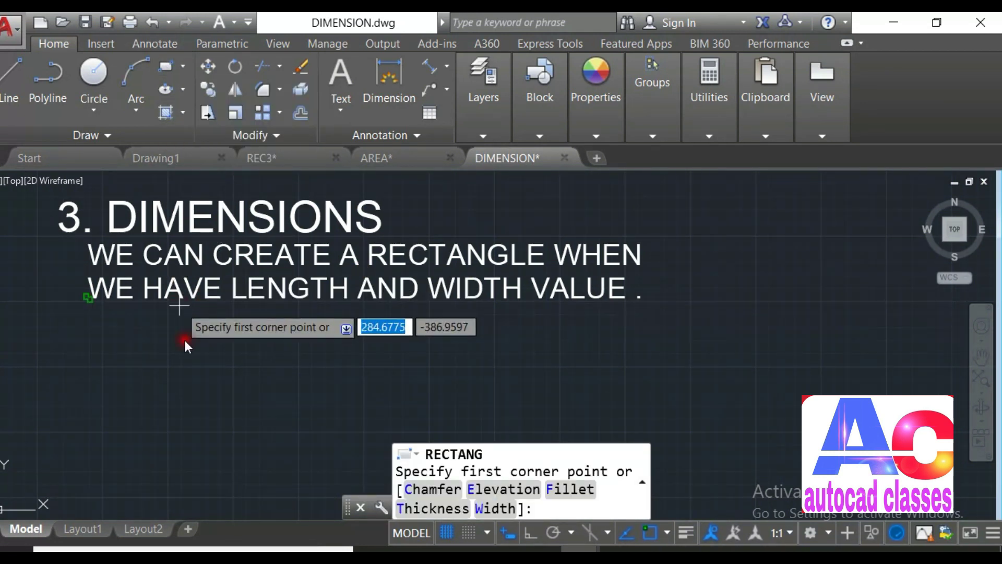
middle_drag(184, 346, 226, 250)
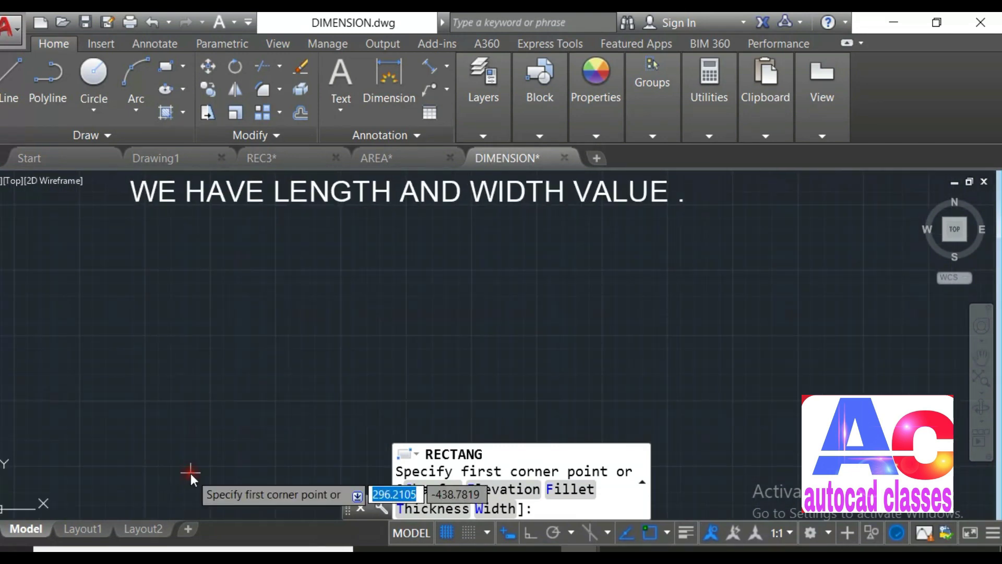
middle_drag(199, 439, 163, 409)
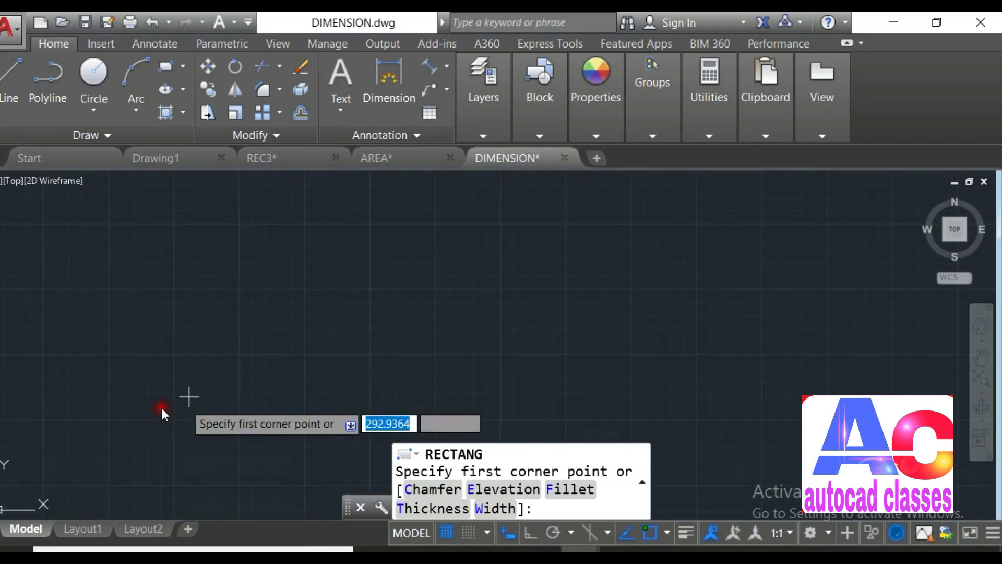
click(169, 397)
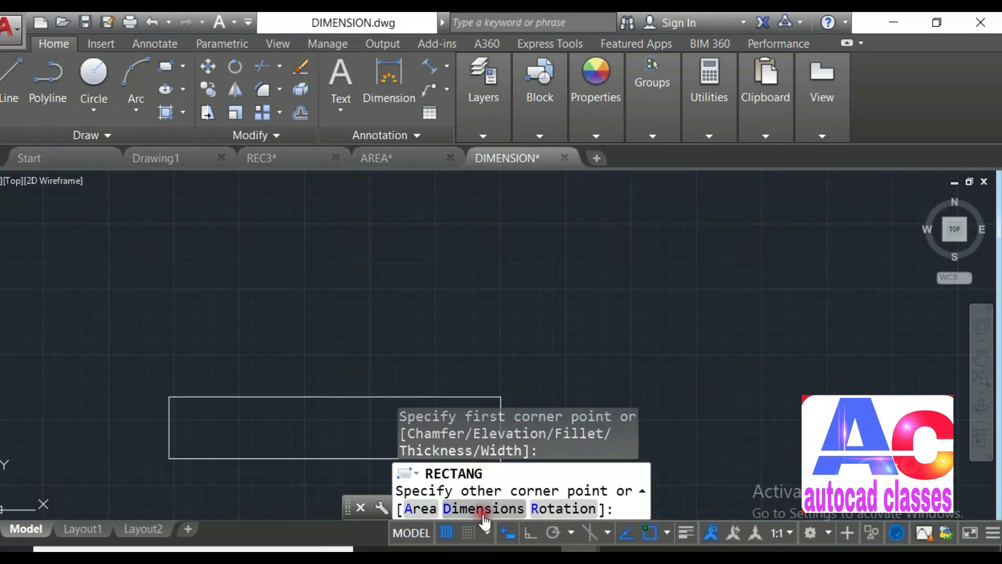
right_click(484, 227)
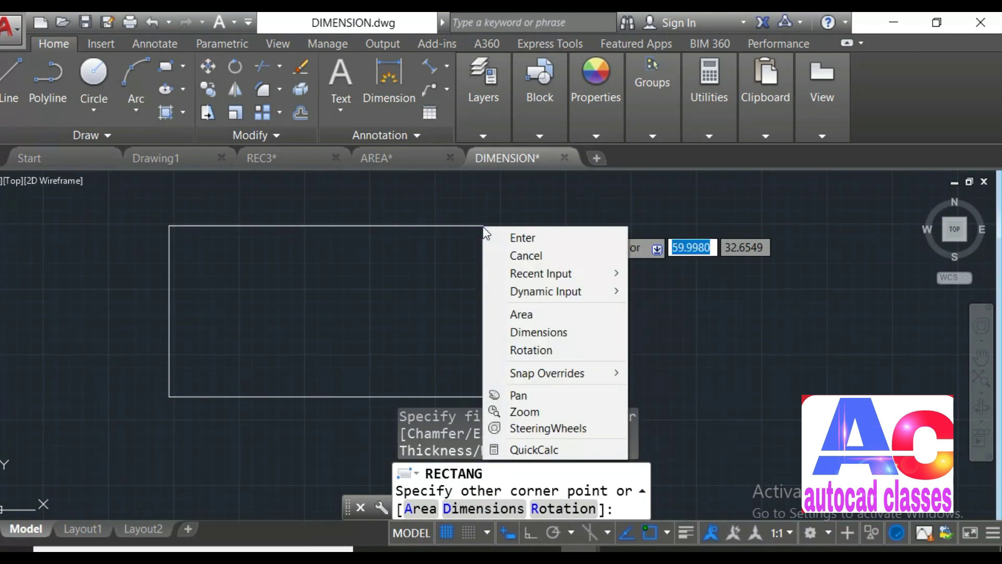
click(554, 335)
click(553, 337)
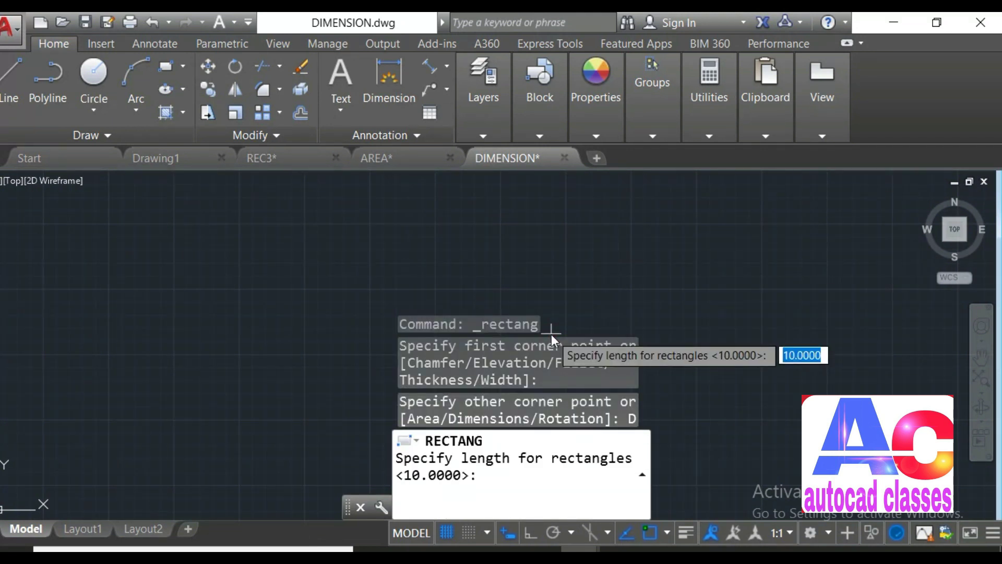
text(100)
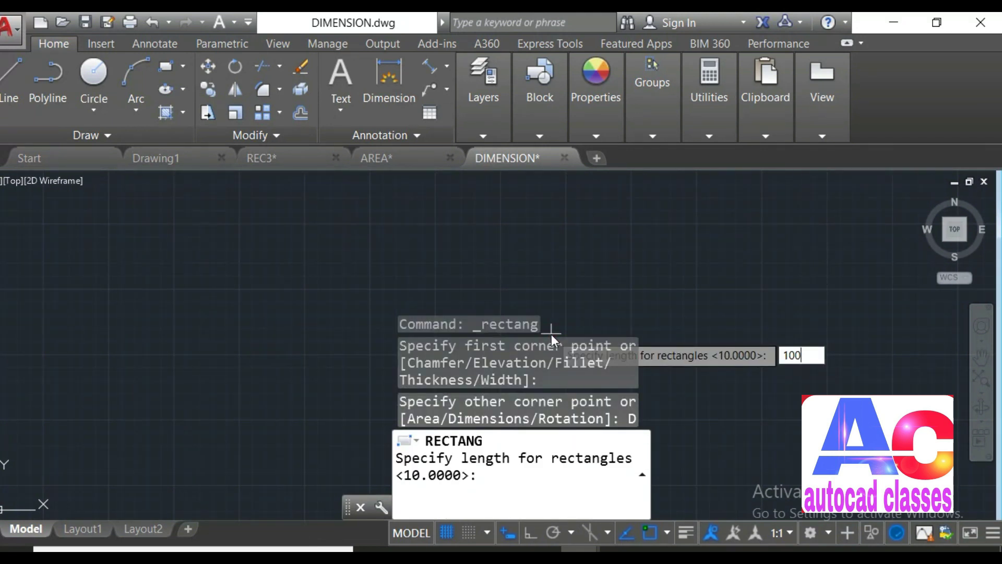
key(Return)
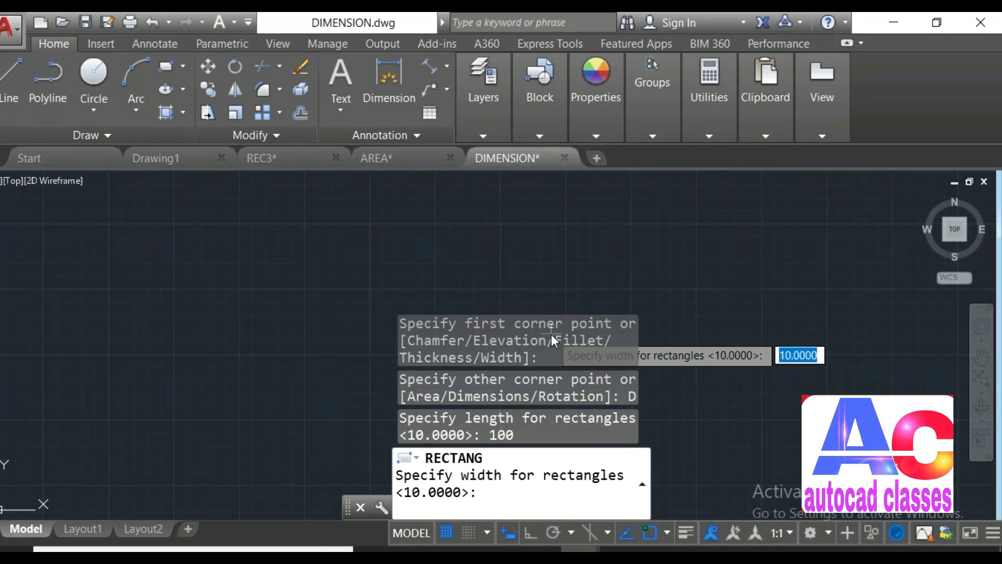
text(100)
key(Return)
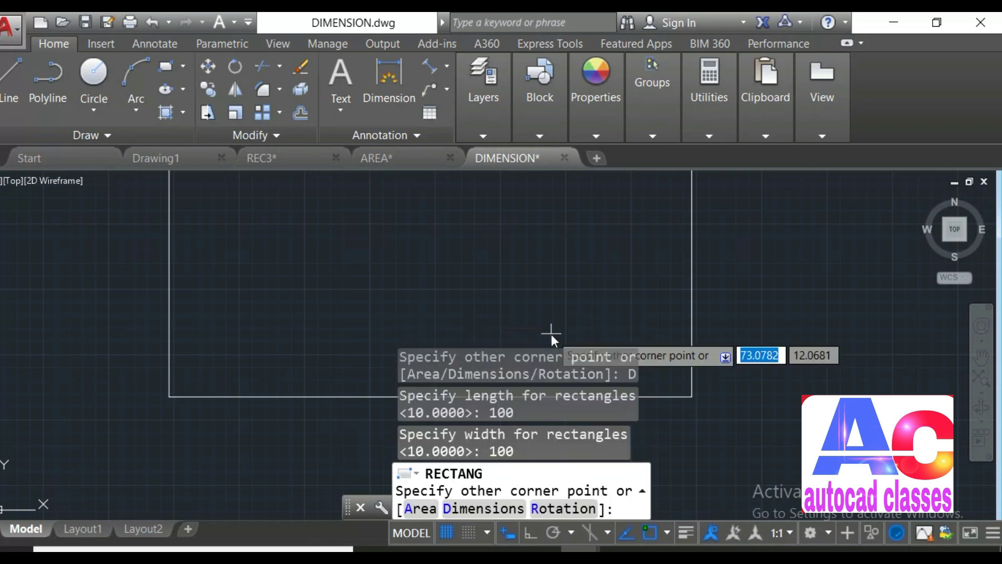
scroll(469, 238, down, 4)
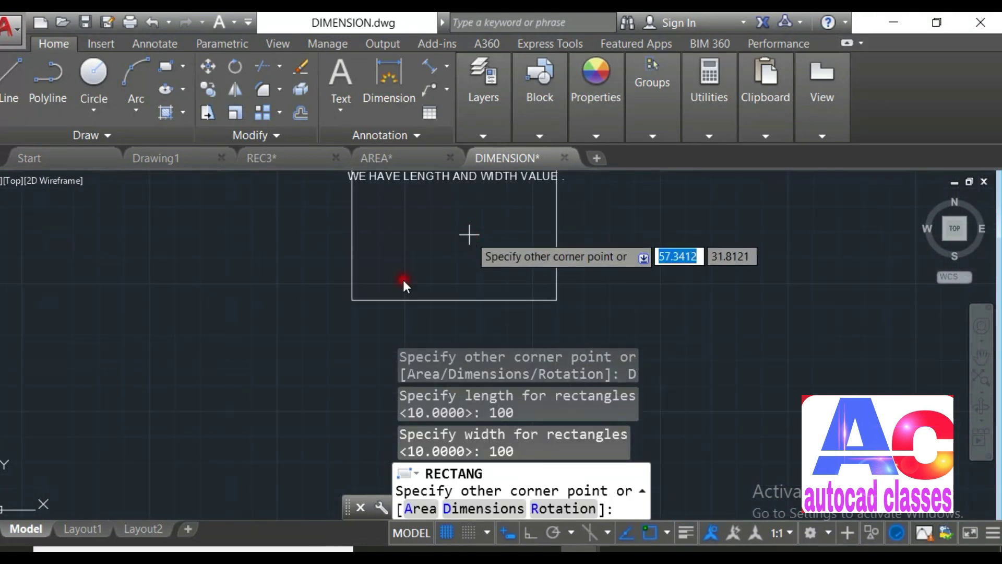
middle_drag(469, 235, 359, 307)
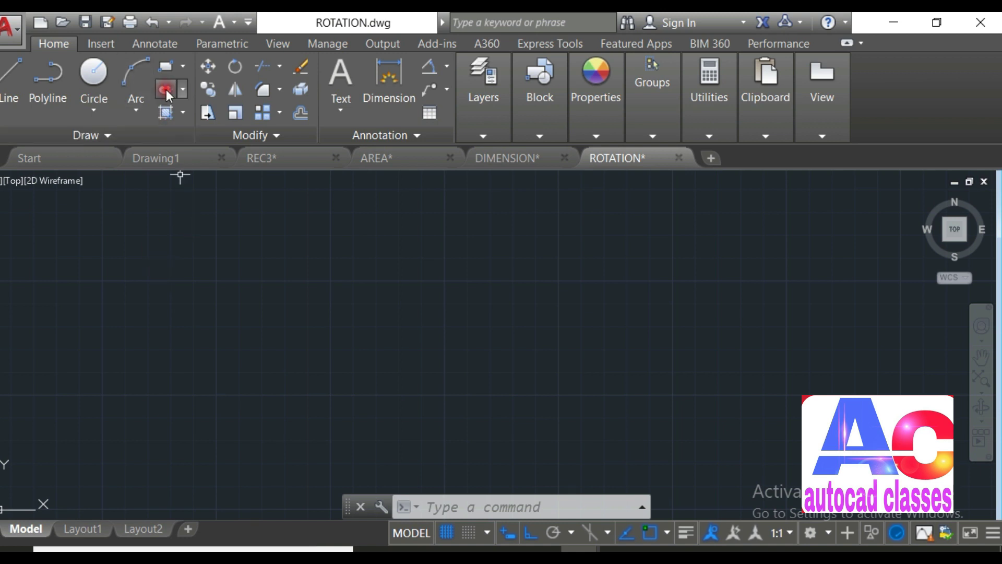
Step: Start a rectangle in the ROTATION drawing from a first corner in the empty area, with a rotation angle of 45
click(167, 73)
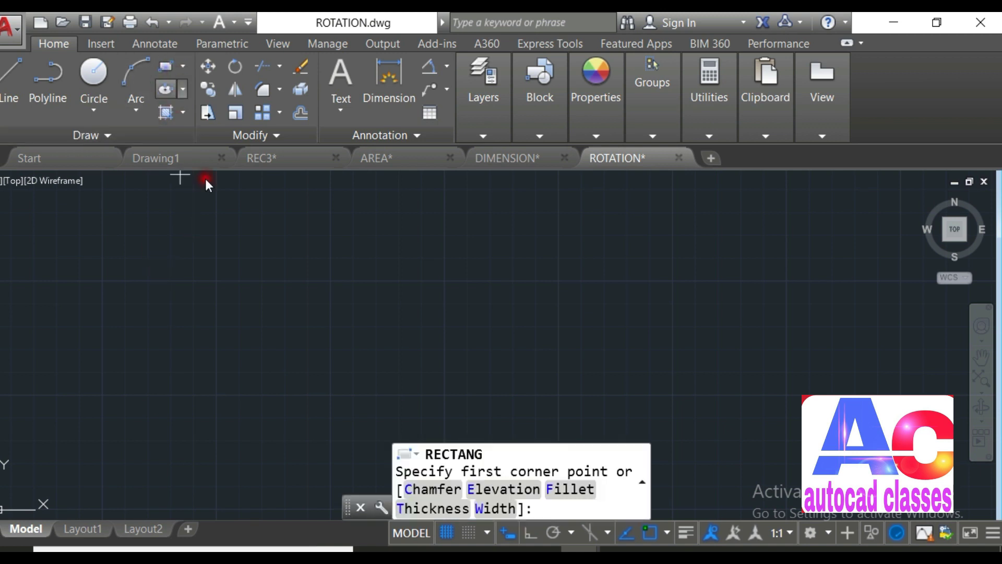
click(135, 386)
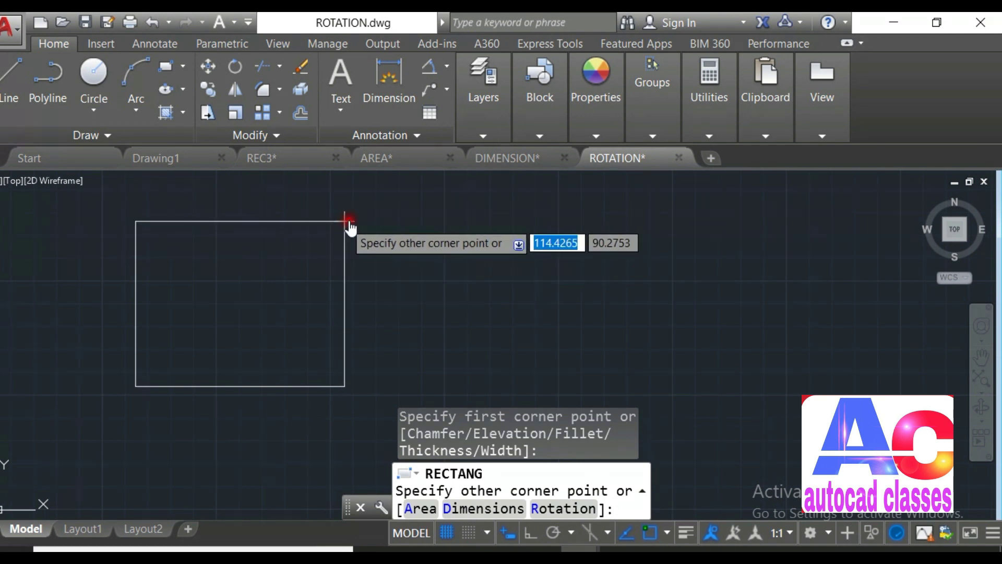
right_click(349, 221)
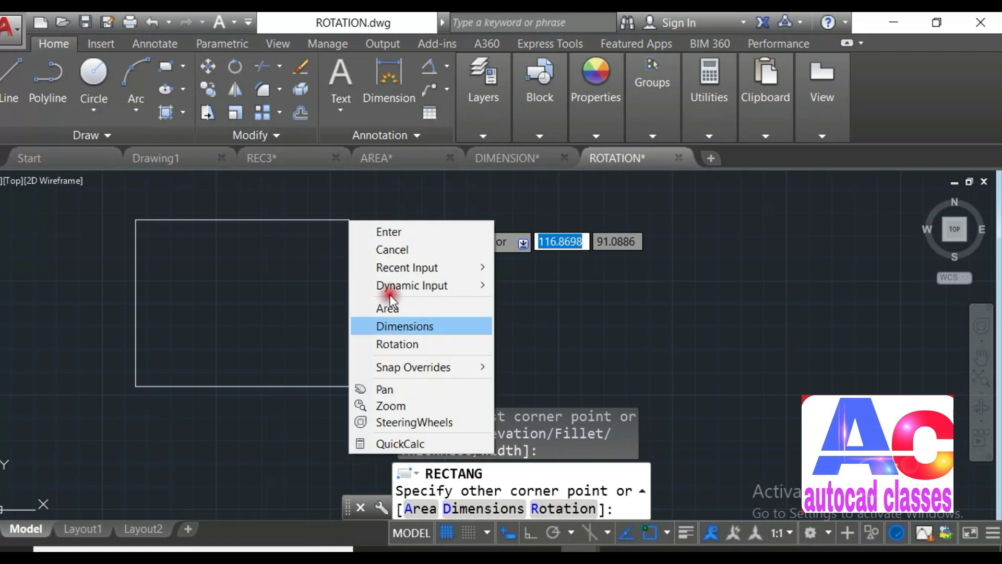
click(407, 343)
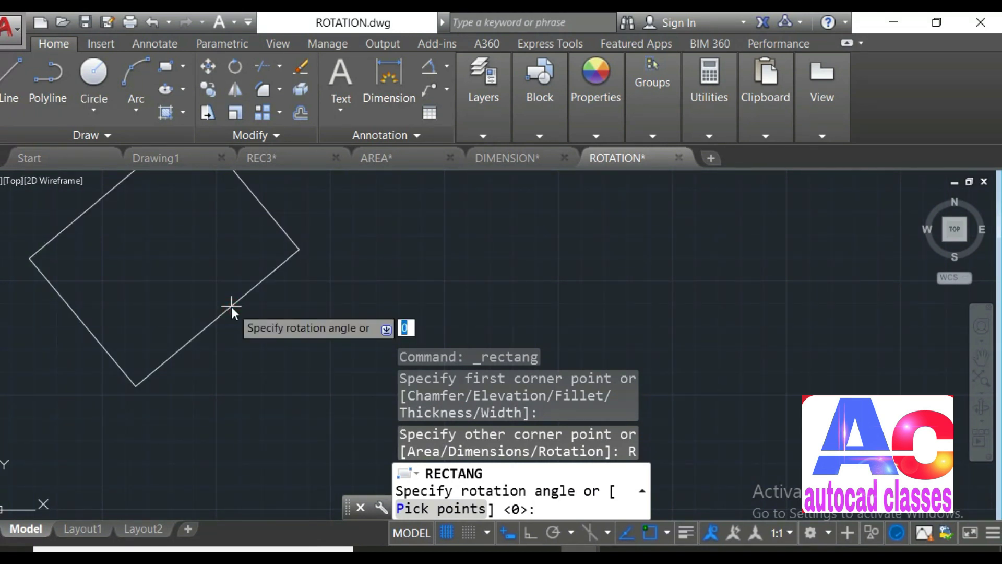
text(45)
key(Return)
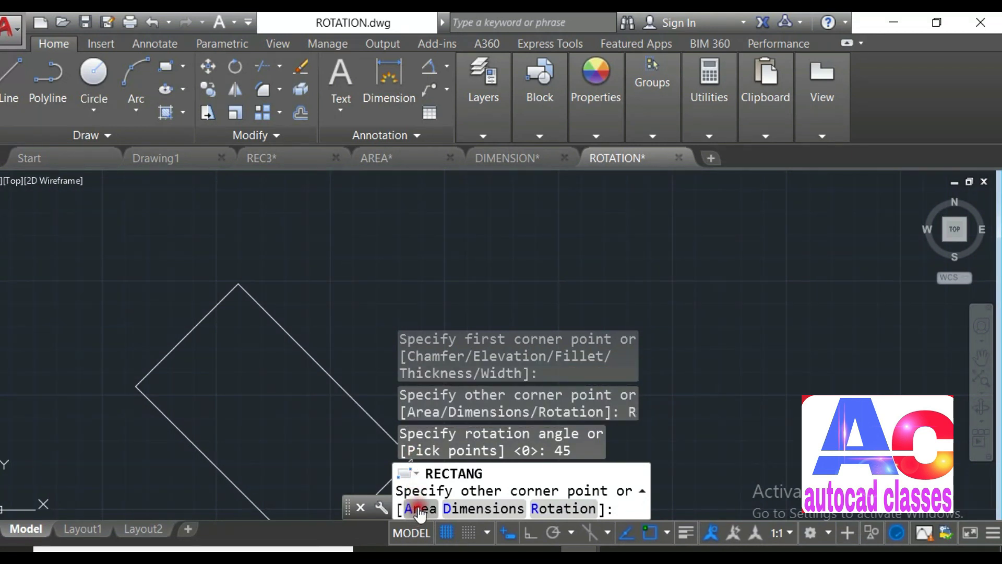
Step: Give the rotated rectangle a length of 100 and a width of 100 with the Dimensions option, and place it extending right of its first corner
click(485, 509)
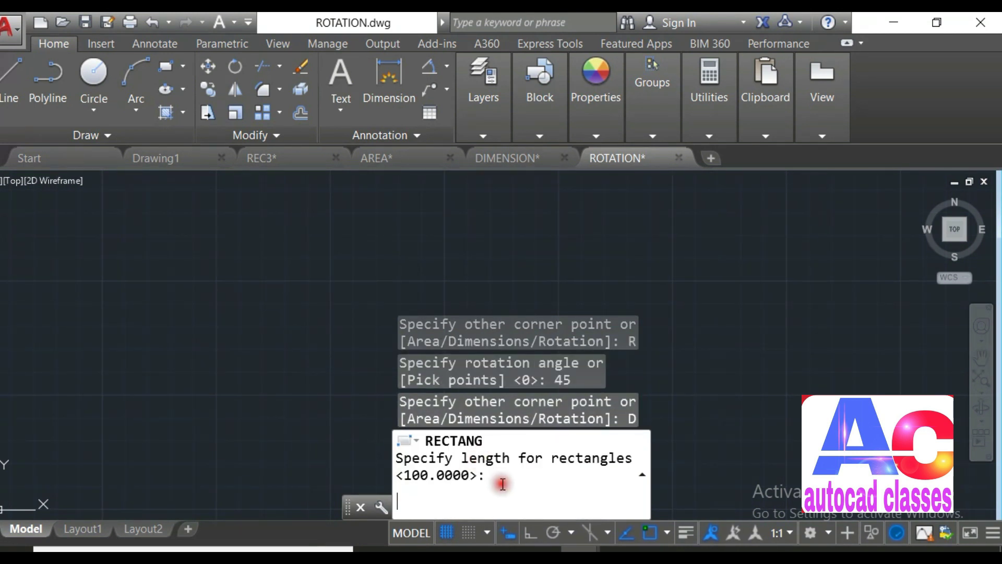
text(100)
key(Return)
text(100)
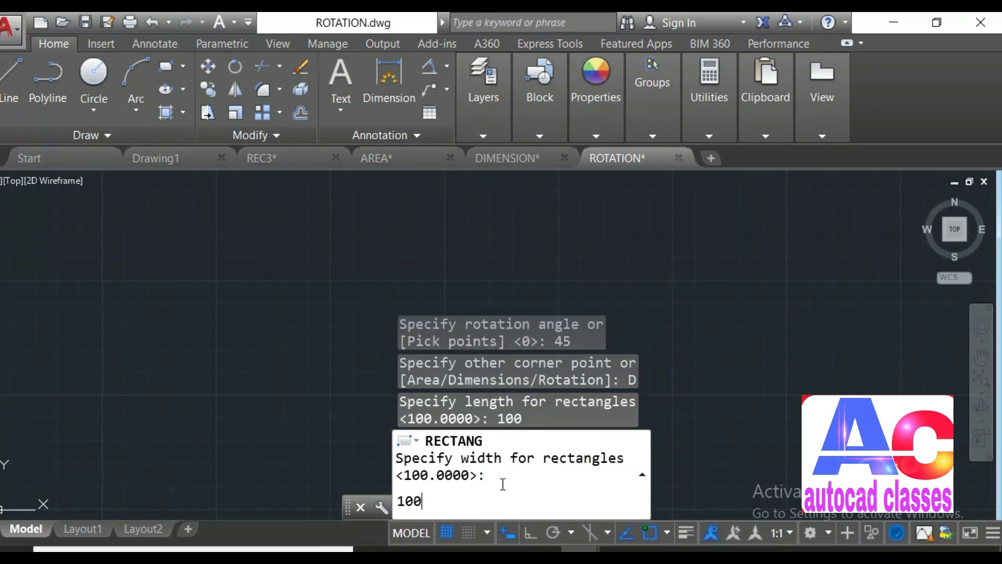
key(Return)
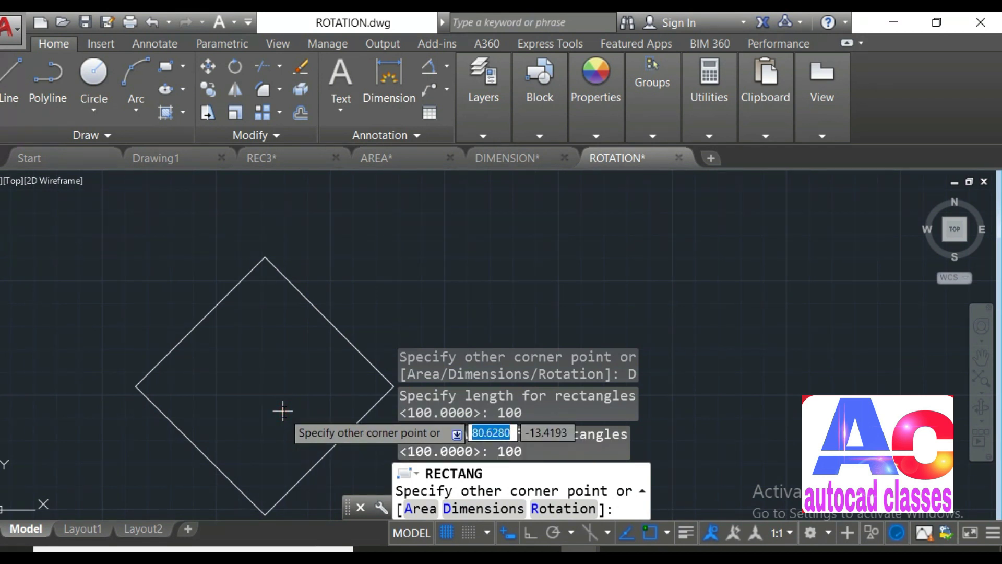
click(283, 410)
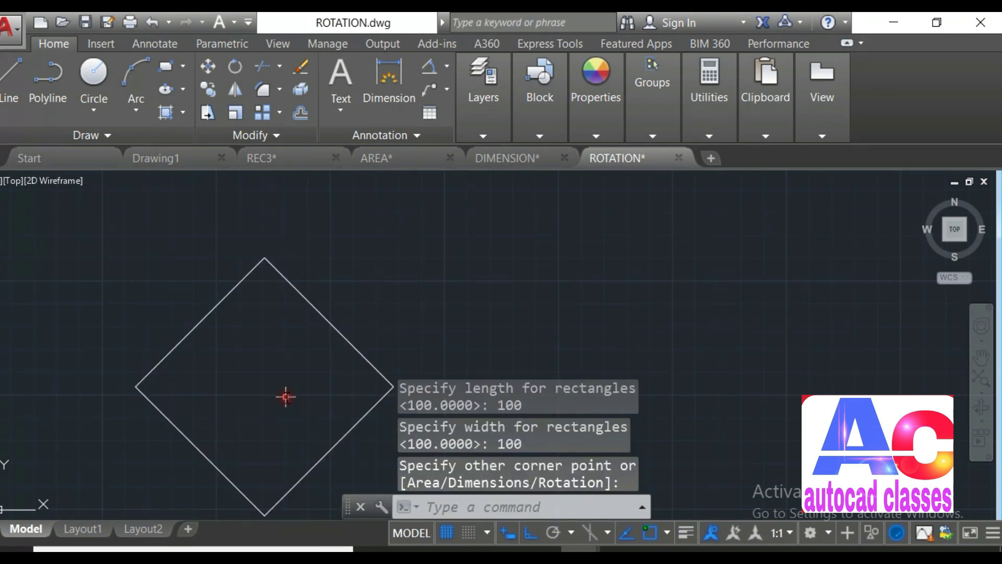
middle_drag(277, 409, 230, 365)
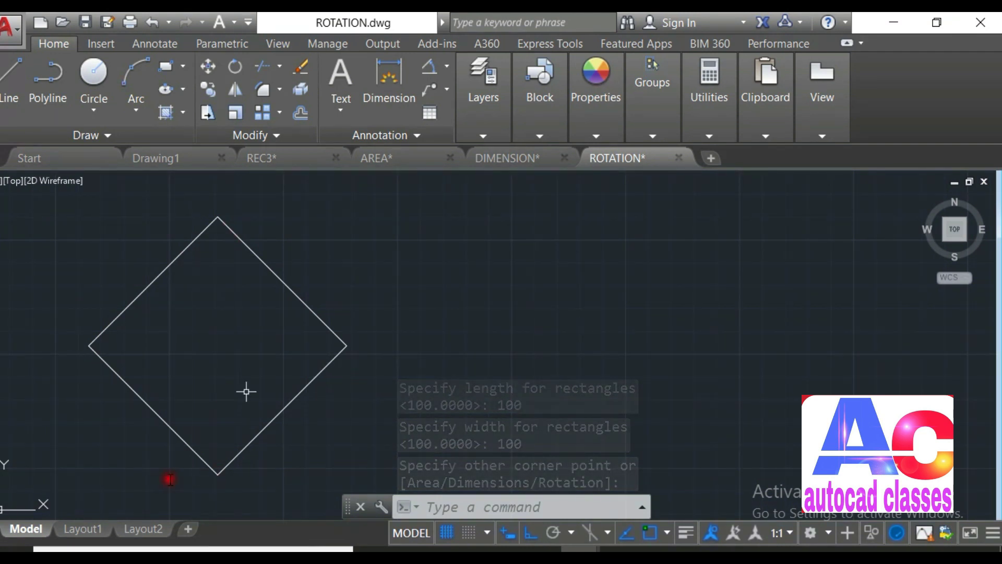
mouse_move(329, 365)
middle_down()
mouse_move(268, 352)
mouse_move(379, 270)
middle_up()
scroll(253, 370, up, 2)
scroll(253, 370, down, 2)
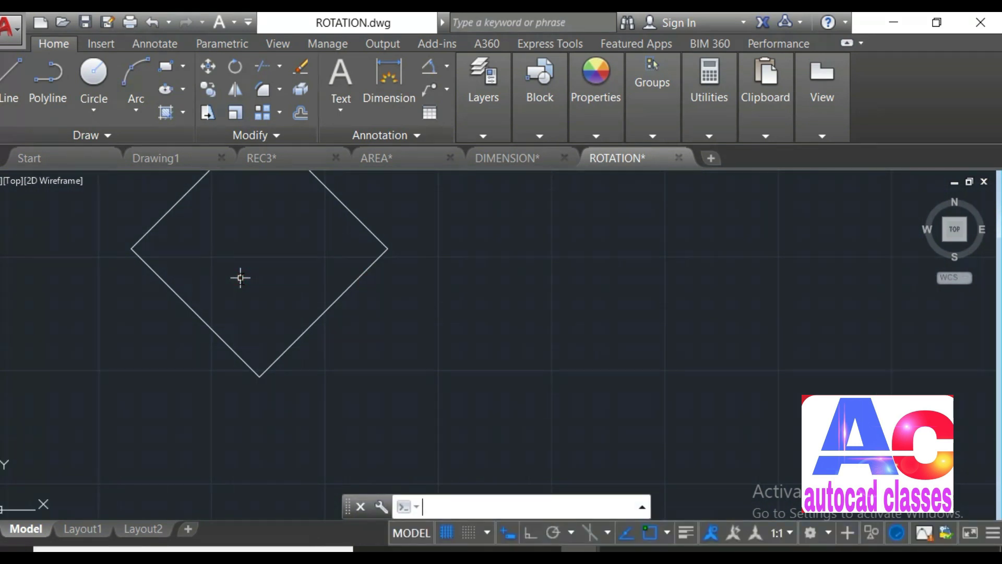
key(F8)
key(F8)
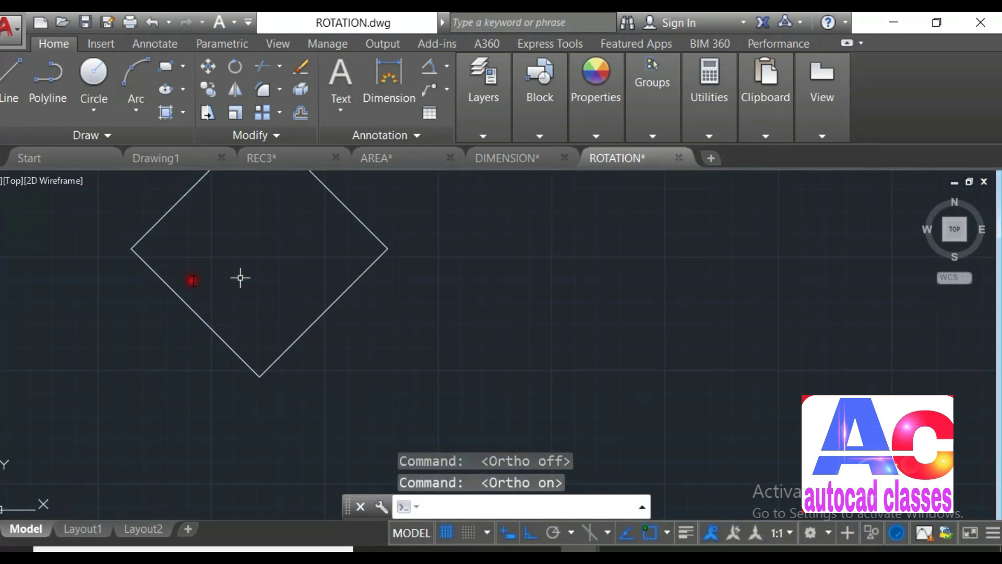
Step: Draw a horizontal reference line extending right from the lowest corner of the rotated rectangle
click(18, 88)
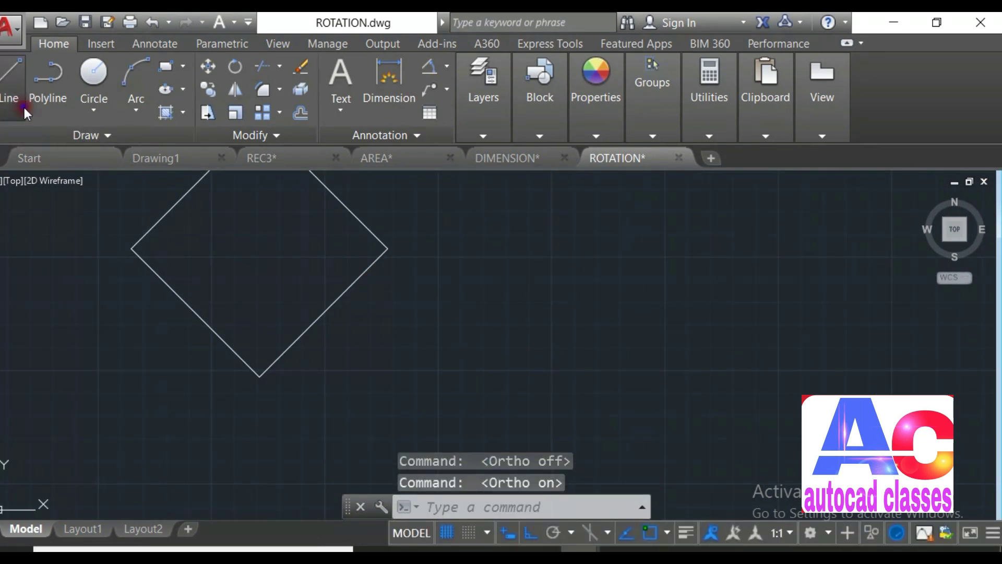
click(259, 375)
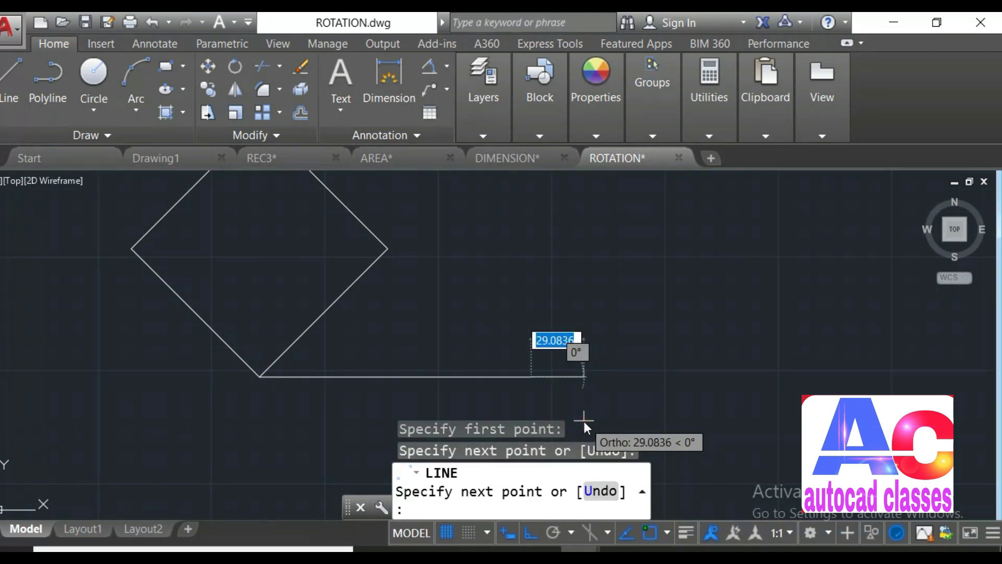
key(Escape)
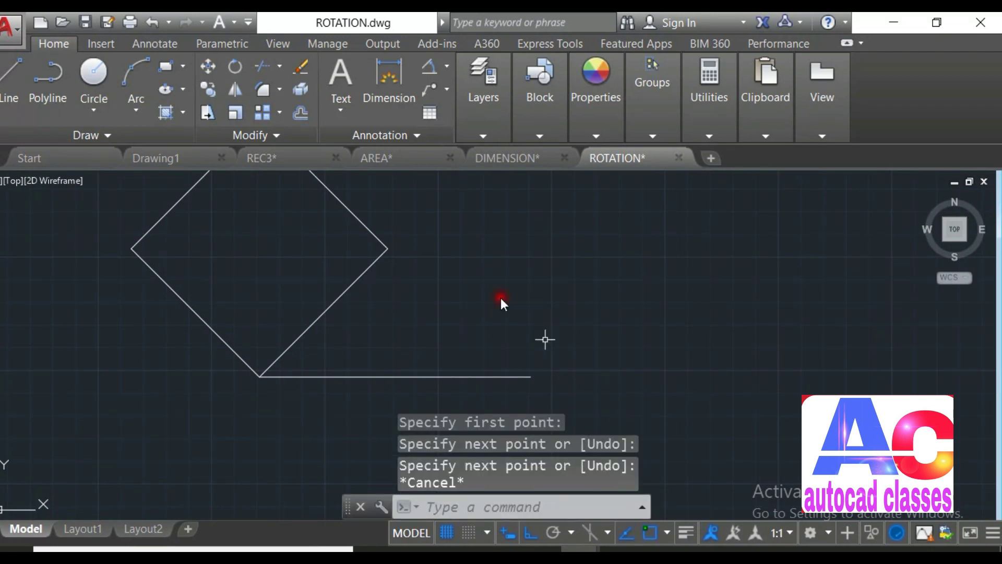
Step: Add an angular dimension between the rotated rectangle's lower-right edge and the horizontal reference line, placing its arc to the right
click(437, 72)
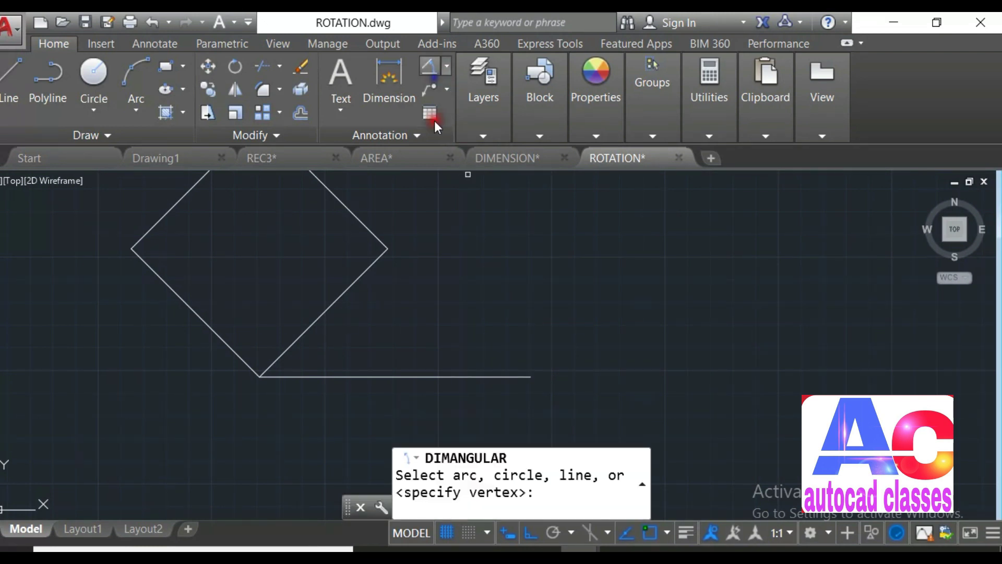
click(322, 317)
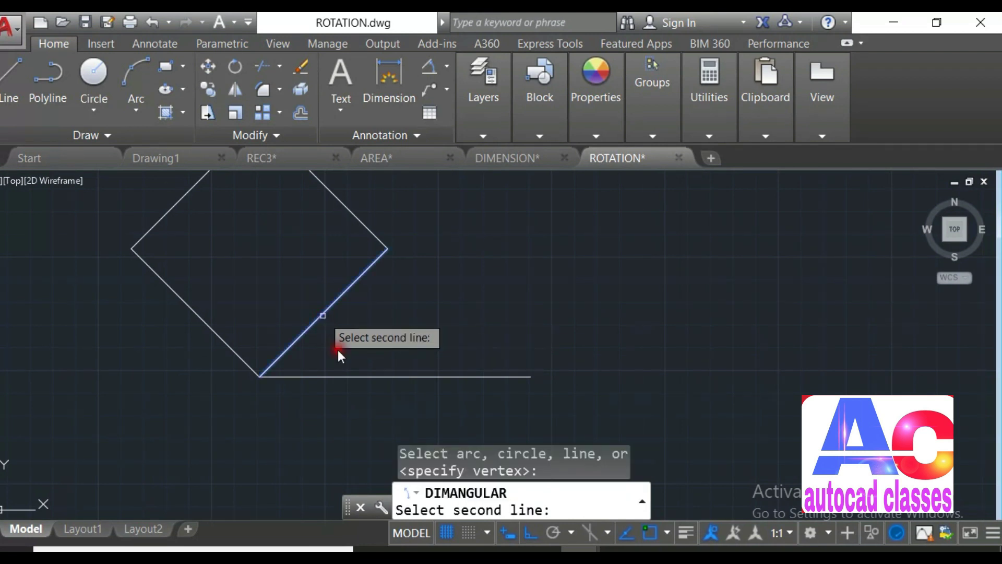
click(345, 376)
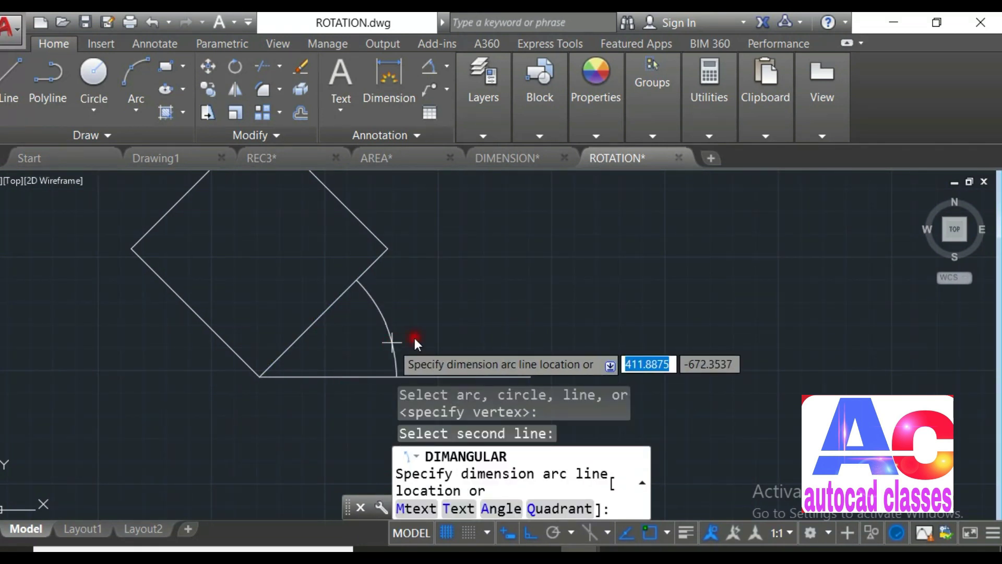
click(427, 358)
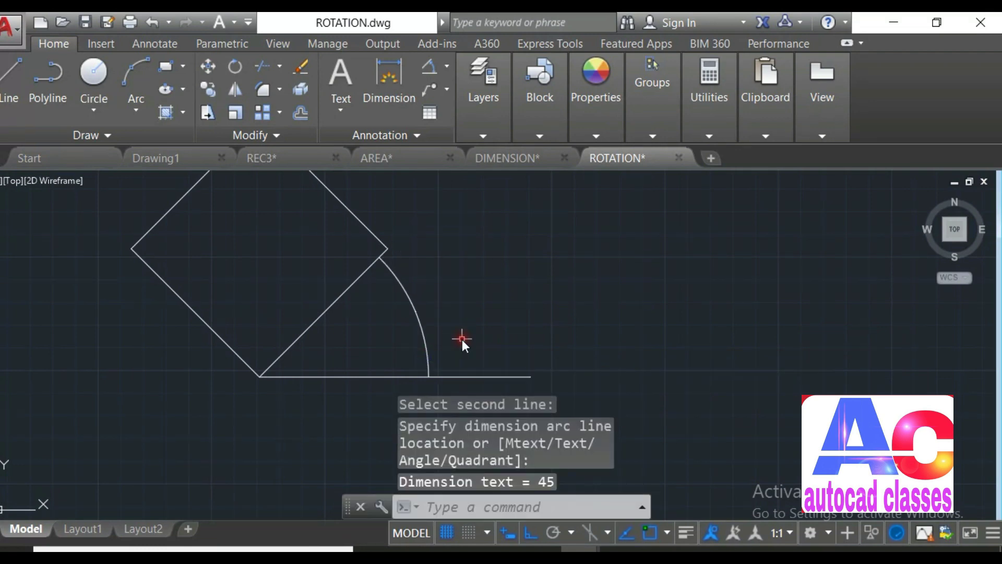
Step: Examine the angular dimension between the rotated rectangle and the reference line up close, including its arc ends
scroll(462, 339, up, 5)
middle_drag(275, 279, 324, 358)
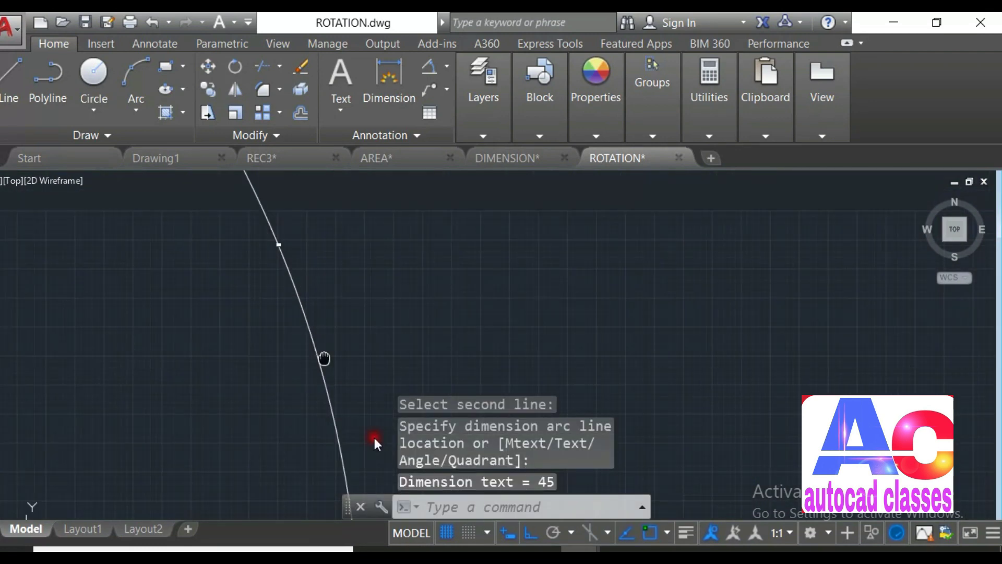
click(346, 280)
scroll(347, 280, down, 2)
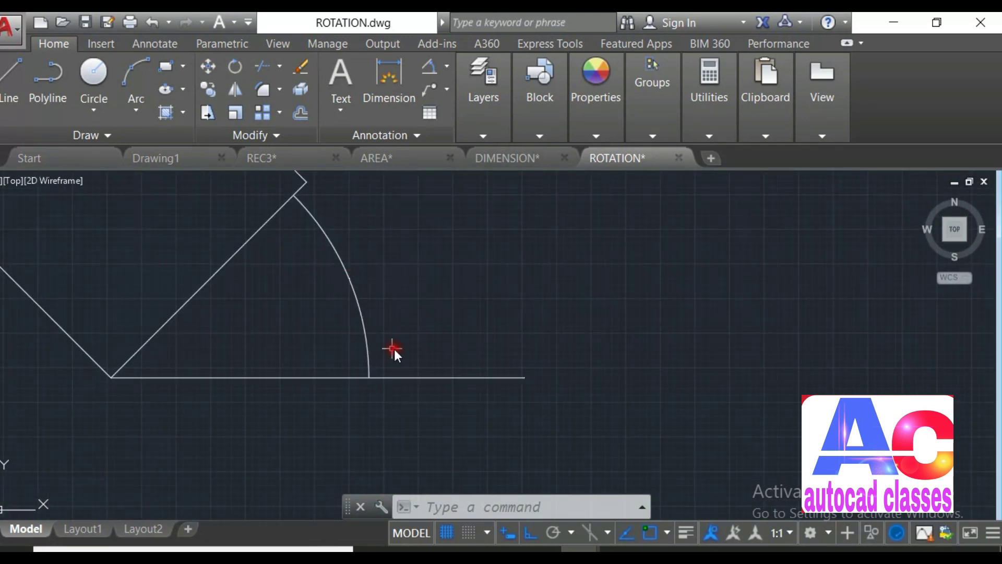
middle_drag(394, 348, 496, 350)
middle_drag(334, 346, 286, 387)
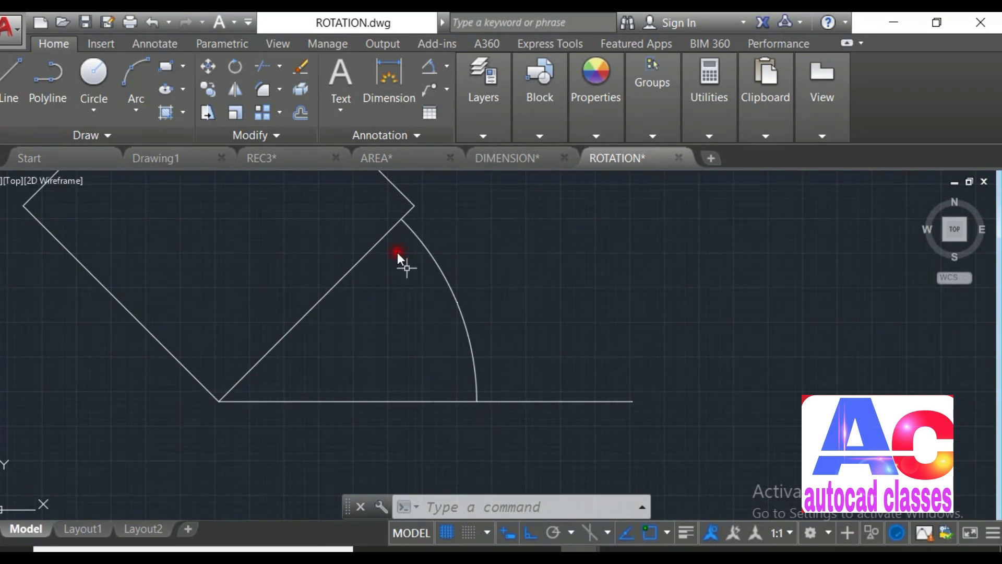
middle_drag(403, 284, 383, 402)
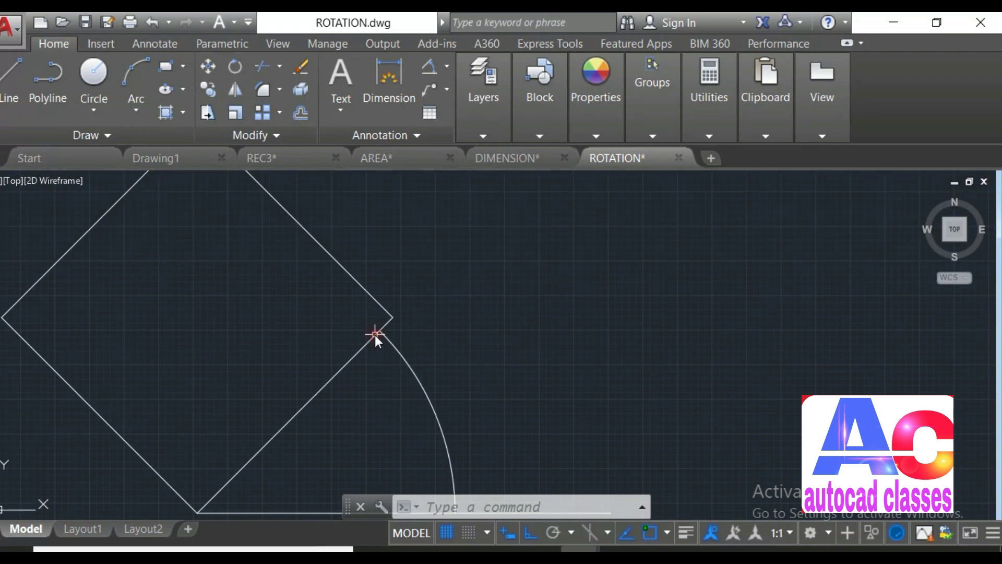
scroll(375, 334, down, 2)
middle_drag(374, 334, 352, 303)
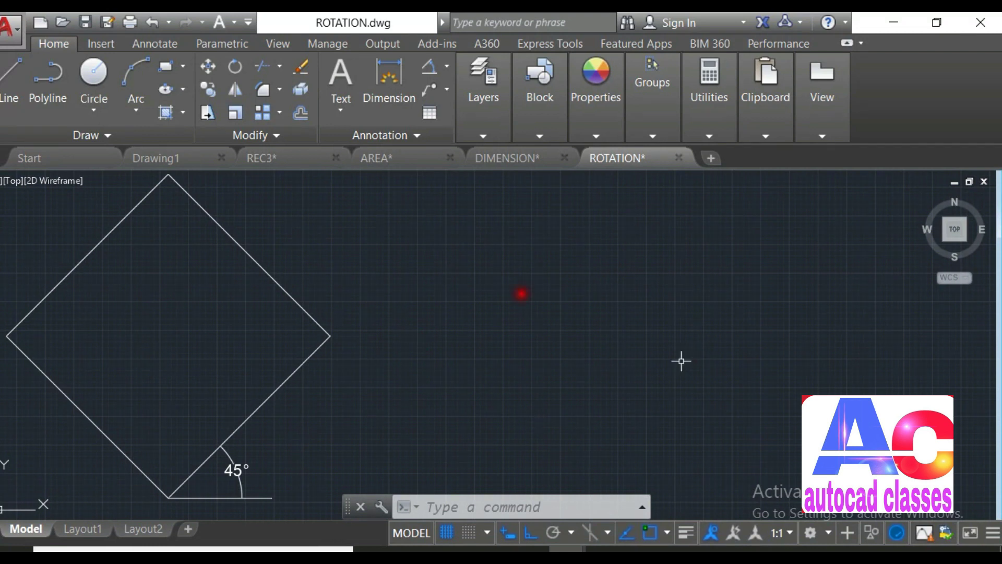
Step: Draw a rectangle right of the rotated one, with its rotation angle set to 0 and its opposite corner picked freehand
click(172, 69)
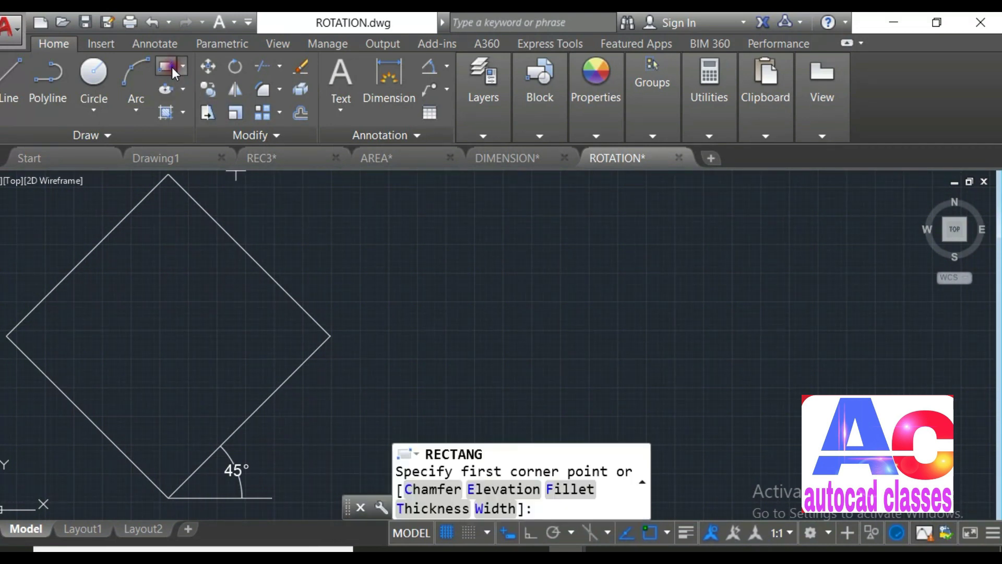
click(496, 415)
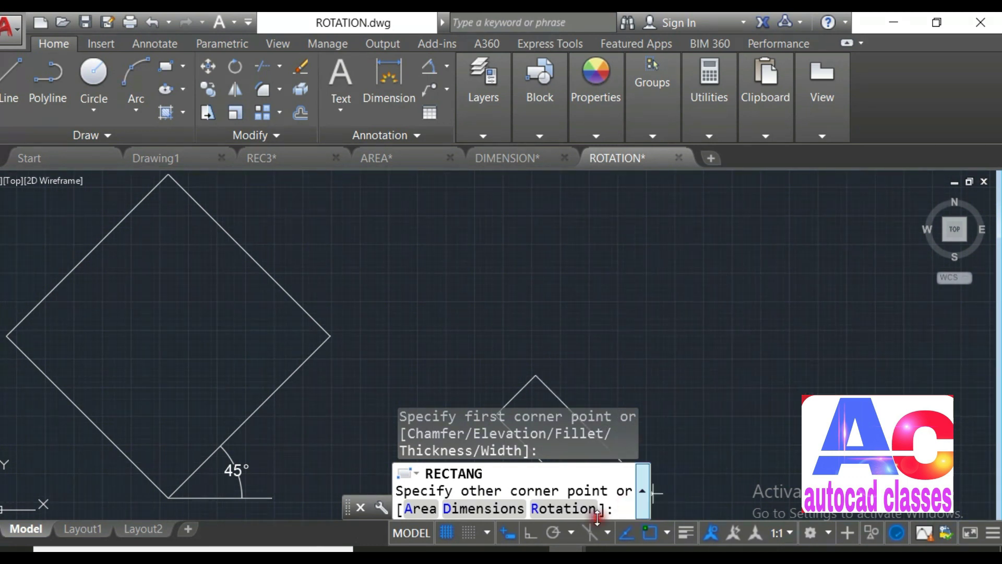
click(574, 512)
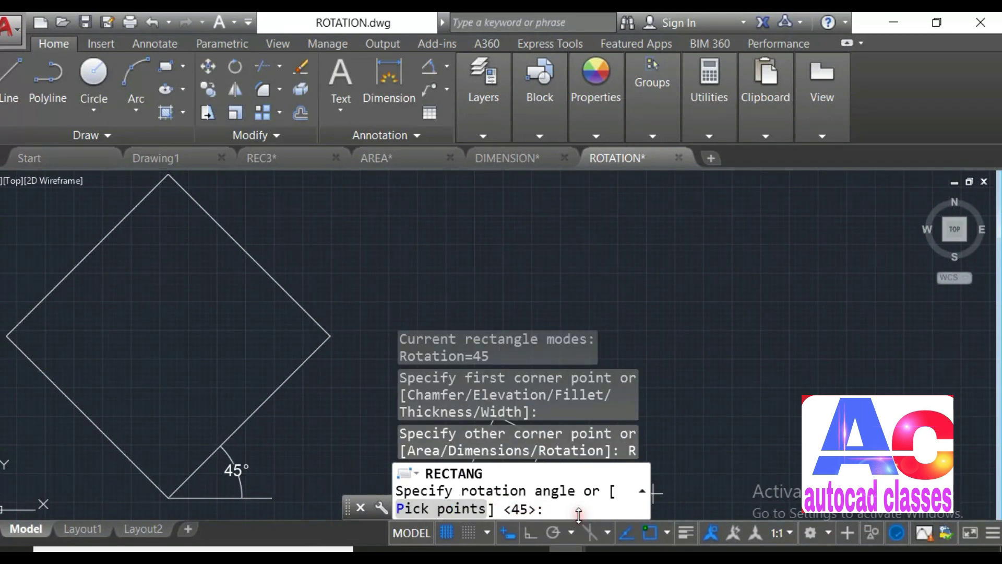
text(0)
key(Return)
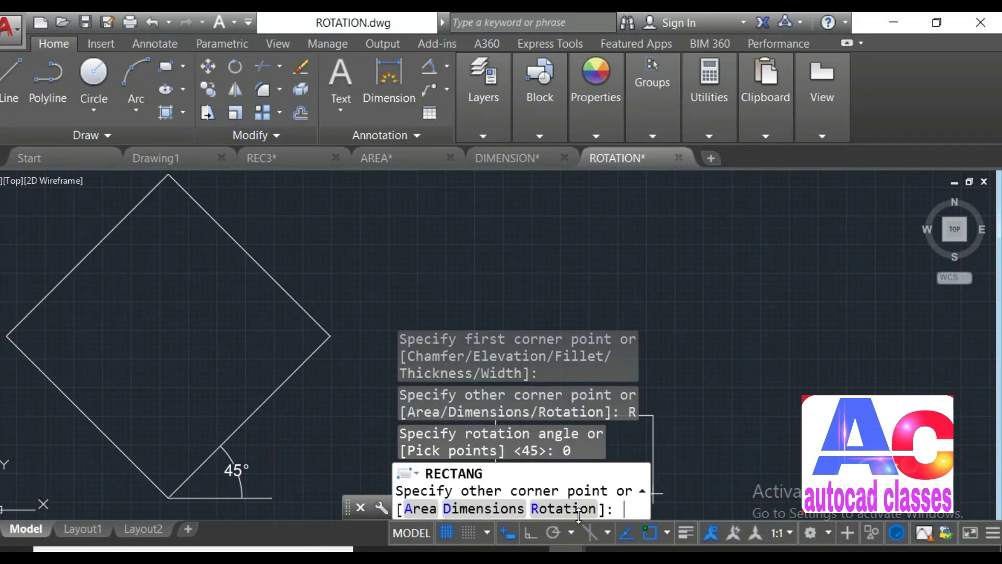
click(830, 277)
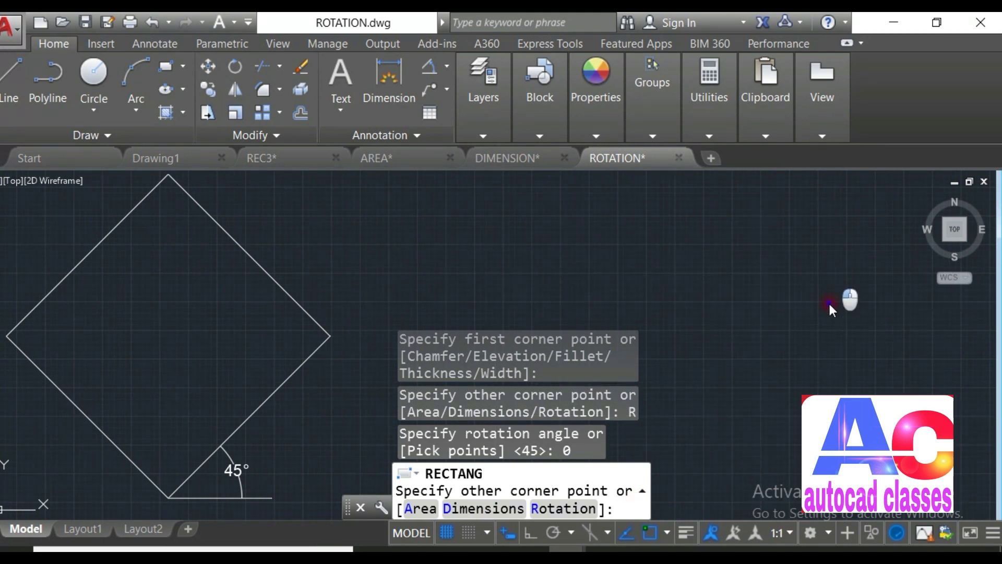
Step: Draw another unrotated rectangle by two opposite corners in an empty area of the ROTATION drawing
mouse_move(694, 284)
middle_down()
mouse_move(749, 312)
mouse_move(248, 430)
mouse_move(92, 197)
middle_up()
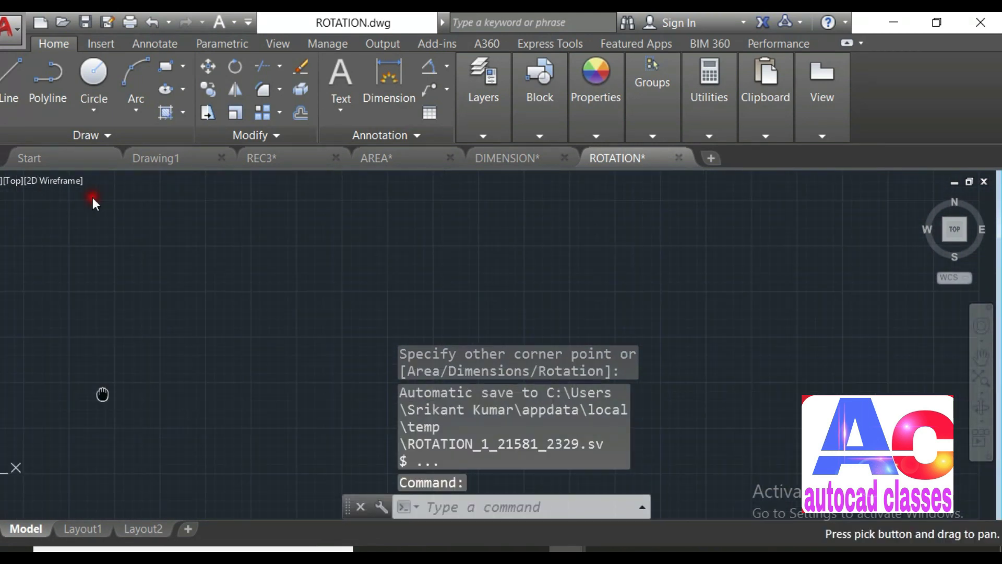
click(165, 67)
click(146, 329)
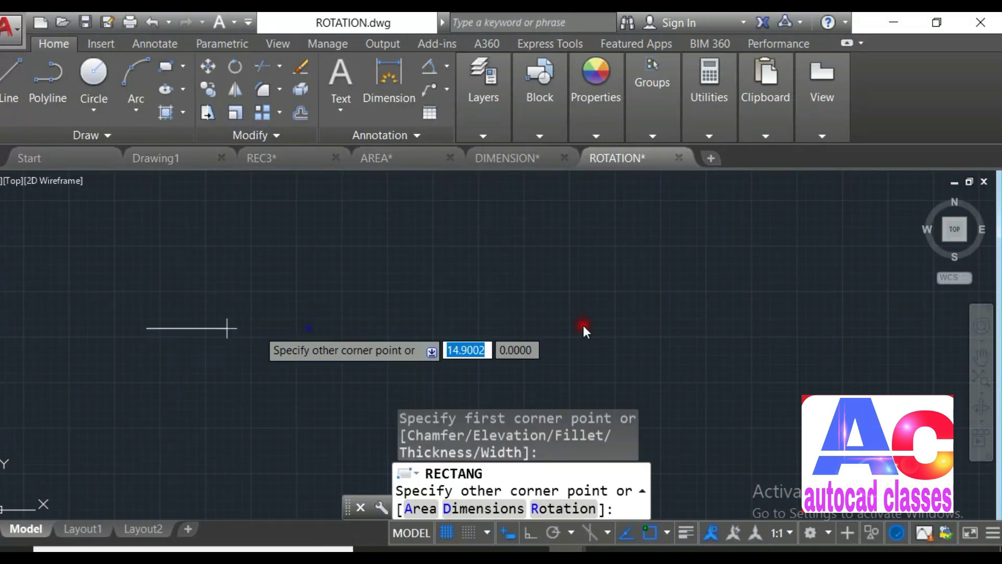
click(652, 220)
mouse_move(647, 281)
middle_down()
mouse_move(481, 315)
mouse_move(490, 302)
mouse_move(579, 315)
mouse_move(604, 281)
mouse_move(394, 298)
middle_up()
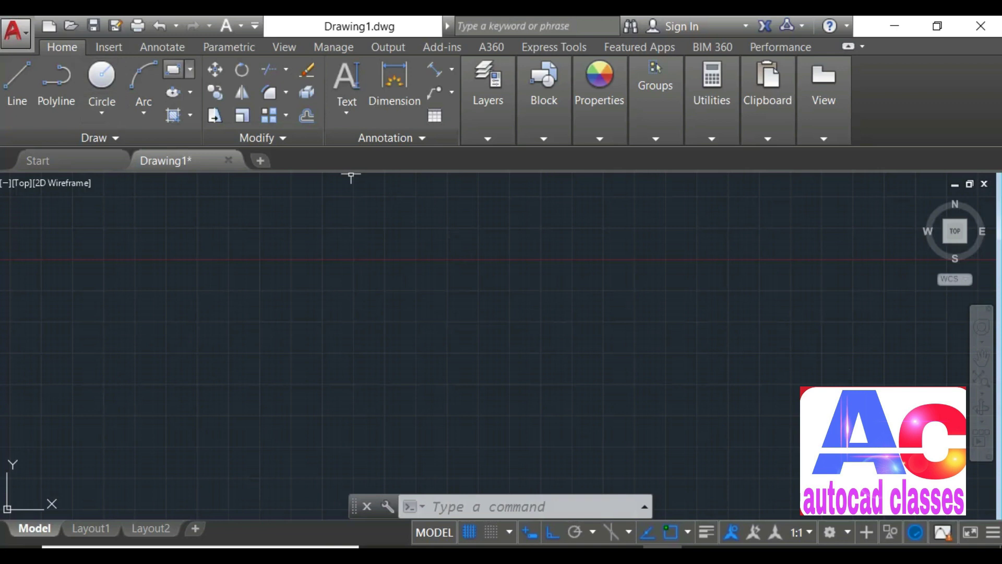
Step: Start a chamfered rectangle in Drawing1 with a first chamfer distance of 15 and a second of 10
click(174, 69)
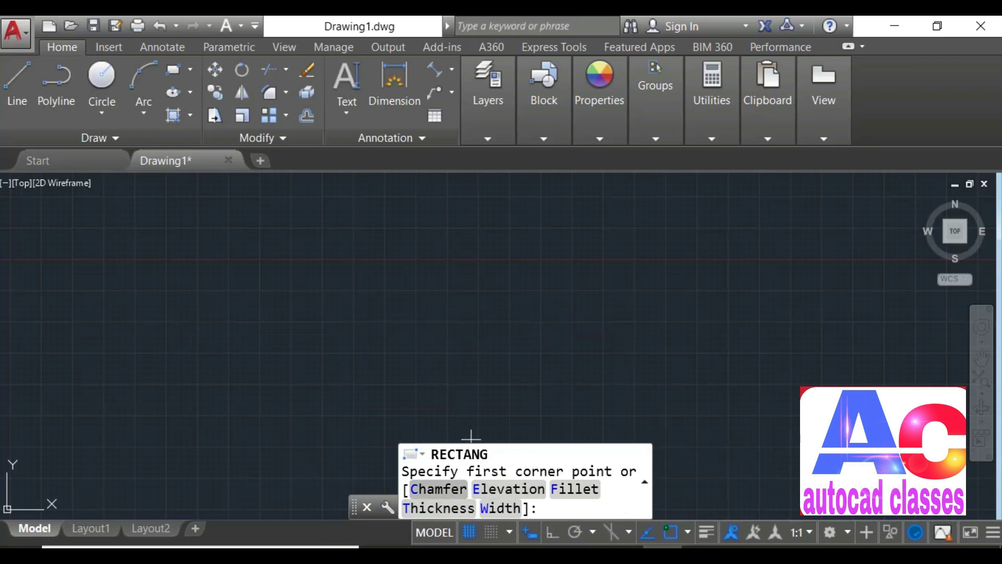
click(439, 489)
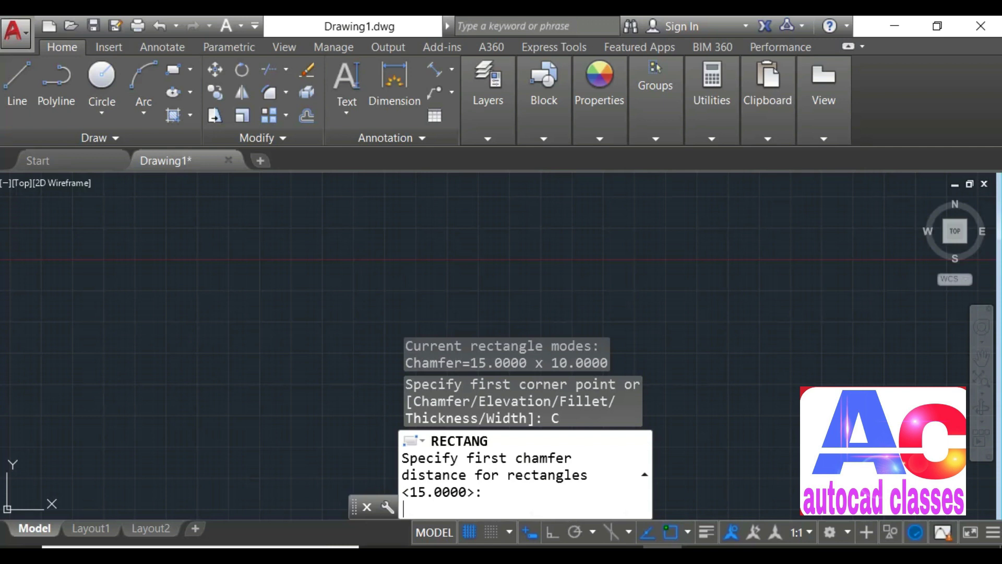
text(15)
key(Return)
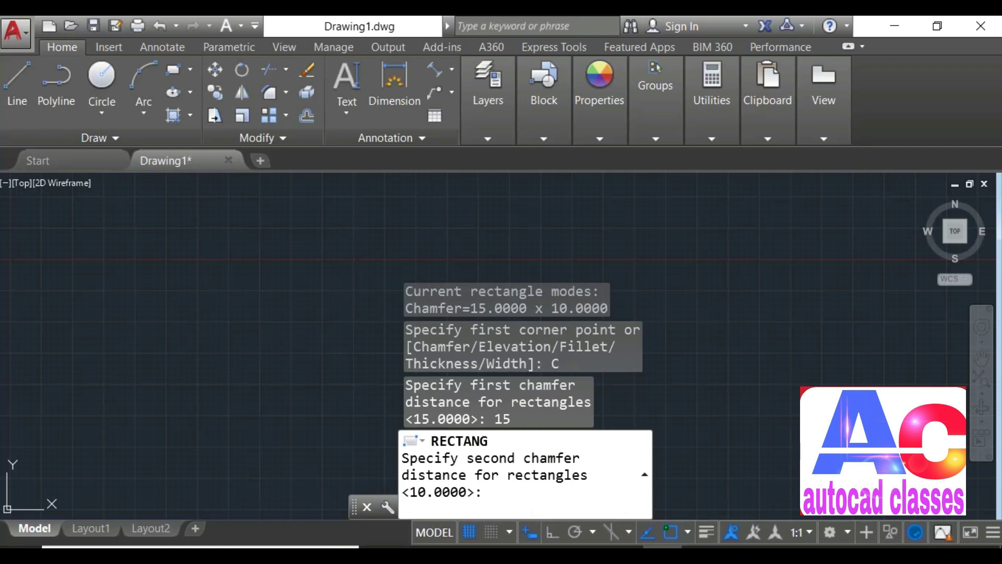
text(10)
key(Return)
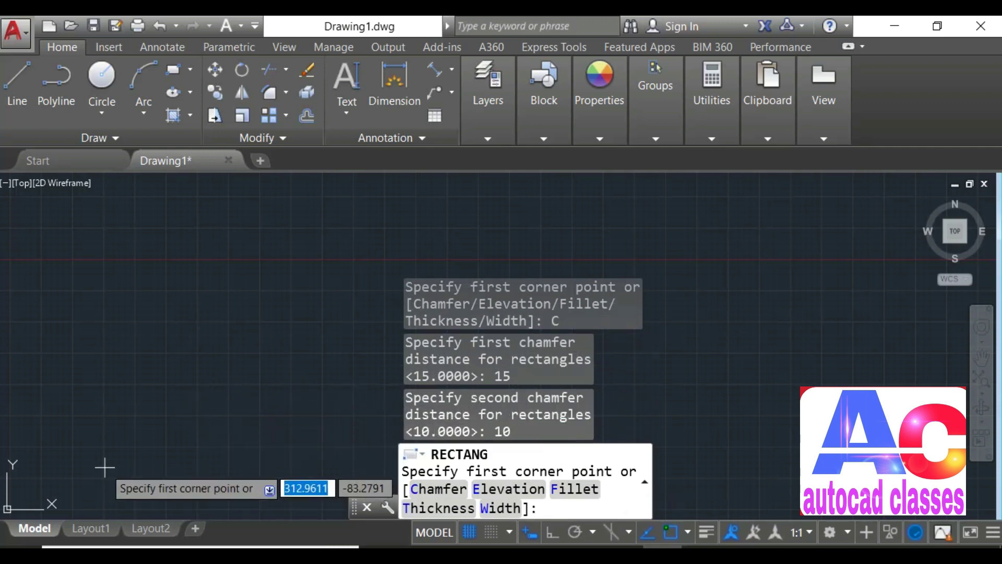
Step: Place the chamfered rectangle's first corner in the empty area and give it a length of 100 and a width of 50 with the Dimensions option
click(98, 423)
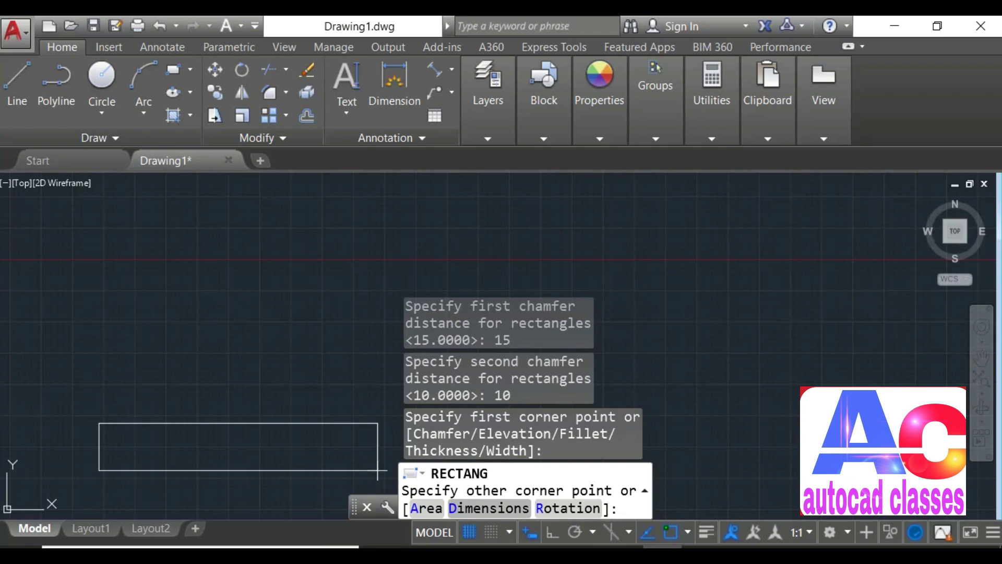
text(D)
key(Return)
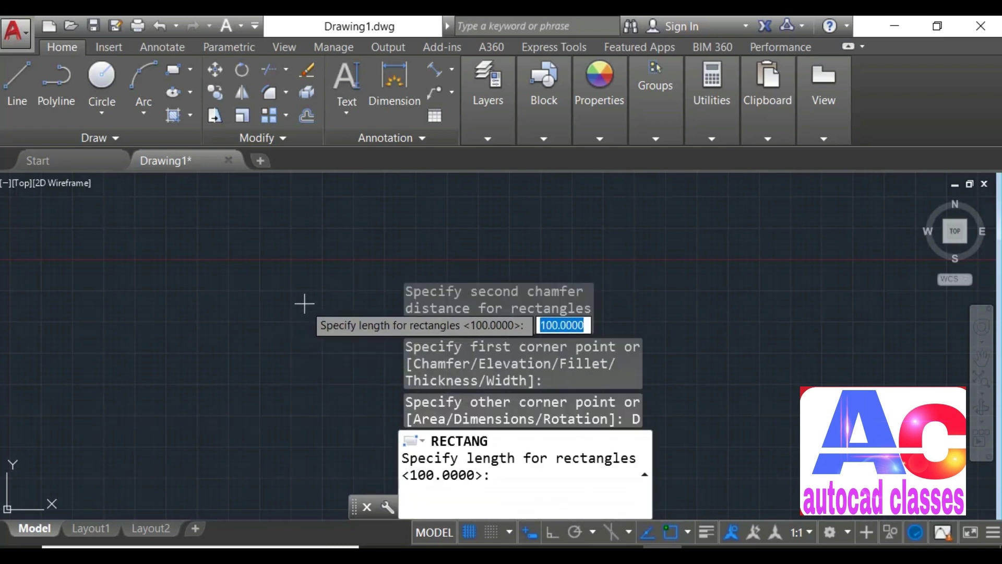
text(100)
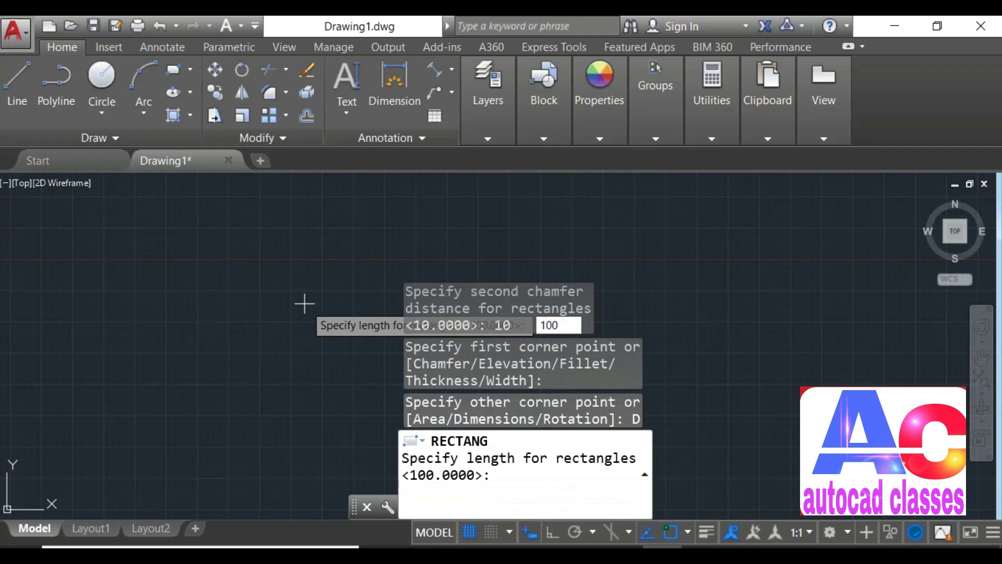
key(Return)
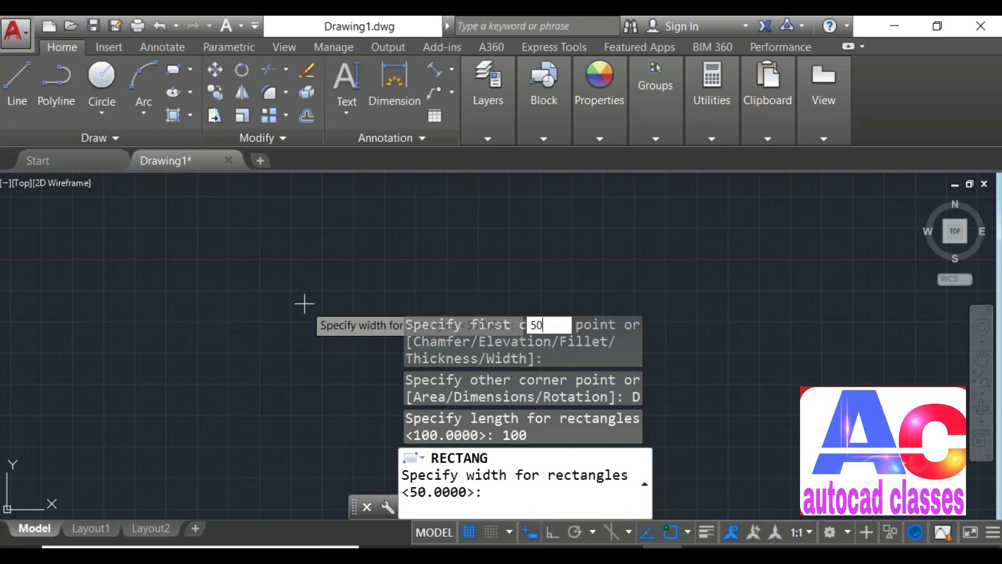
key(Return)
click(519, 297)
Step: Draw a horizontal line from the lower end of the chamfered rectangle's lower-right chamfer, extending its bottom edge past the corner
scroll(519, 297, up, 2)
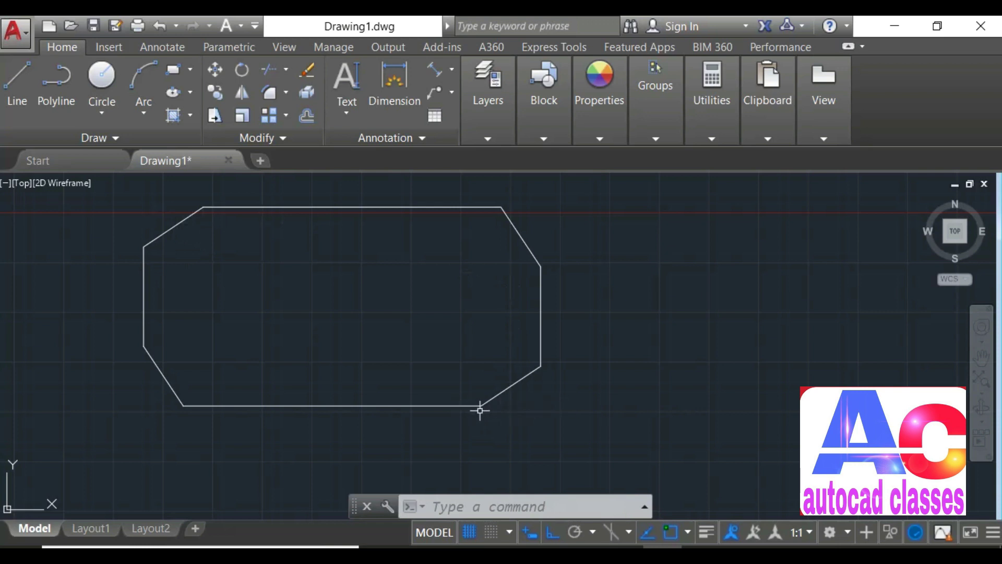
scroll(575, 405, up, 3)
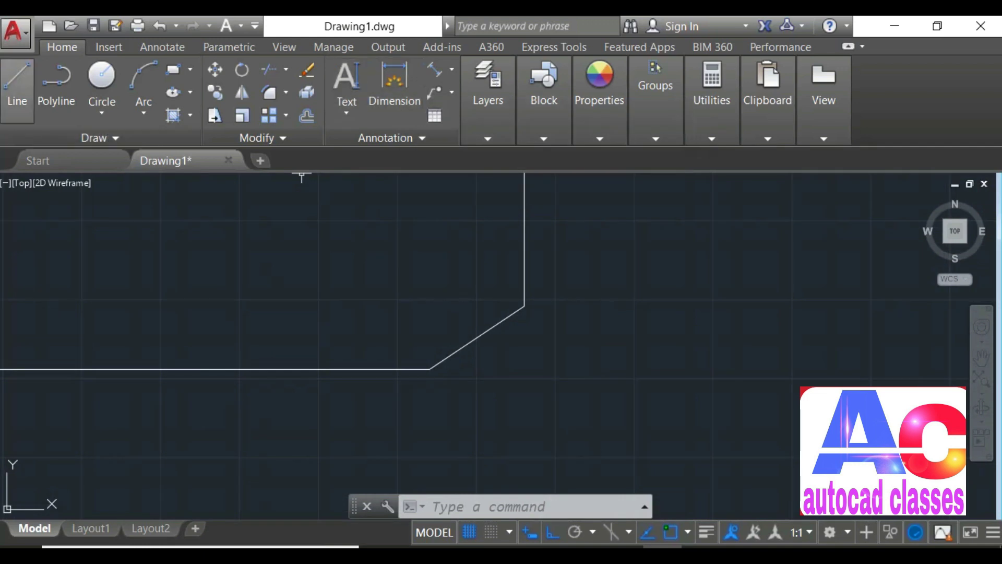
click(17, 88)
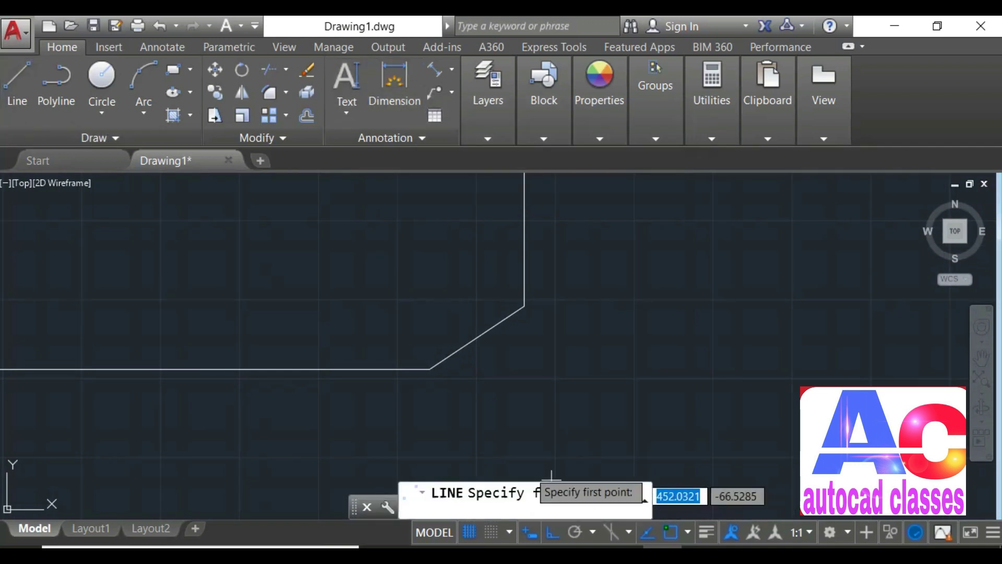
click(430, 369)
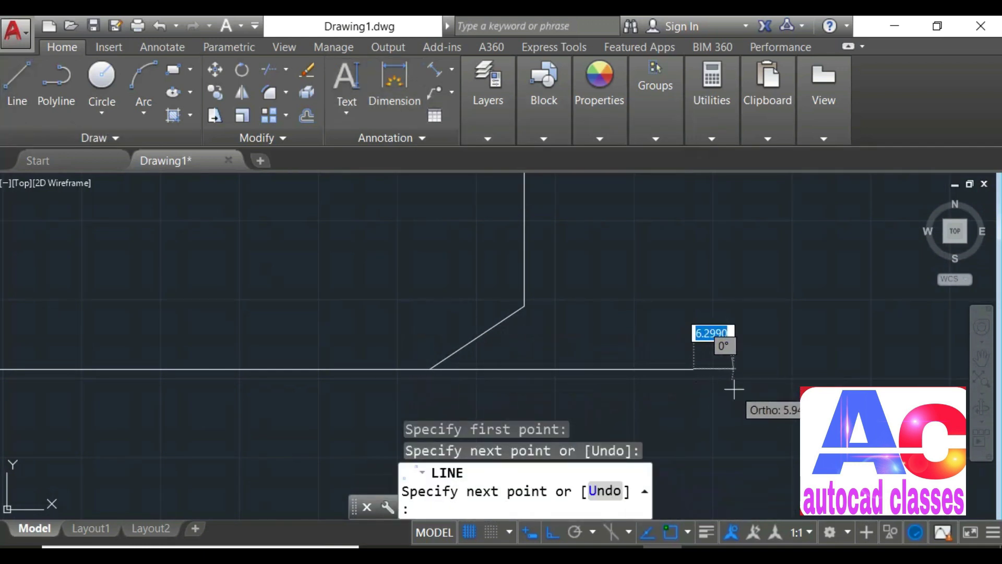
key(Escape)
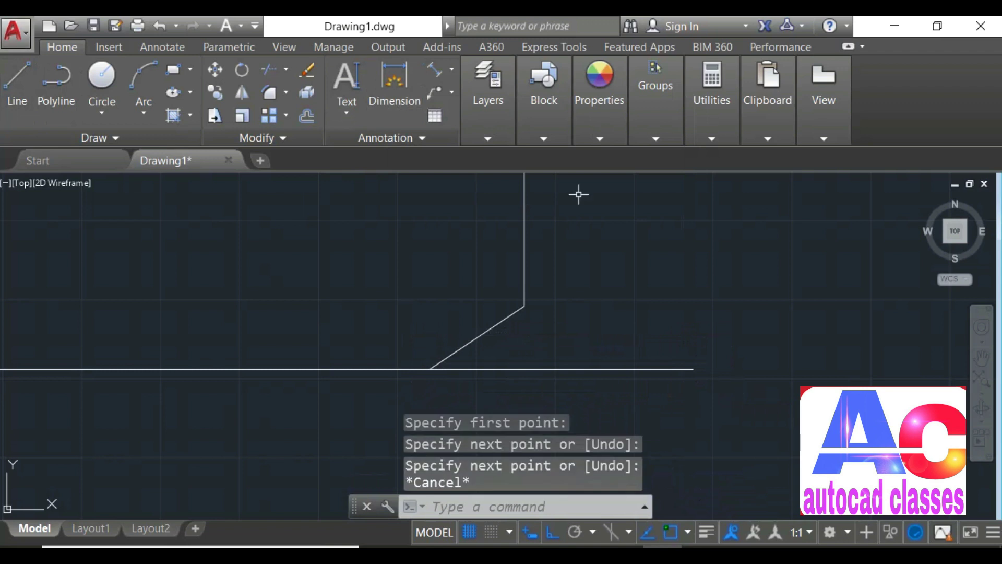
Step: Draw a vertical line downward from the upper end of the same chamfer, crossing the extended bottom edge
click(18, 83)
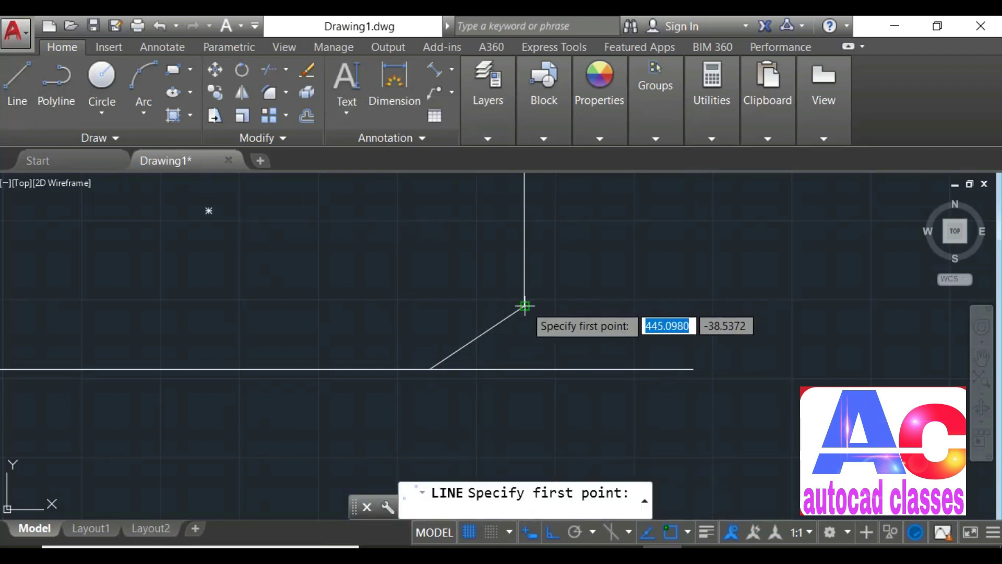
click(525, 305)
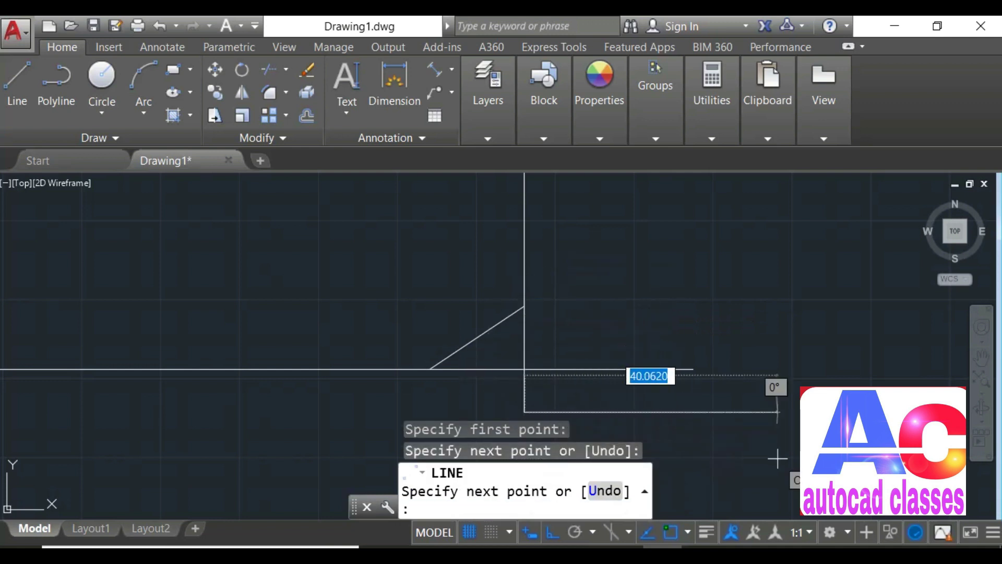
key(Escape)
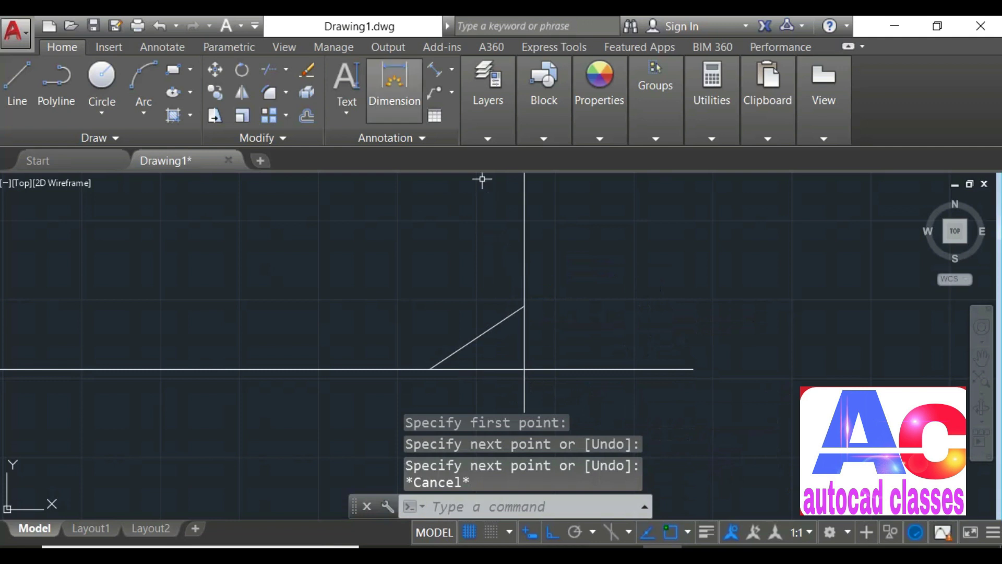
Step: Dimension the chamfer's horizontal distance from its lower end to the intersection of the extension lines, placing the dimension below
click(394, 86)
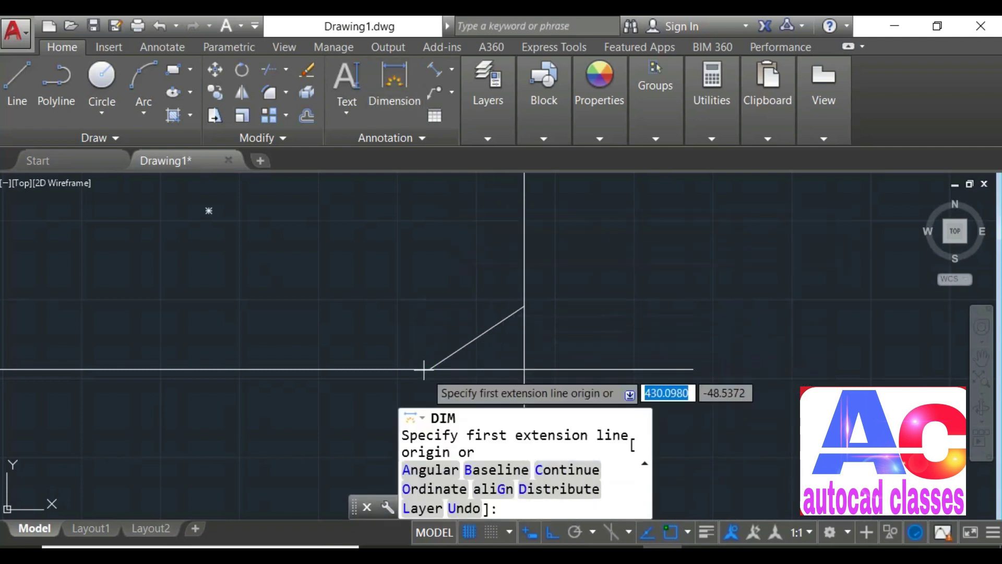
scroll(342, 323, up, 2)
mouse_move(340, 321)
middle_down()
mouse_move(247, 193)
mouse_move(222, 183)
middle_up()
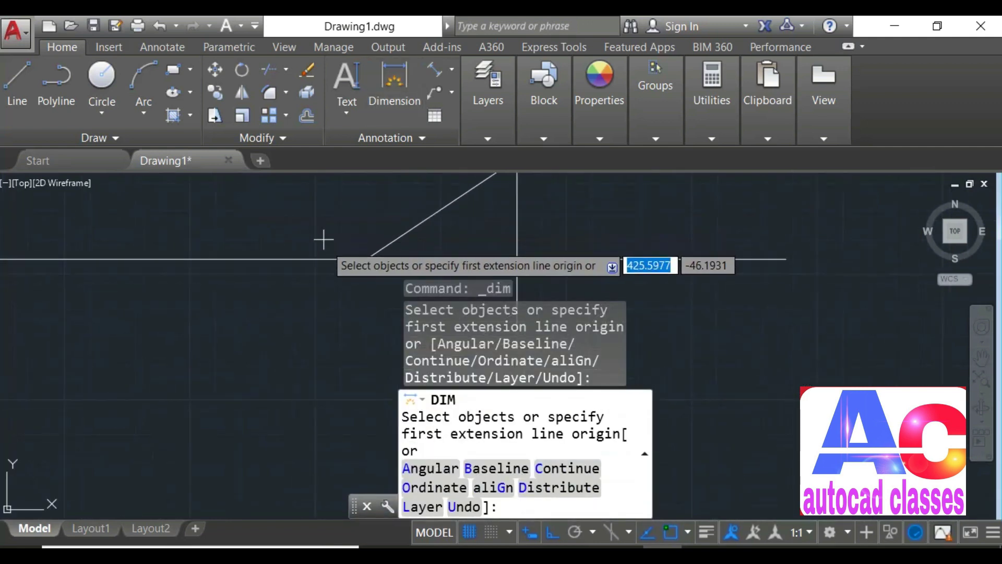
click(366, 258)
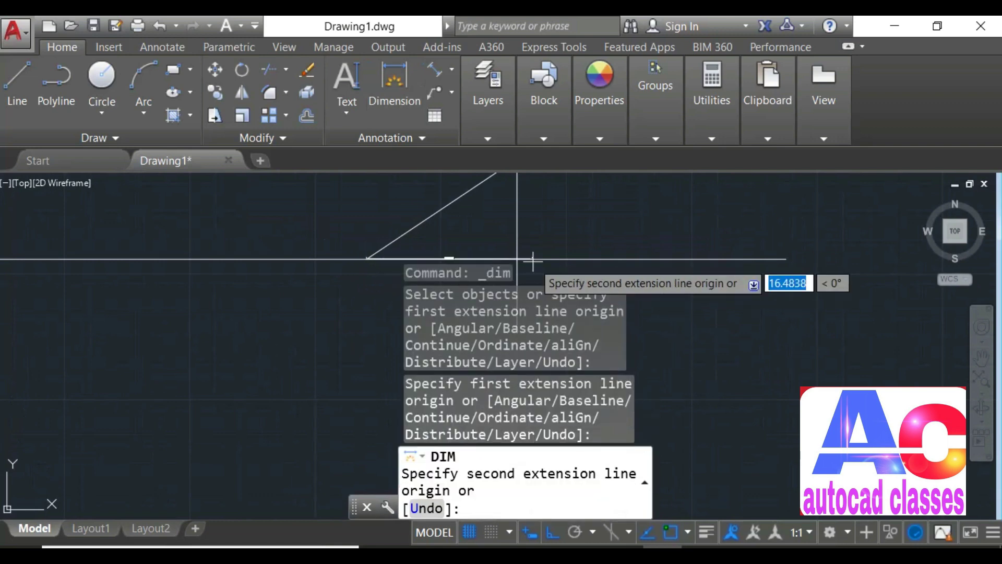
click(516, 258)
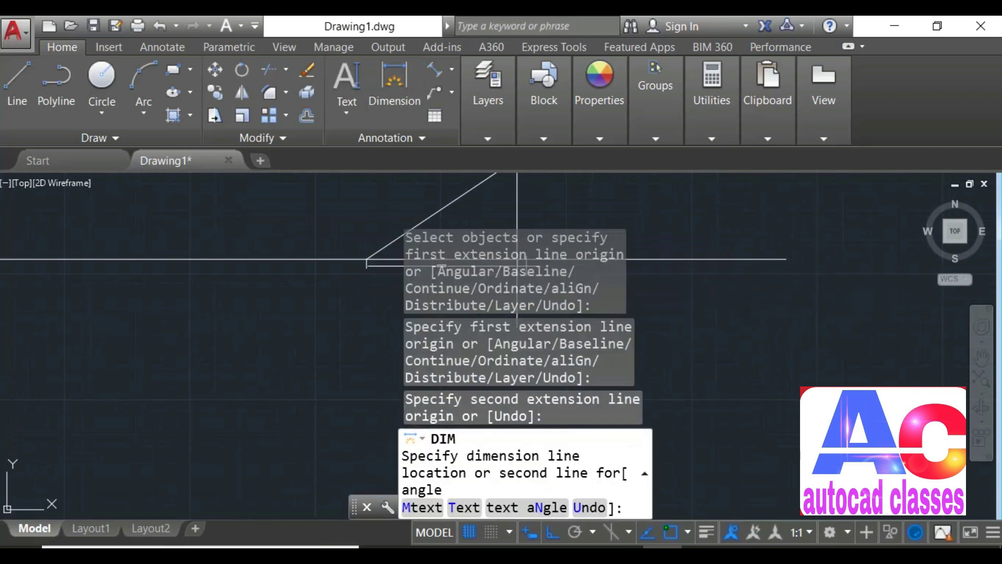
click(400, 349)
scroll(399, 337, up, 5)
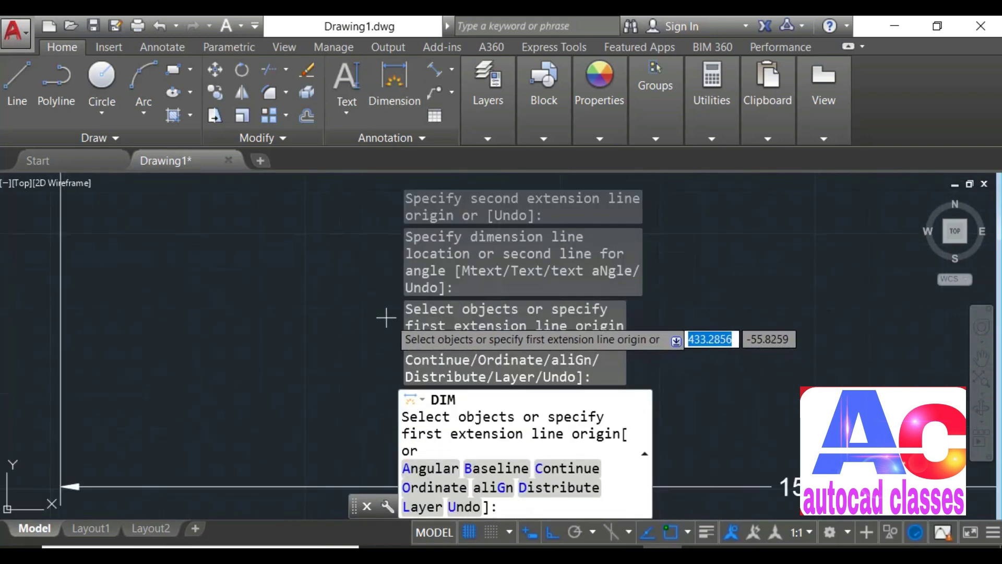
mouse_move(900, 439)
middle_down()
mouse_move(644, 352)
mouse_move(772, 311)
mouse_move(419, 397)
mouse_move(220, 430)
middle_up()
Step: Dimension the chamfer's vertical distance from its upper end to the intersection of the extension lines, placing the dimension outside the rectangle
scroll(778, 350, down, 4)
scroll(778, 349, down, 4)
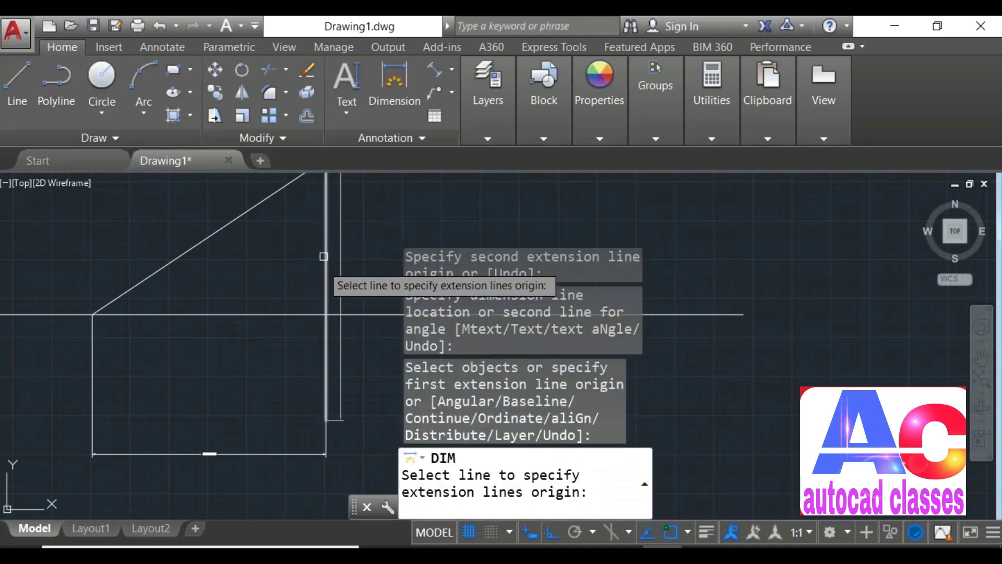
middle_drag(304, 290, 280, 308)
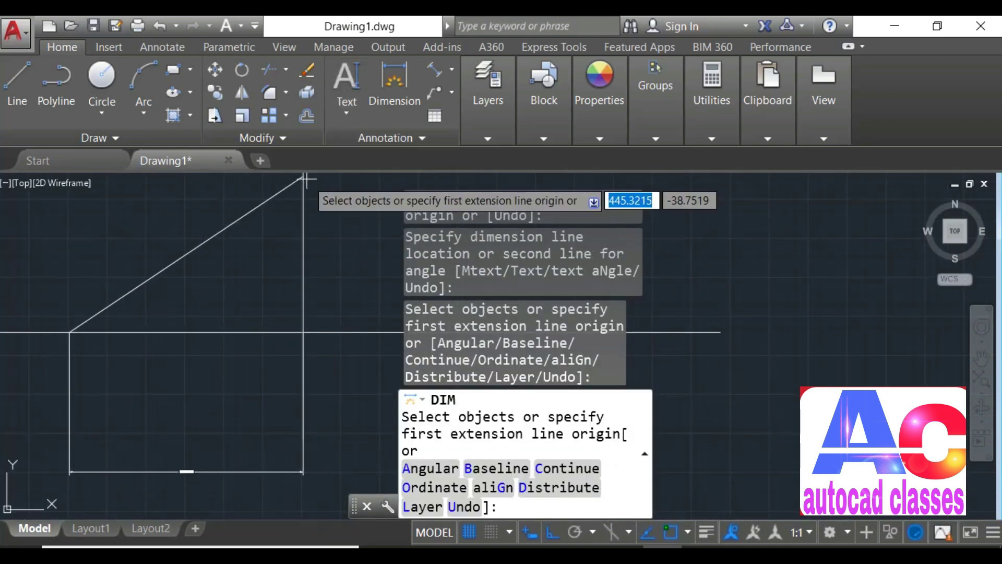
click(304, 177)
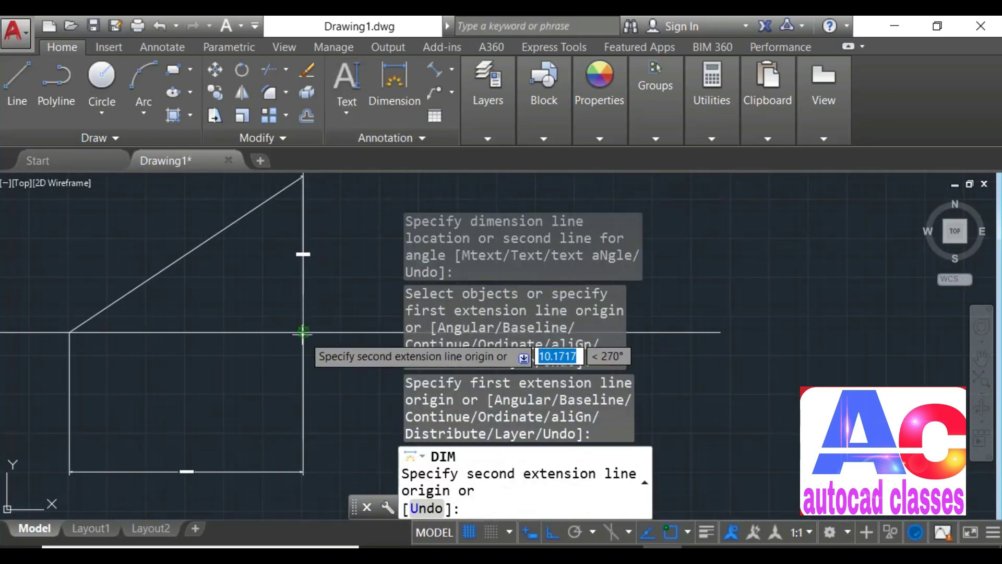
click(303, 332)
click(369, 254)
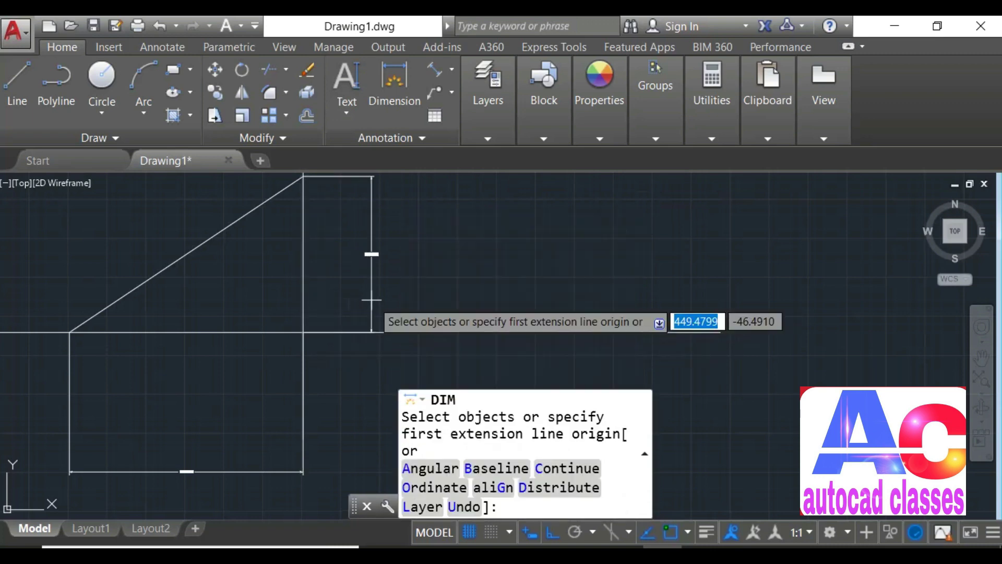
scroll(371, 253, up, 4)
scroll(371, 242, down, 5)
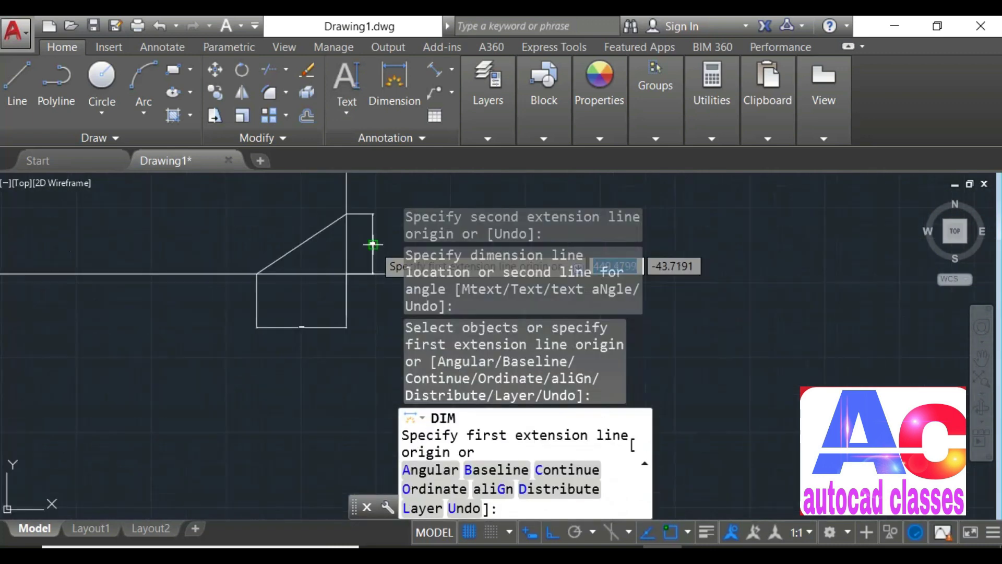
mouse_move(371, 240)
middle_down()
mouse_move(660, 264)
mouse_move(753, 309)
mouse_move(387, 358)
middle_up()
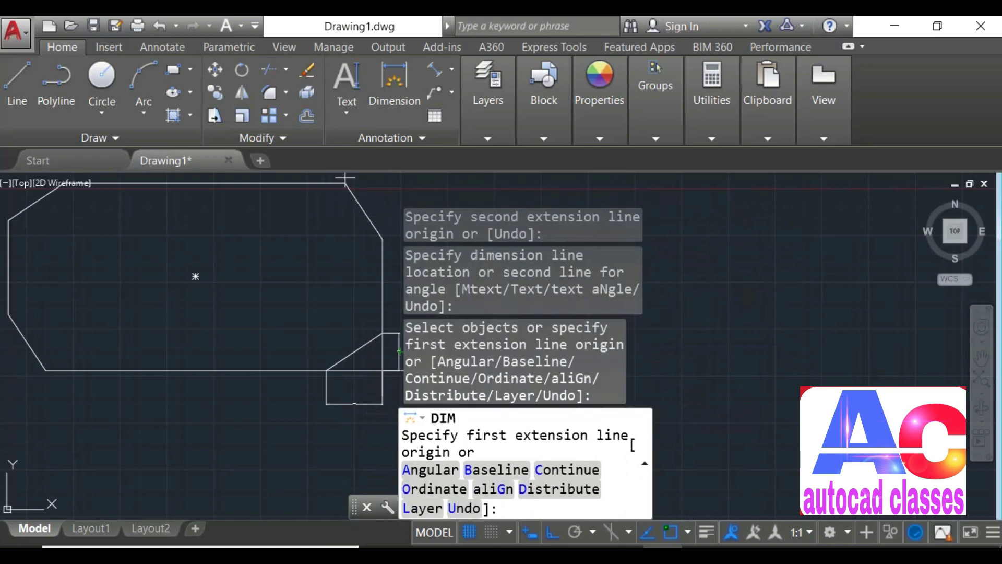
middle_drag(223, 213, 313, 217)
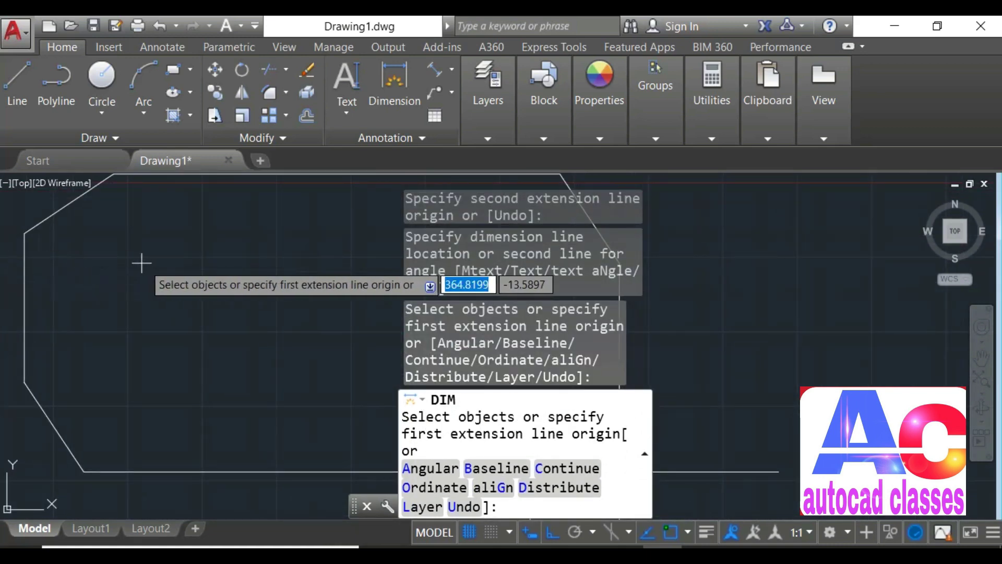
middle_drag(141, 262, 111, 283)
middle_drag(168, 346, 3, 303)
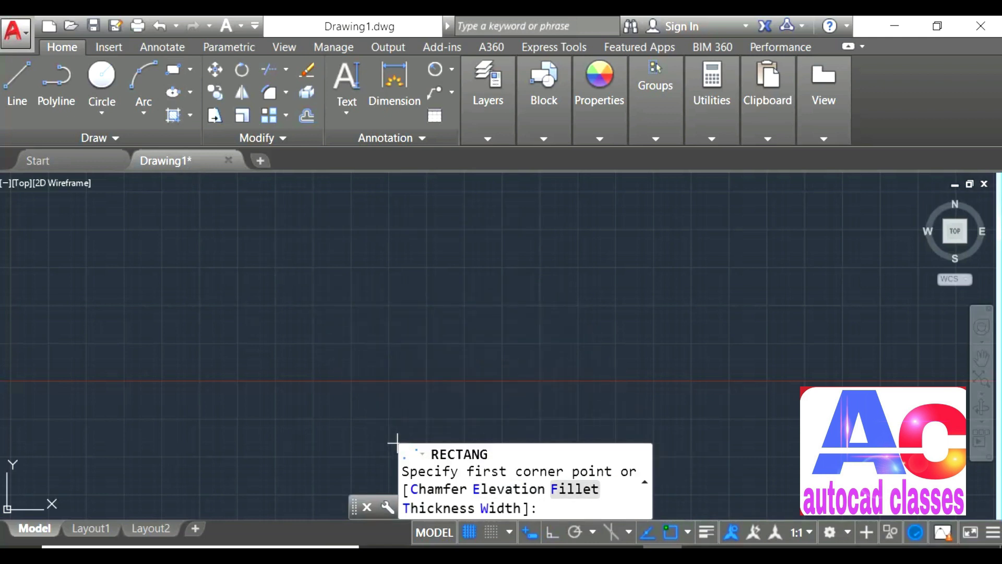
Step: Set the fillet radius to 10 for a new rectangle with the Fillet option
text(F)
key(Return)
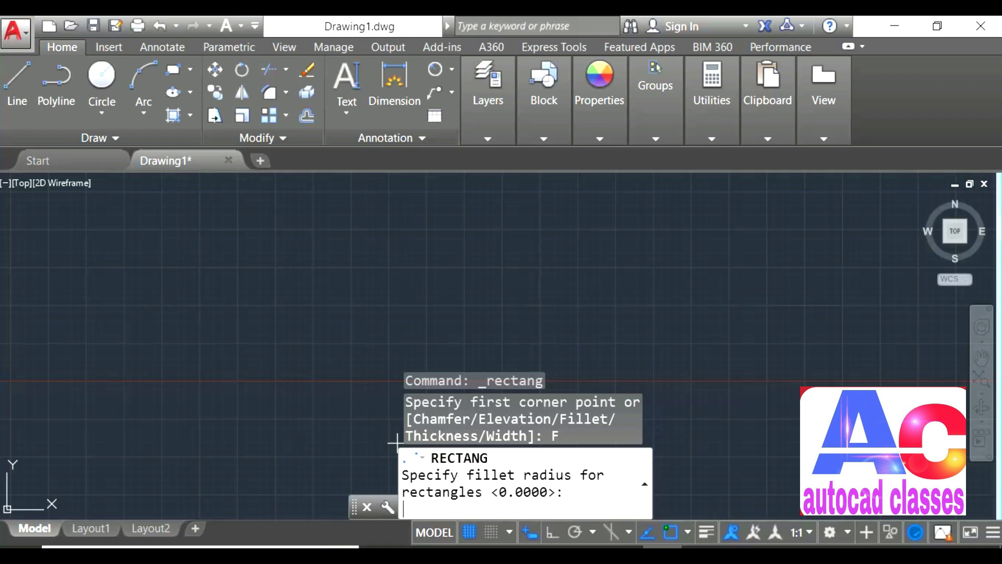
key(Return)
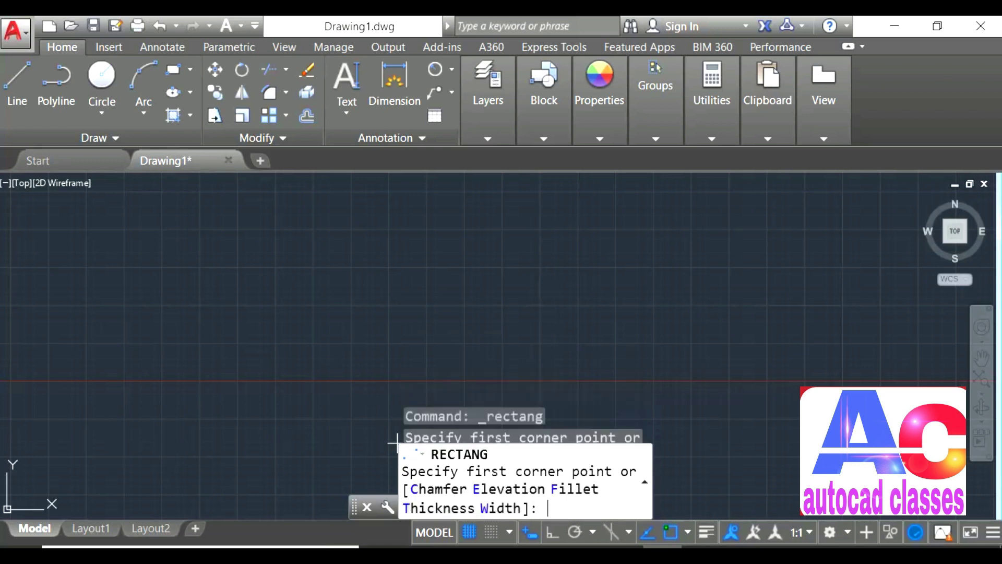
Step: Place the filleted rectangle in the empty area with a length of 100 and a width of 50, using the Dimensions option
click(129, 371)
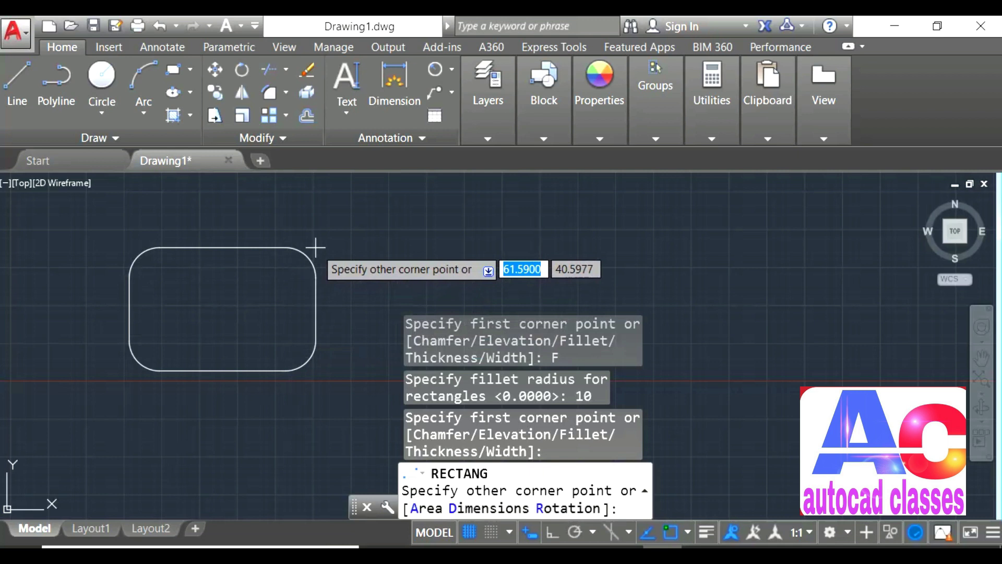
right_click(315, 247)
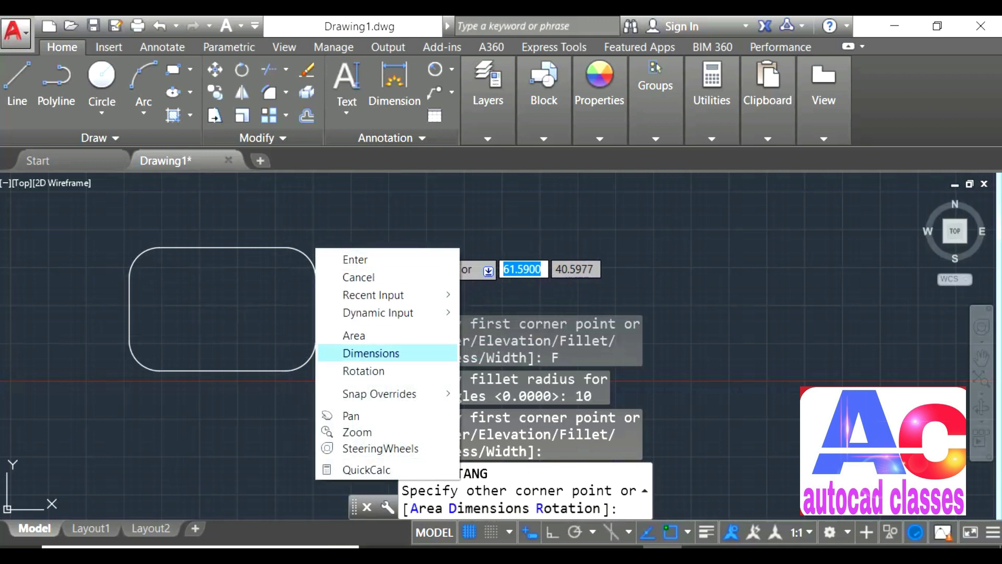
click(369, 353)
text(10)
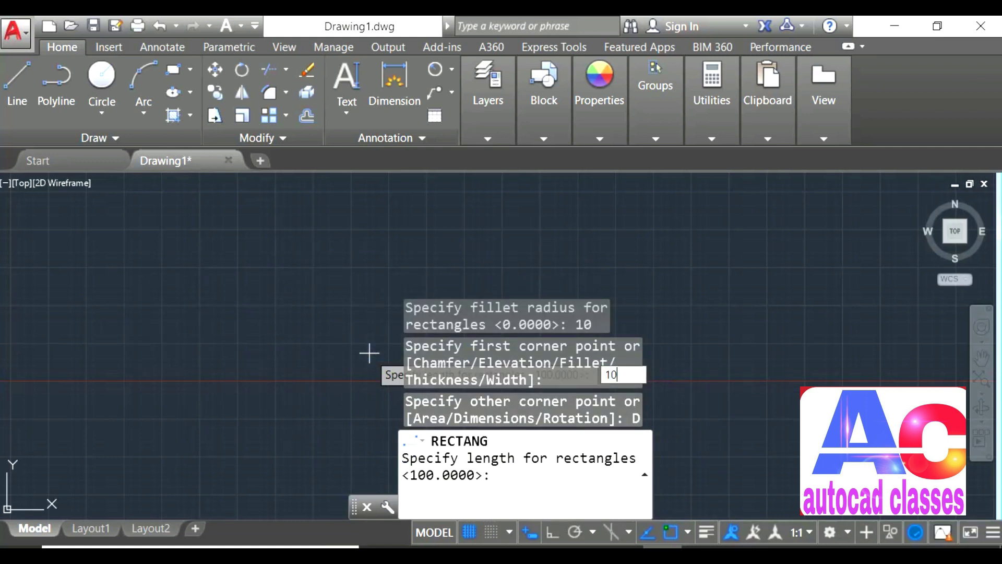
text(0)
key(Return)
text(5)
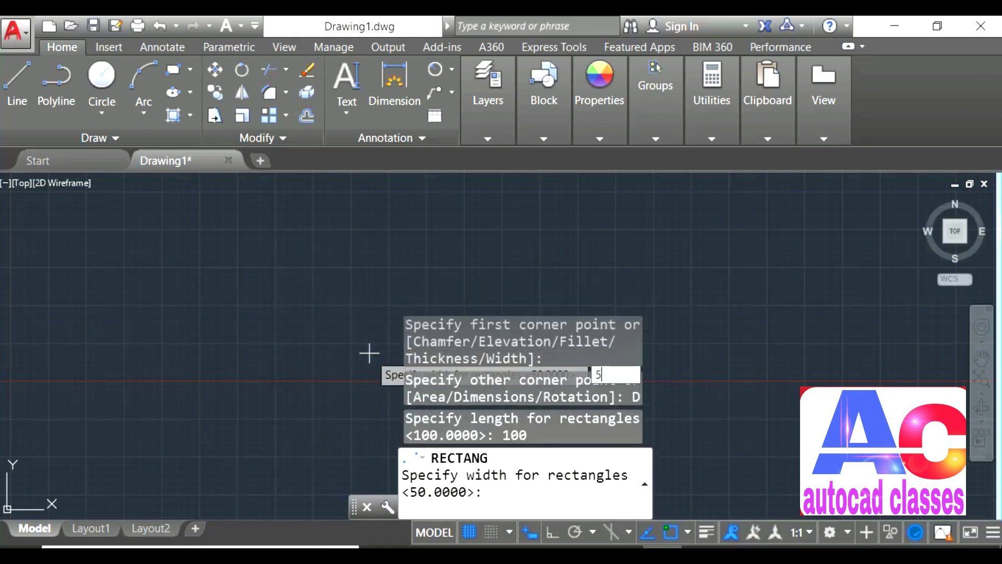
key(Return)
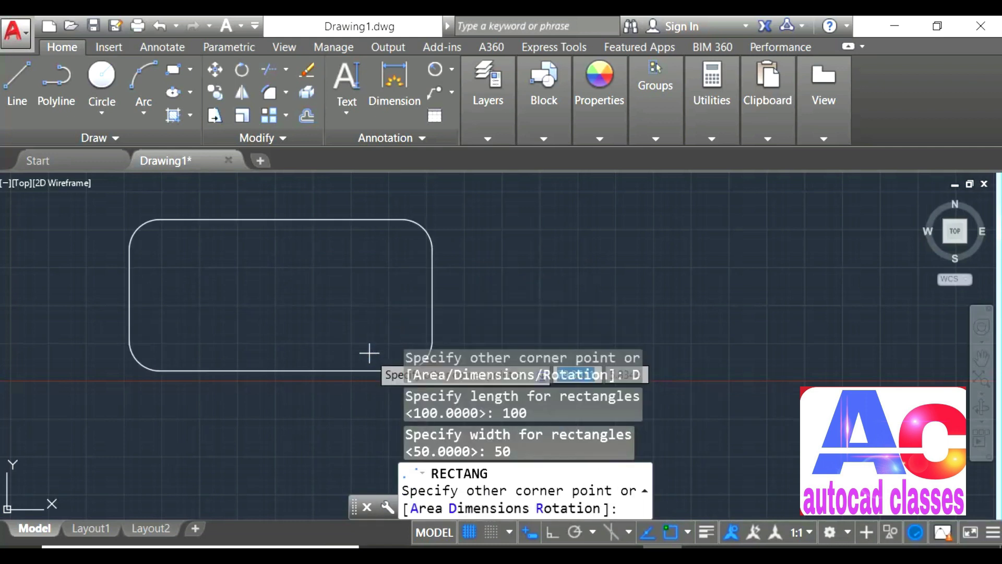
click(356, 309)
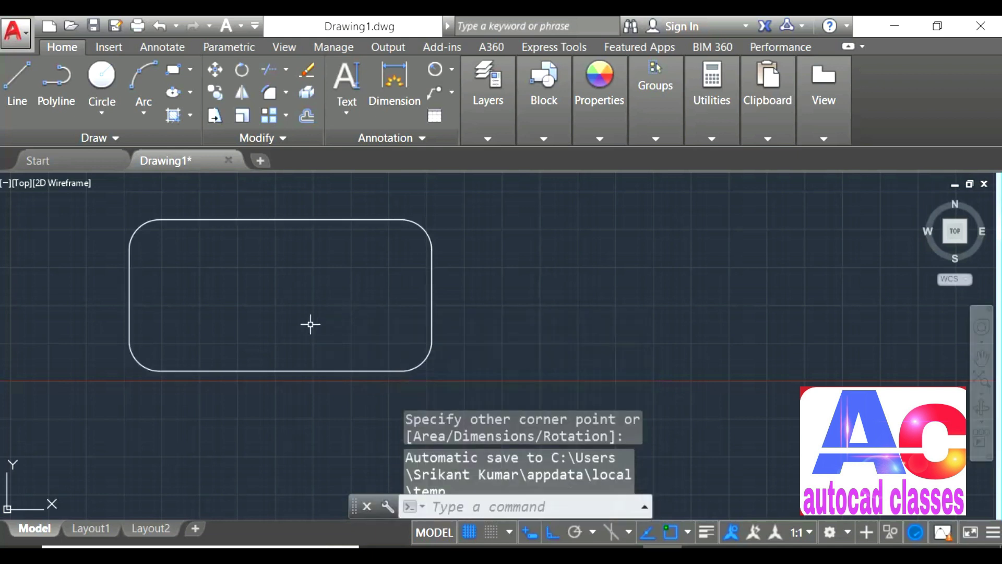
Step: Add a radius dimension to the filleted rectangle's upper-right corner arc, with its text outside the rectangle
scroll(311, 320, down, 2)
scroll(334, 284, up, 2)
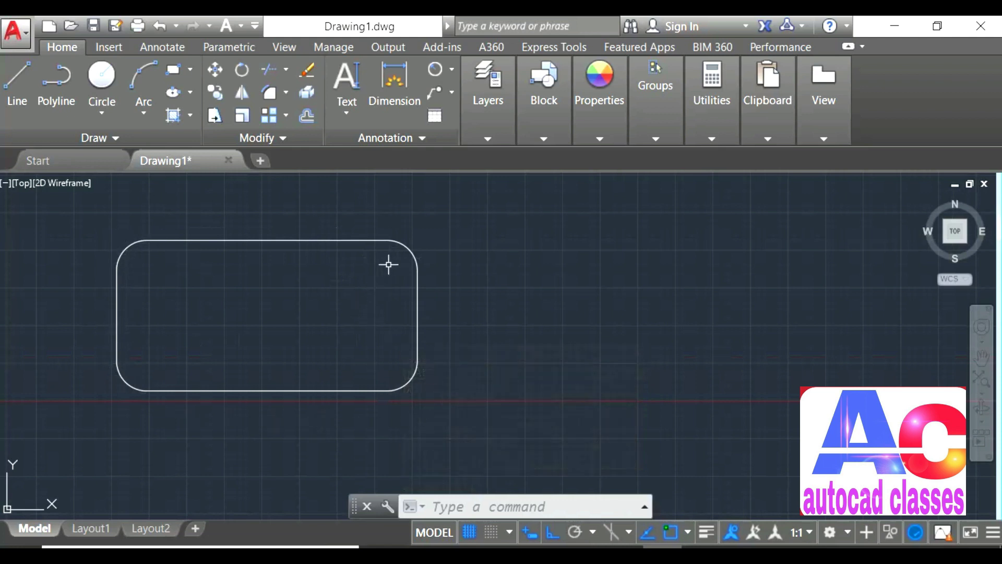
click(488, 86)
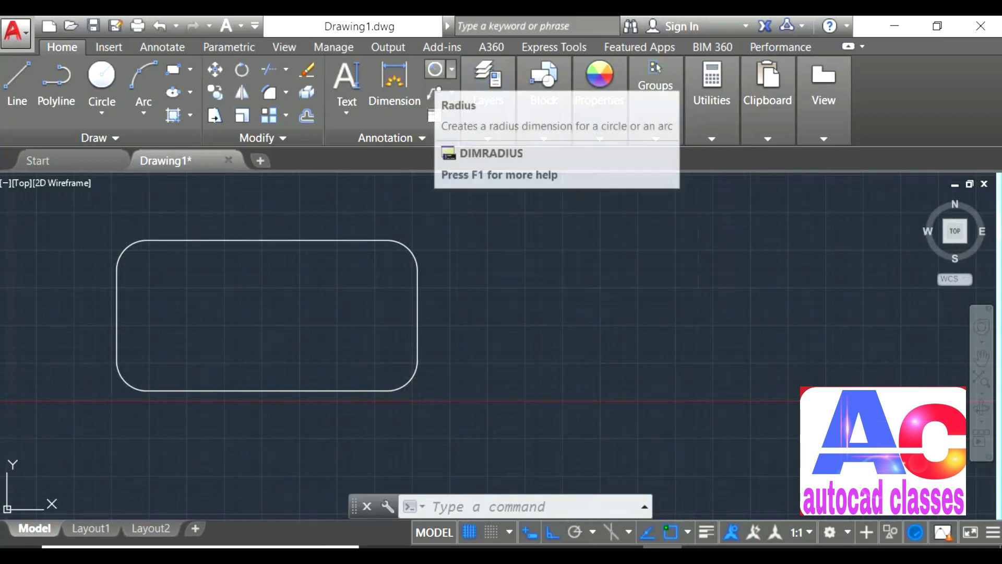
click(435, 69)
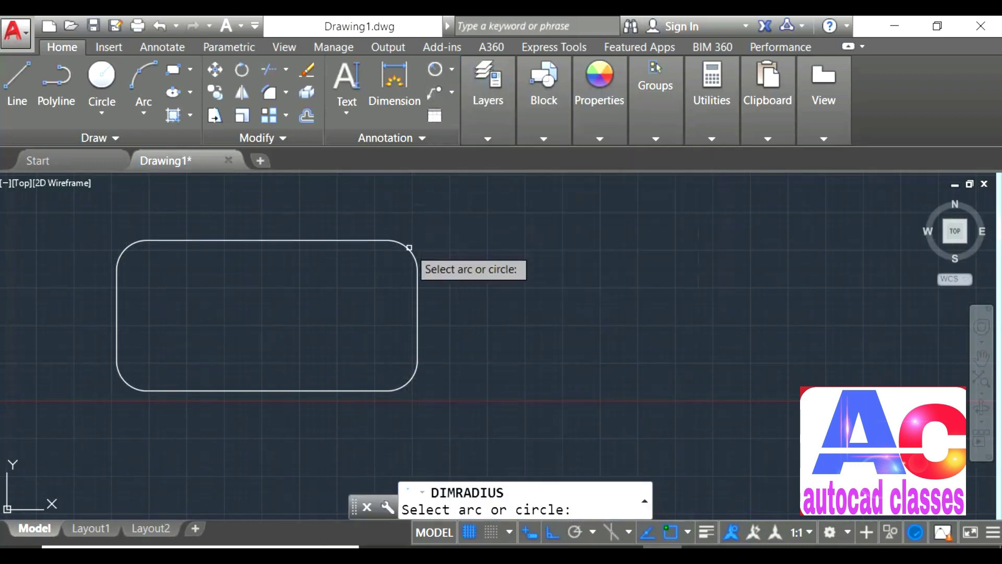
click(409, 248)
click(500, 232)
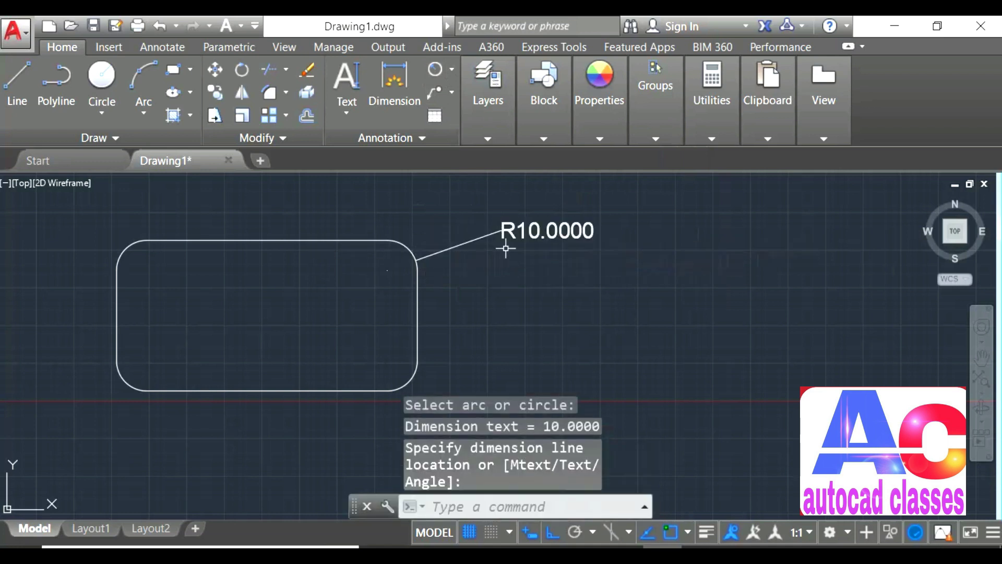
Step: Add a radius dimension to the filleted rectangle's upper-left corner arc, with its text outside the rectangle
double_click(426, 384)
click(435, 69)
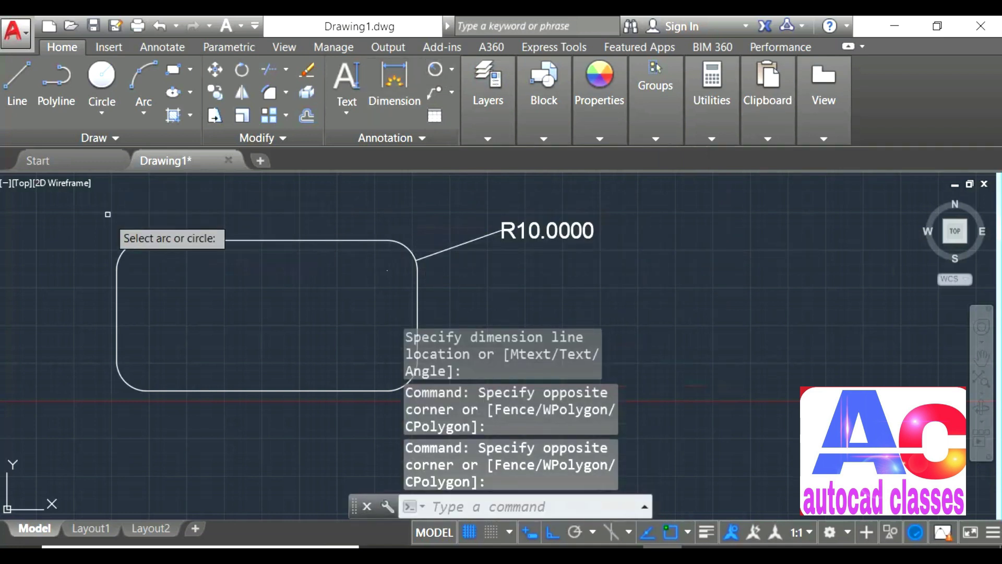
click(123, 251)
click(86, 249)
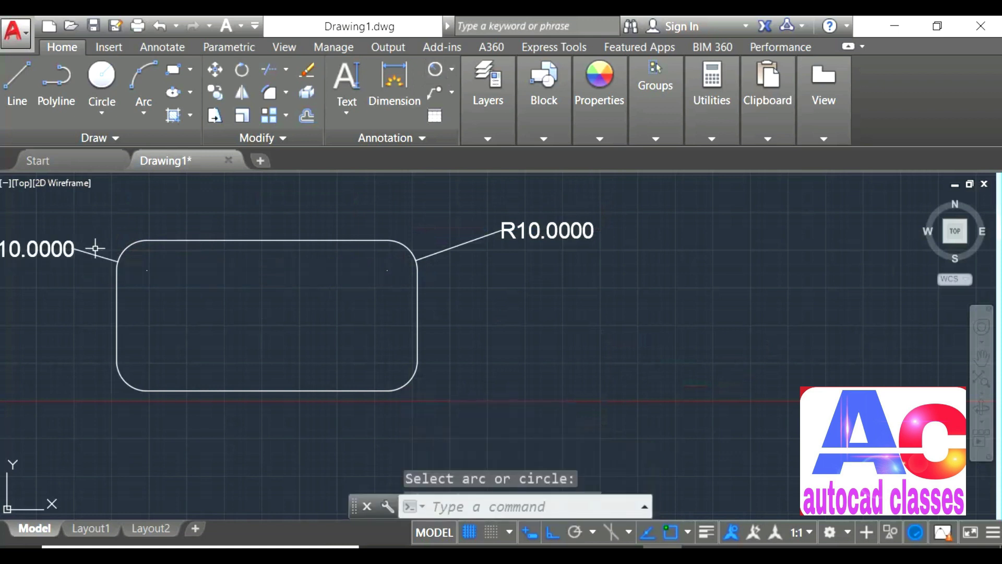
Step: Add a radius dimension to the filleted rectangle's lower-left corner arc, with its text below and outside the rectangle
click(434, 69)
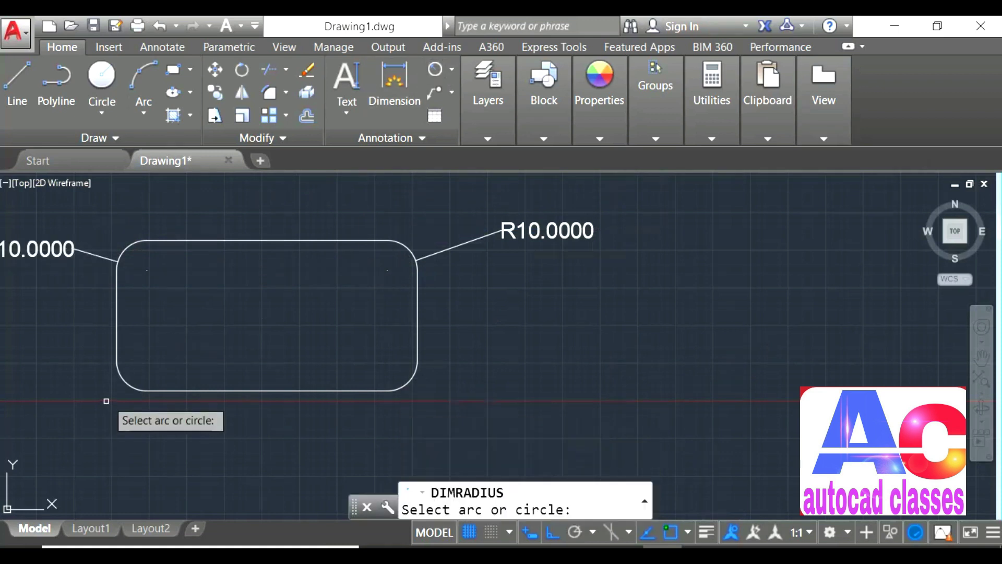
click(125, 384)
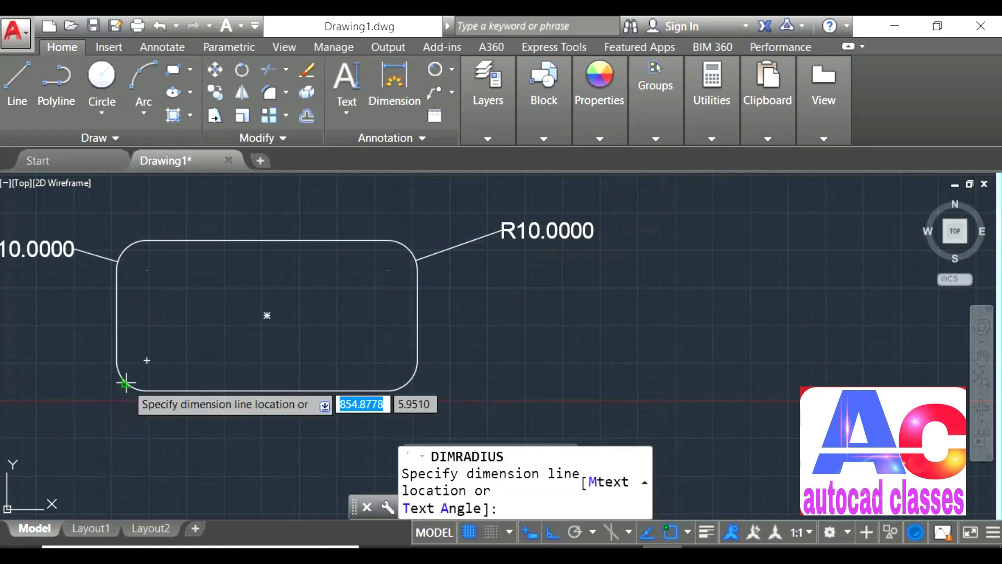
click(125, 417)
Step: Add a radius dimension to the filleted rectangle's lower-right corner arc, with its text outside the rectangle
click(488, 138)
key(Return)
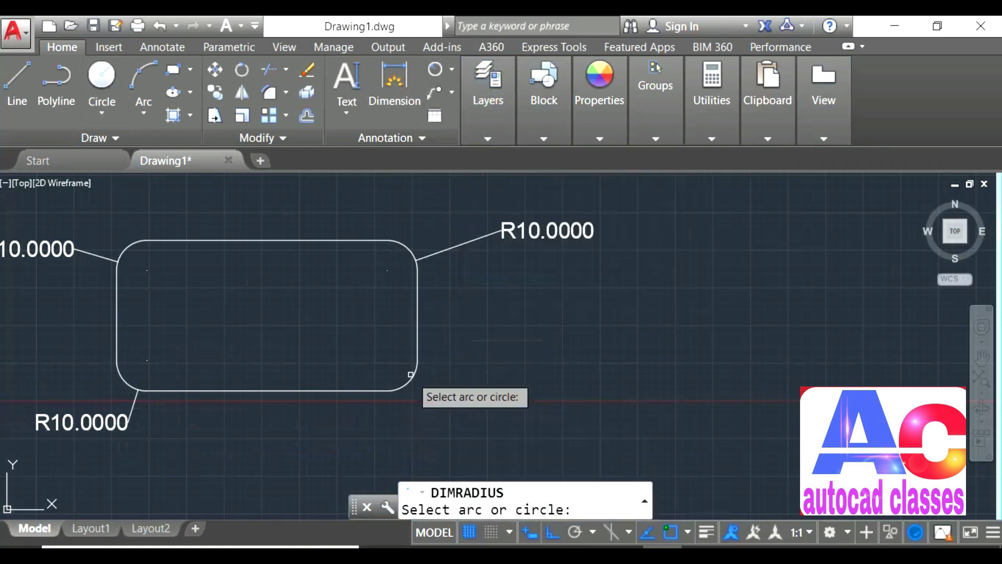
click(414, 373)
click(504, 382)
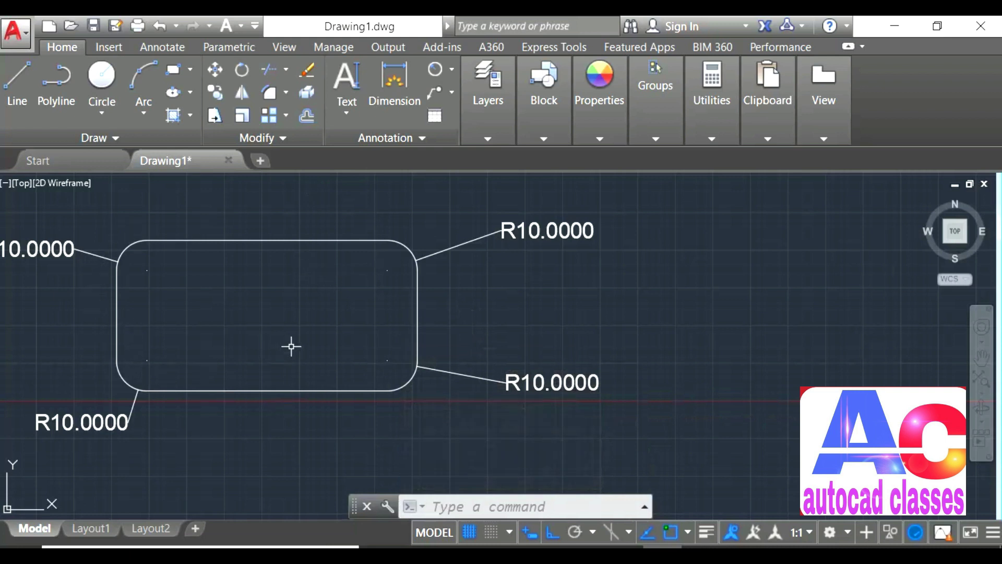
middle_drag(293, 345, 373, 335)
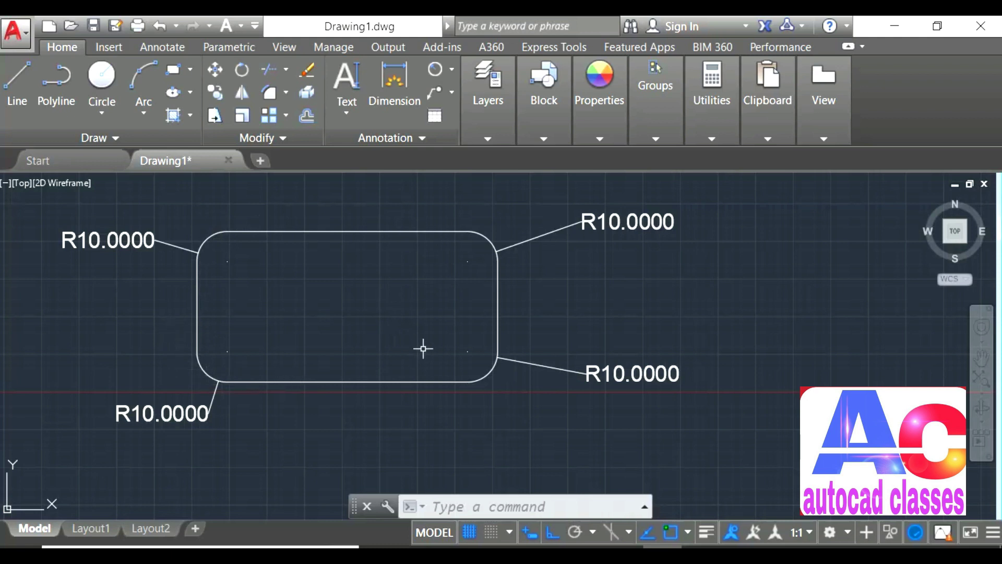
Step: Draw another rectangle by two opposite corners in the empty area beside the dimensioned one, keeping the current fillet setting
scroll(423, 348, down, 2)
middle_drag(434, 340, 153, 324)
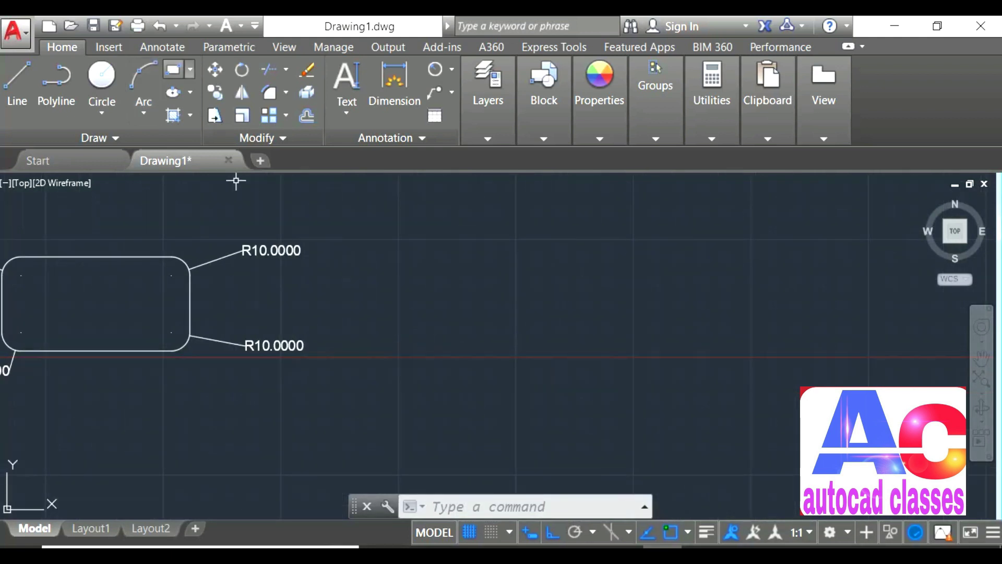
click(174, 69)
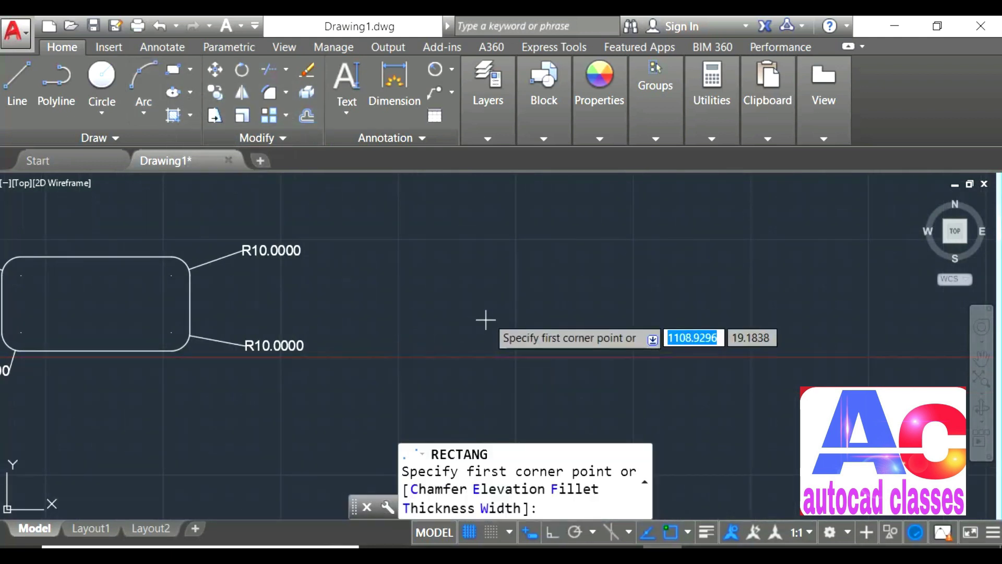
click(432, 282)
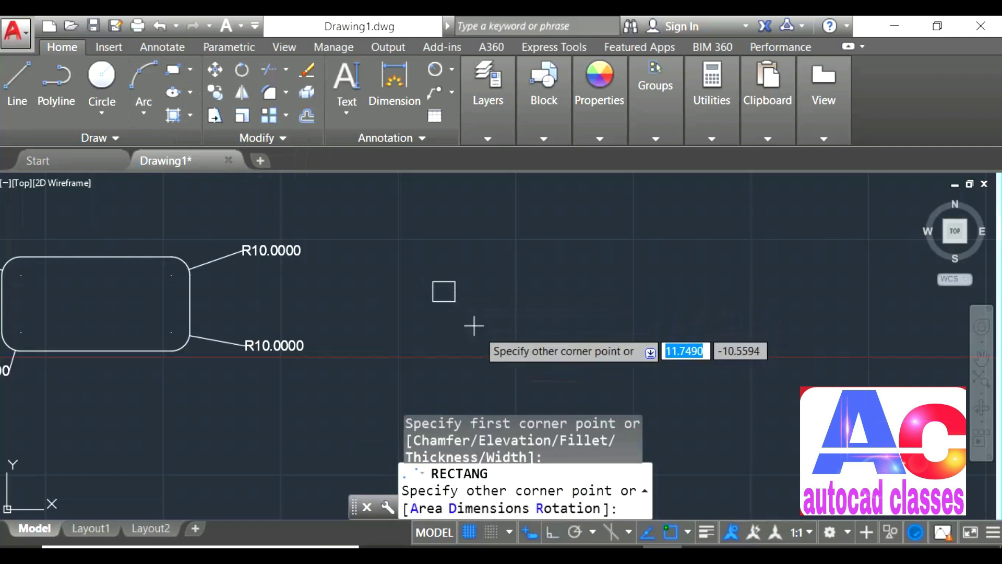
click(737, 395)
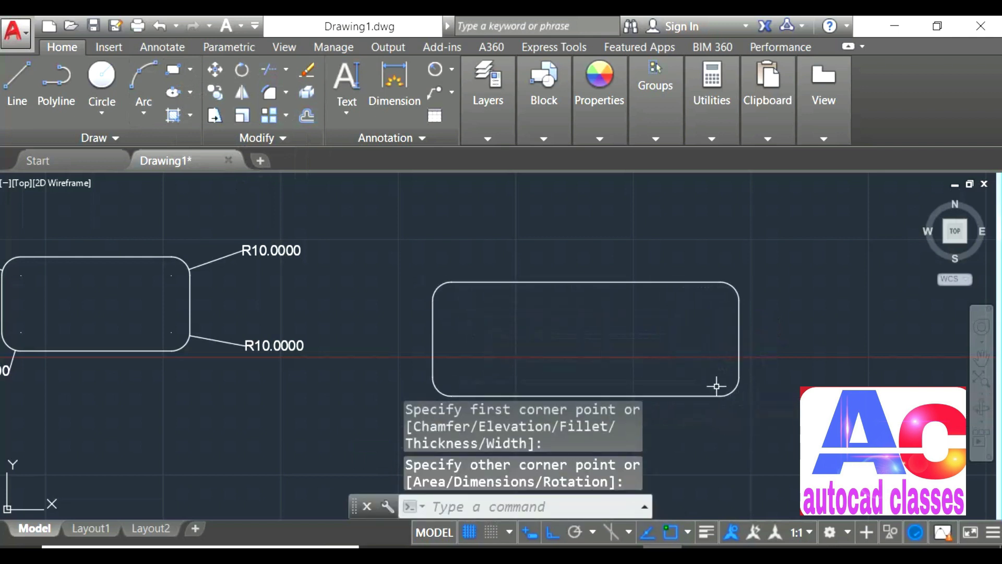
scroll(448, 289, up, 2)
middle_drag(447, 301, 339, 281)
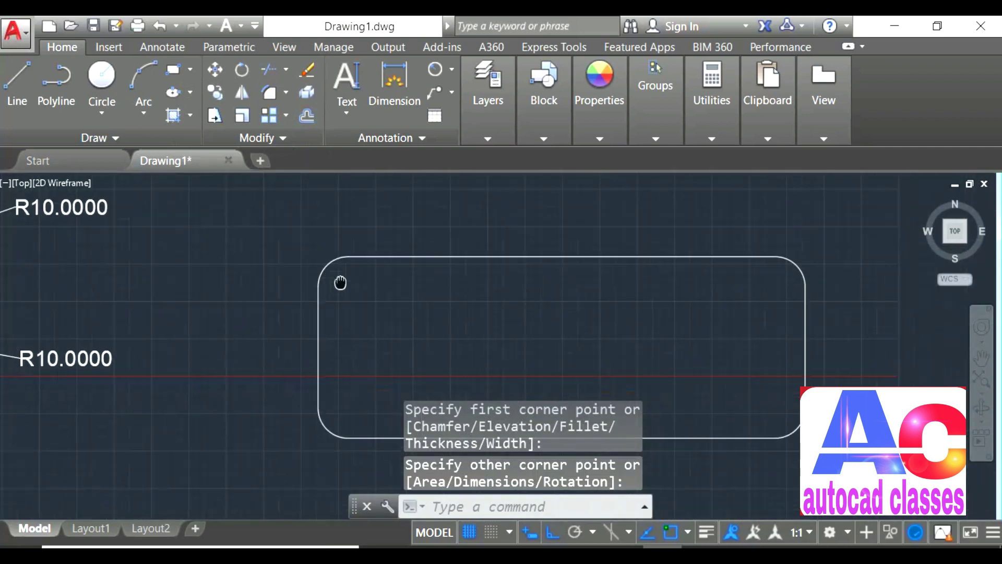
middle_drag(410, 371, 244, 371)
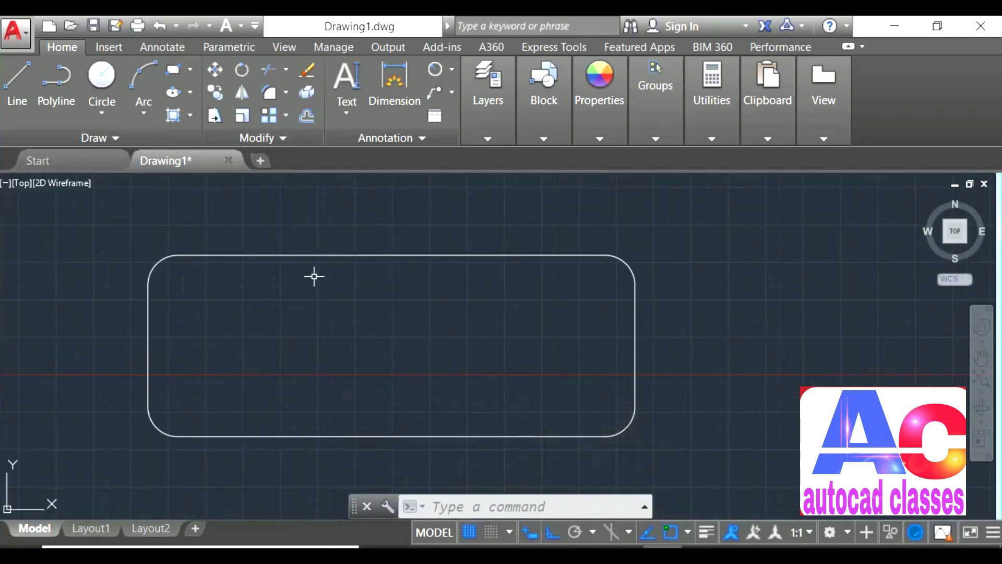
Step: Reset the Rectangle command's fillet radius to 0 with the Fillet option
click(173, 68)
middle_drag(579, 263, 457, 309)
mouse_move(552, 321)
middle_down()
mouse_move(360, 337)
mouse_move(297, 323)
middle_up()
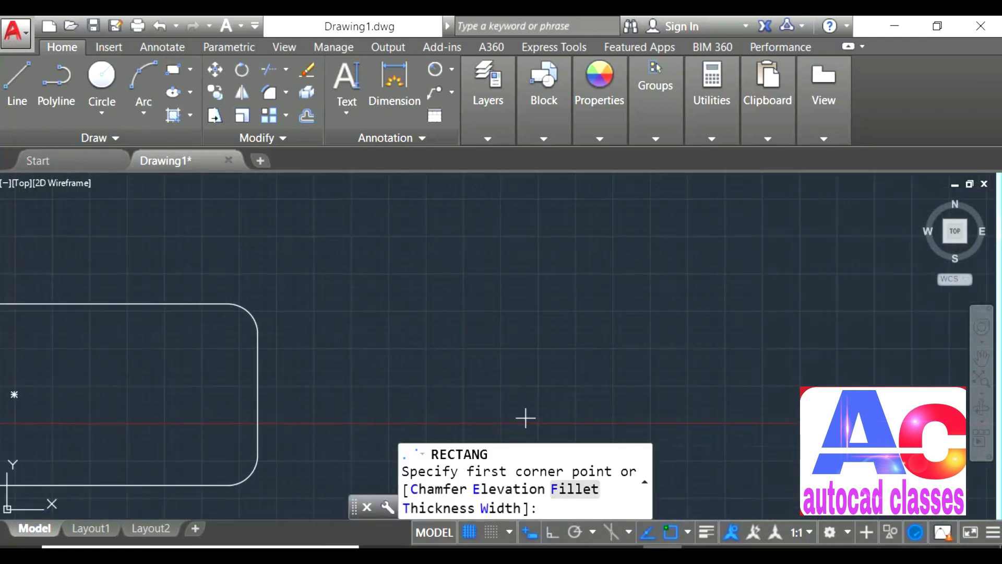
text(F)
key(Return)
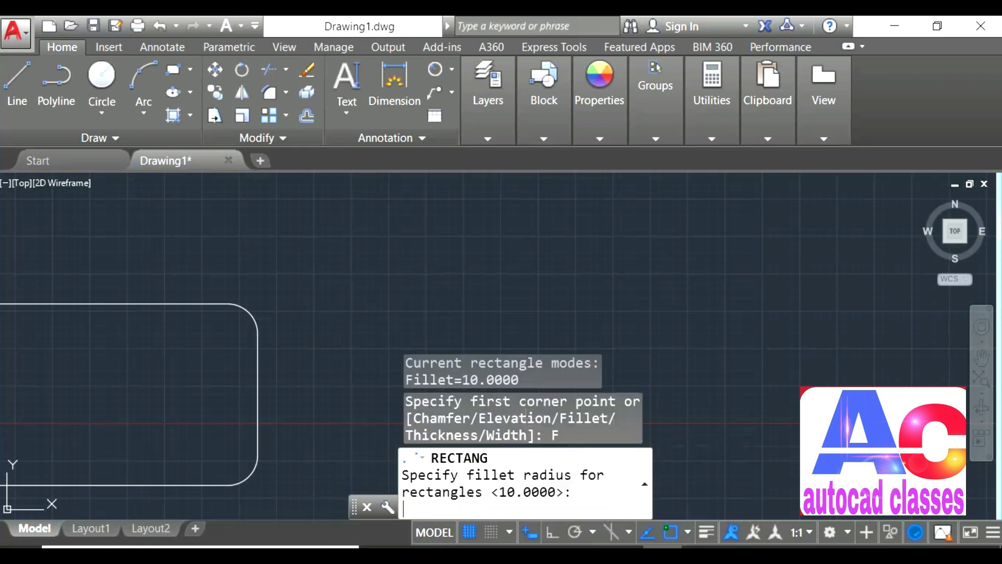
text(0)
key(Return)
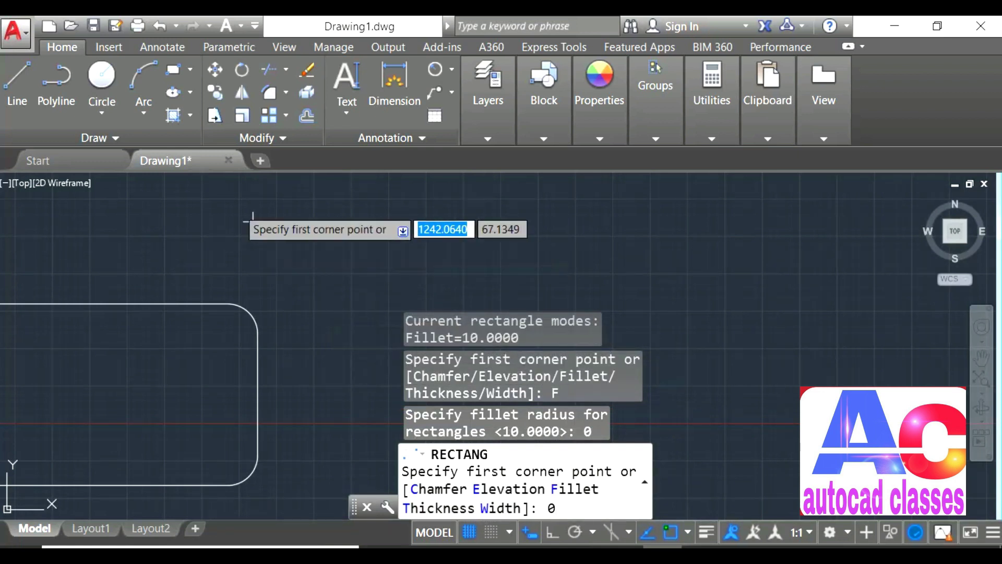
Step: Draw a sharp-cornered rectangle by two opposite corners in the empty area beside the last filleted rectangle
click(173, 69)
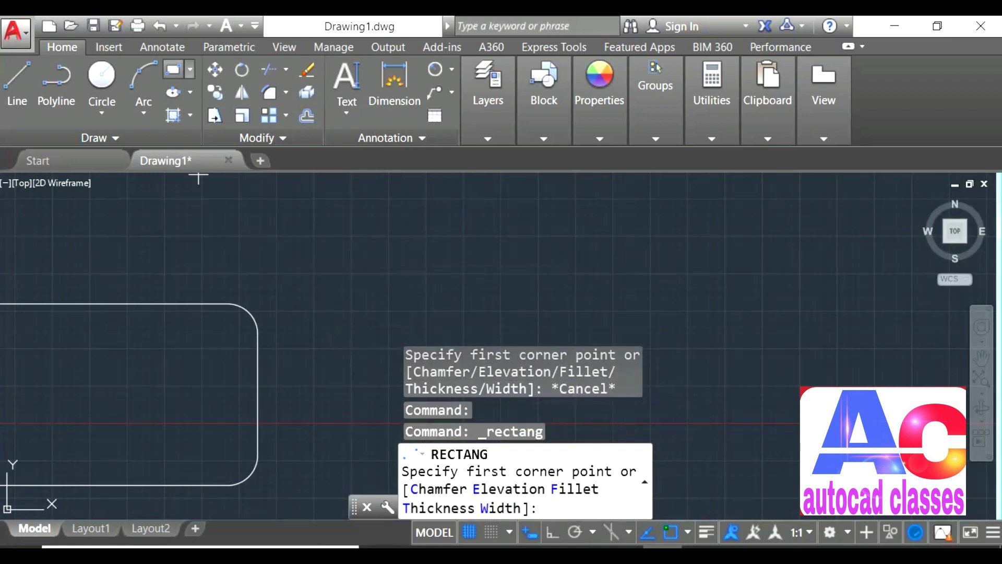
key(Escape)
click(174, 69)
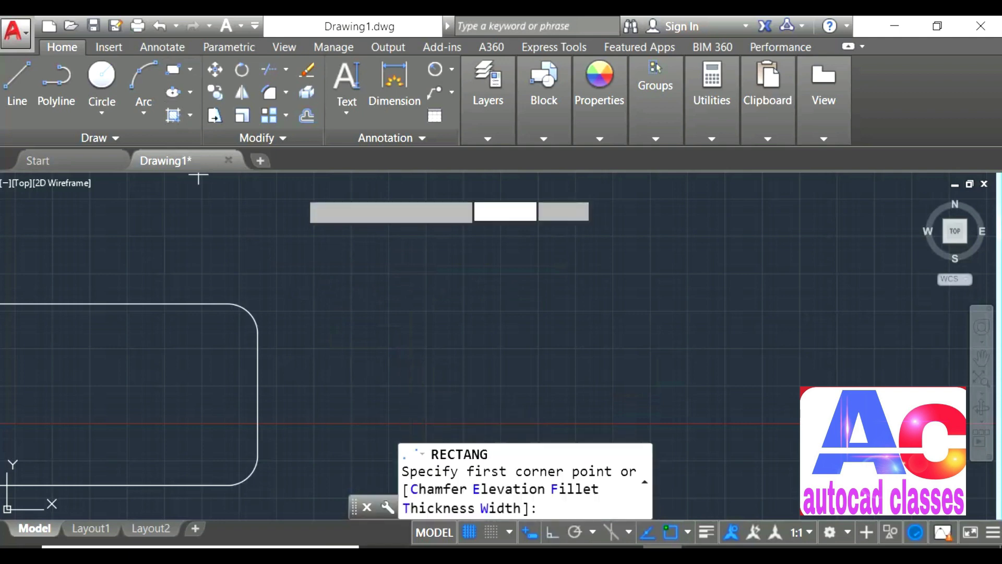
click(422, 278)
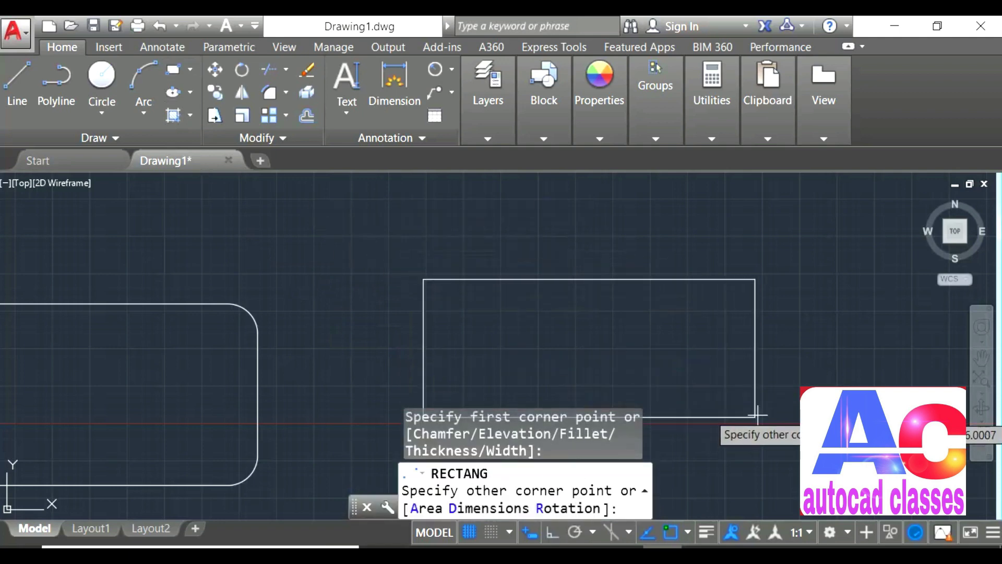
click(763, 386)
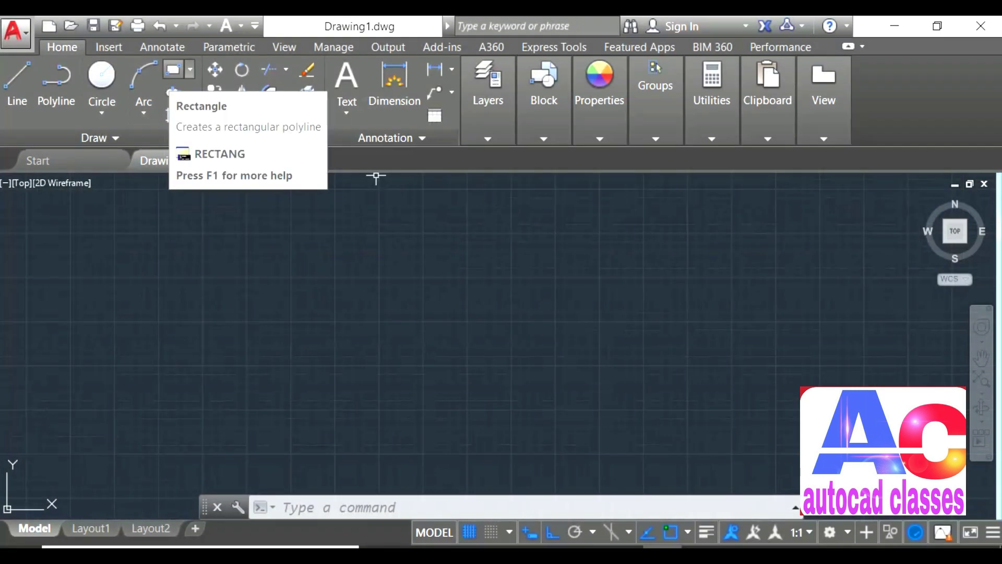
Step: Start a new rectangle and set its elevation to 100 with the Elevation option
click(174, 69)
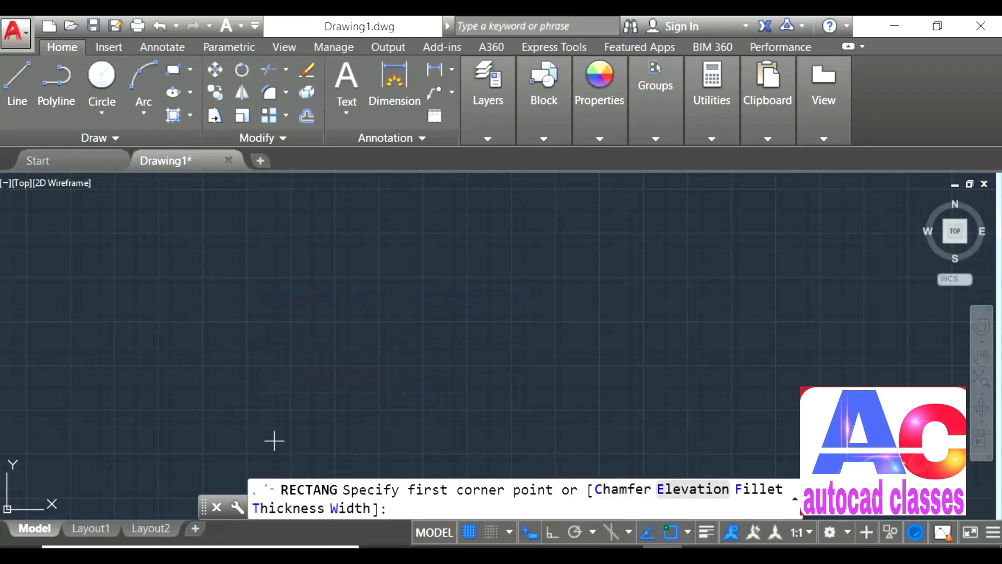
text(E)
key(Return)
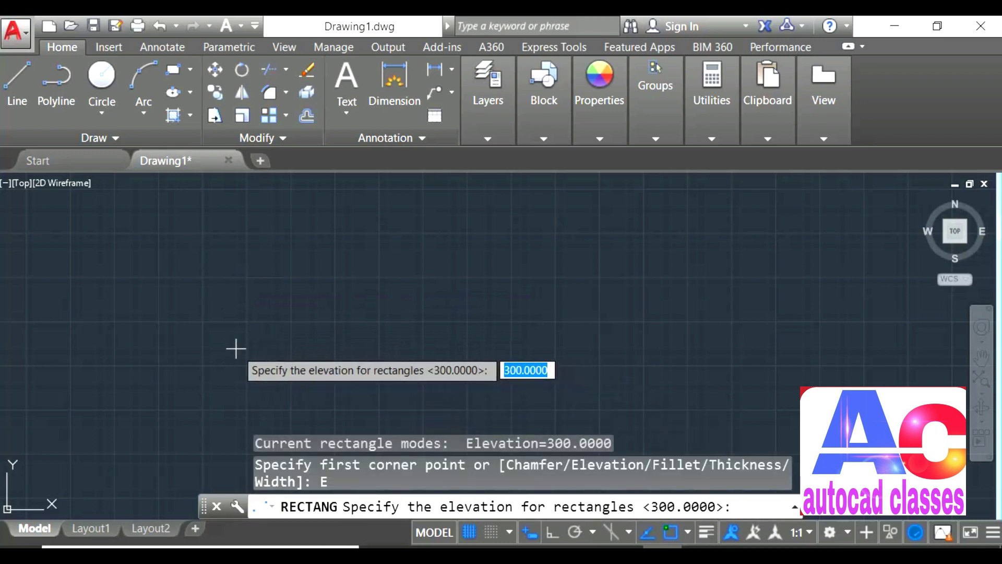
text(100)
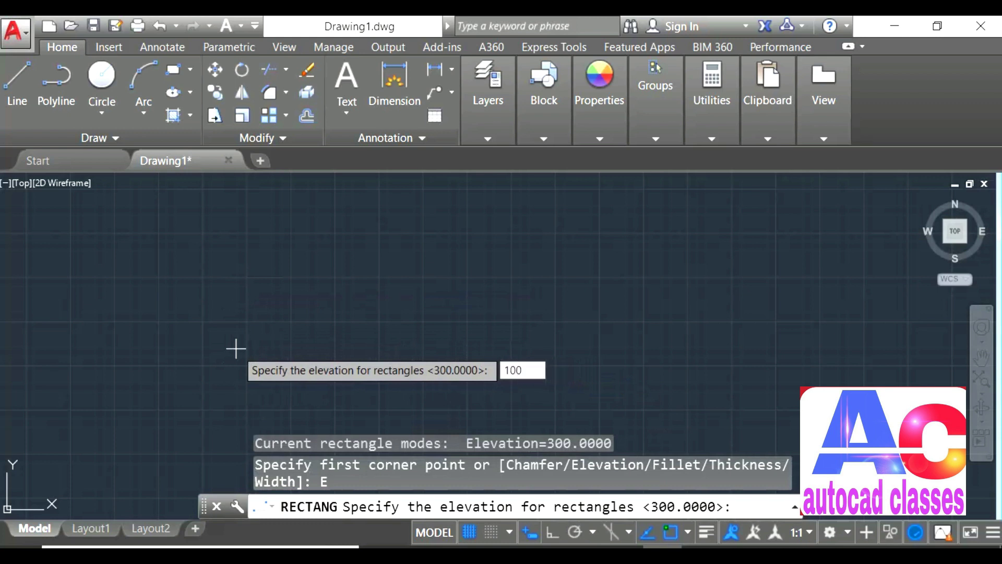
key(Return)
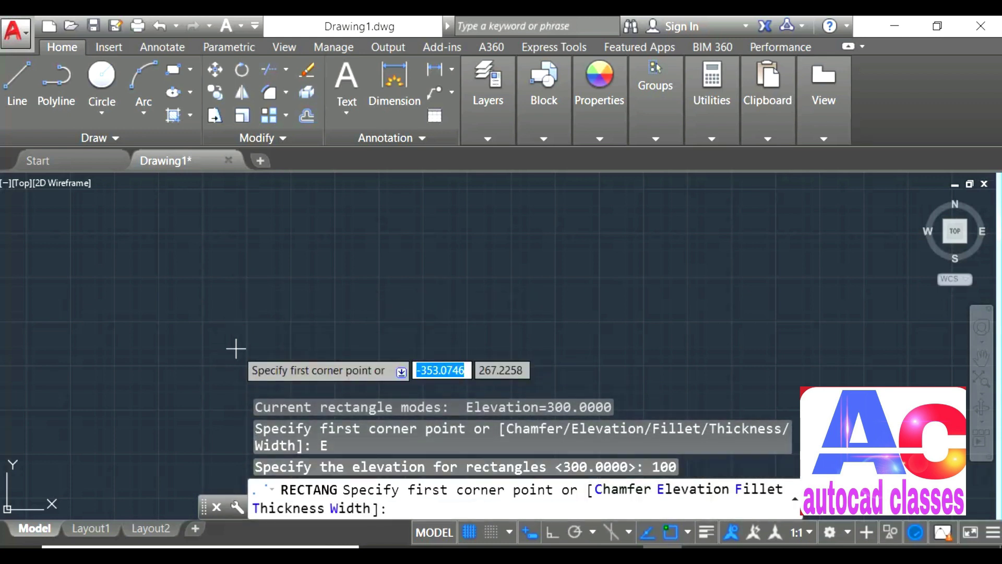
Step: Place the elevated rectangle in the empty area with a length of 100 and a width of 50, using the Dimensions option
click(164, 342)
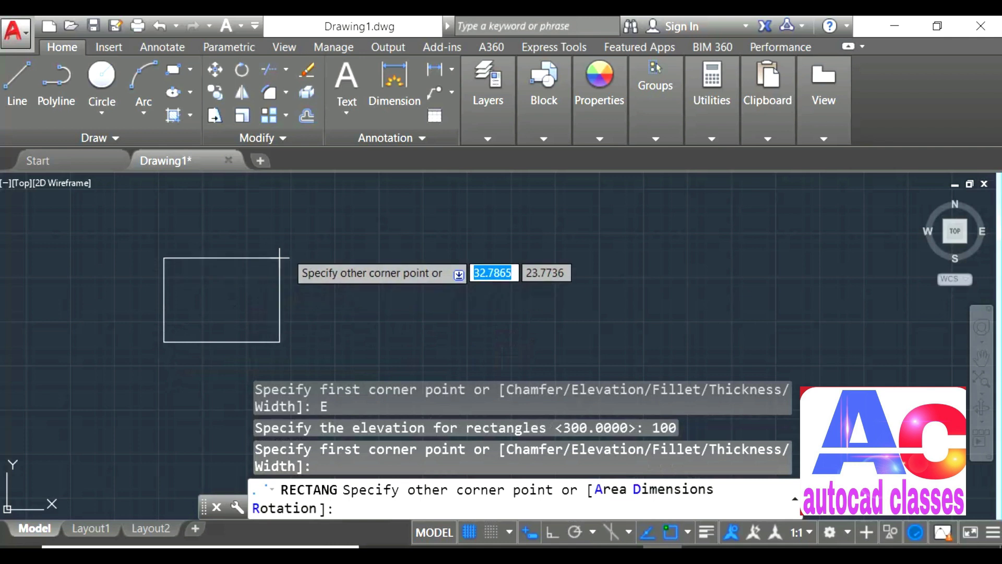
right_click(334, 222)
click(390, 327)
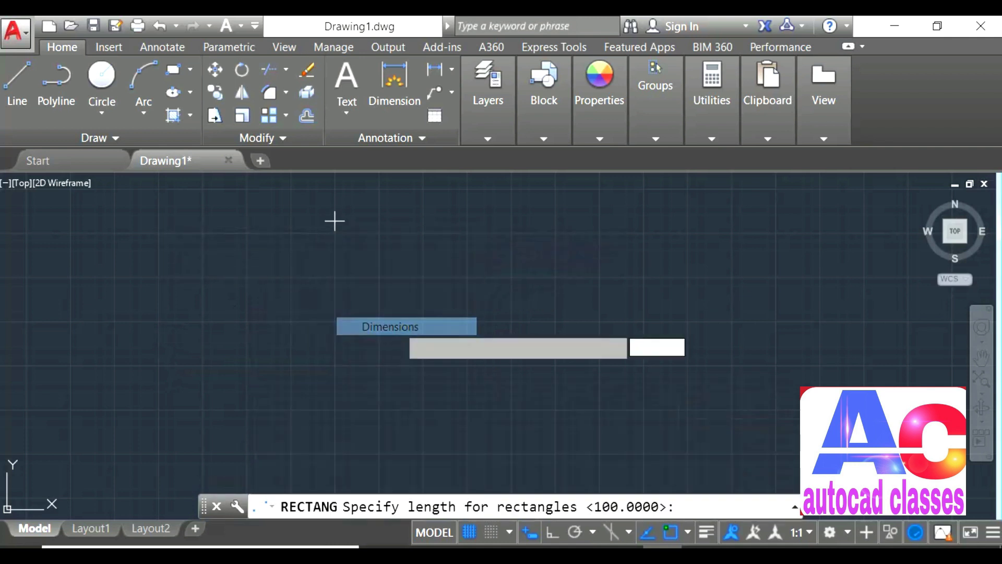
text(100)
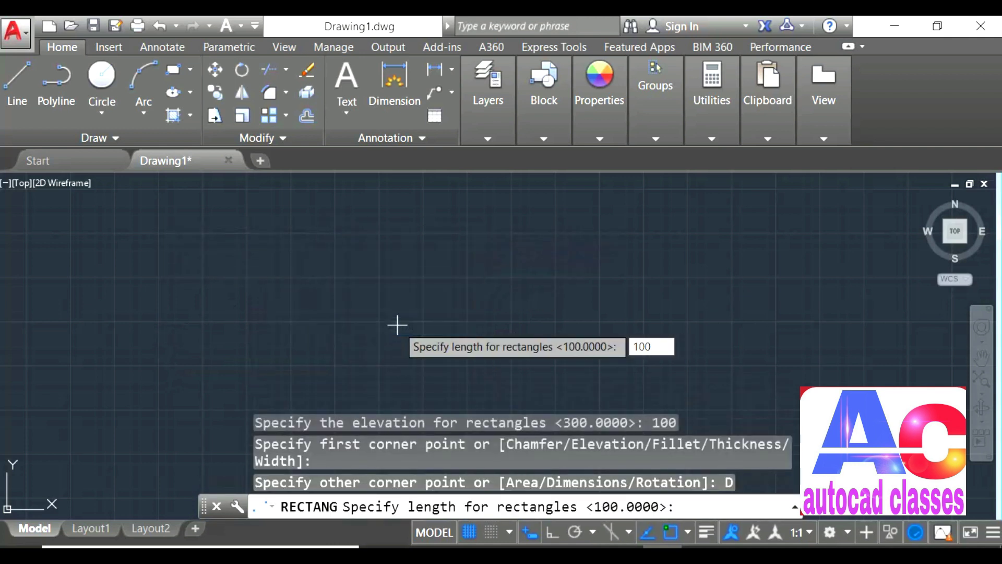
key(Return)
text(50)
key(Return)
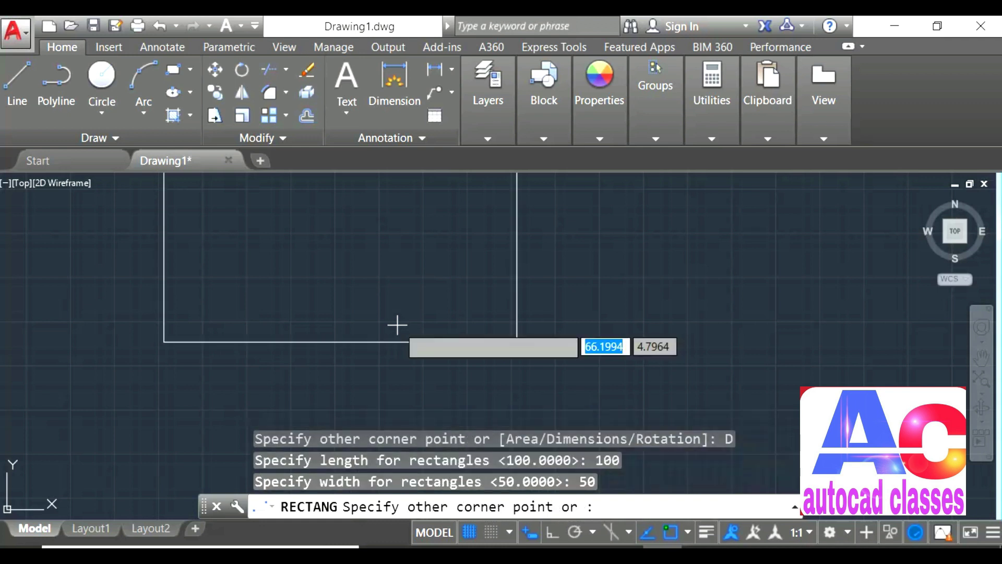
click(416, 311)
scroll(419, 308, down, 3)
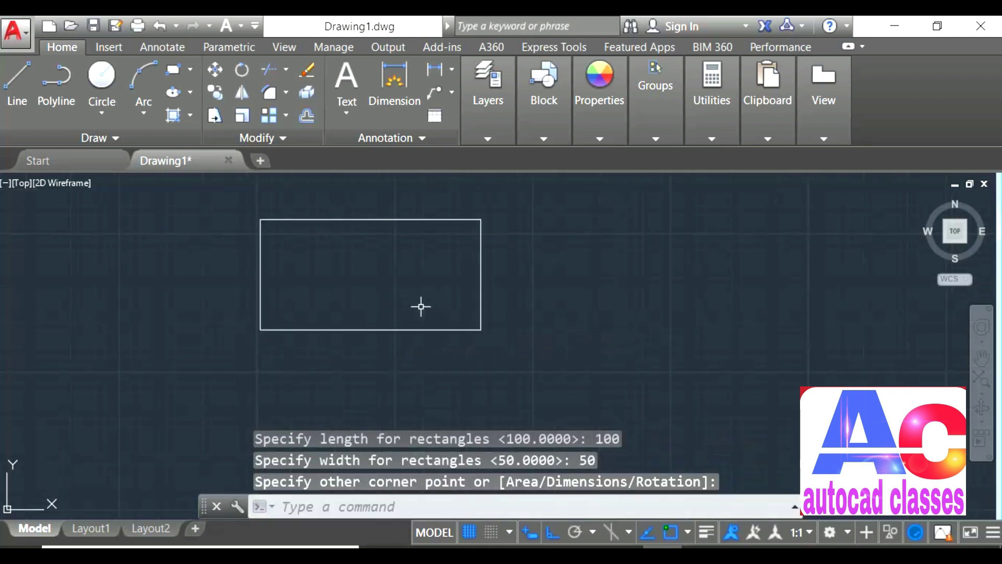
mouse_move(423, 299)
middle_down()
mouse_move(392, 376)
mouse_move(449, 327)
middle_up()
scroll(402, 355, up, 2)
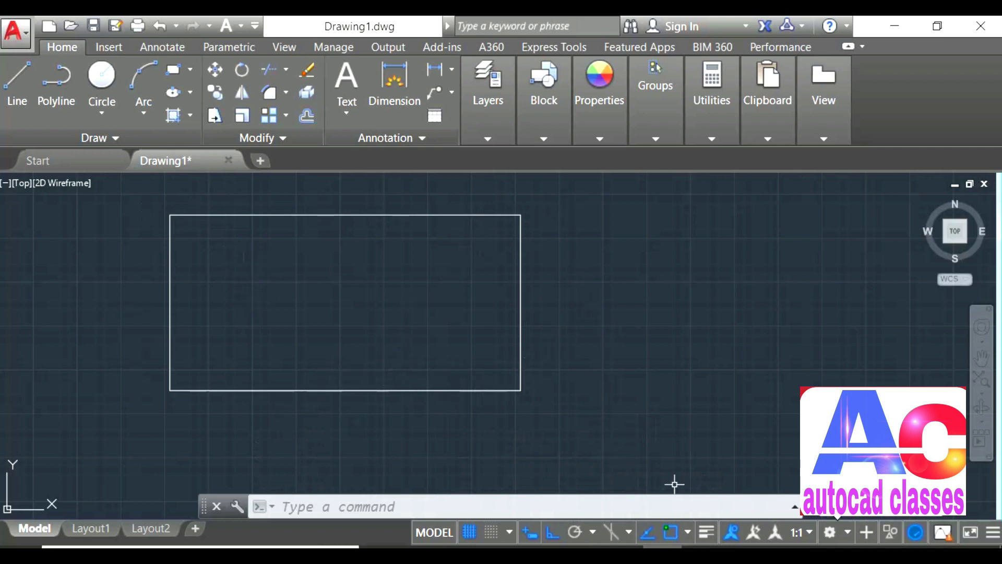
Step: Switch to the 3D Modeling workspace and display the elevated rectangle in the SE Isometric view
click(829, 532)
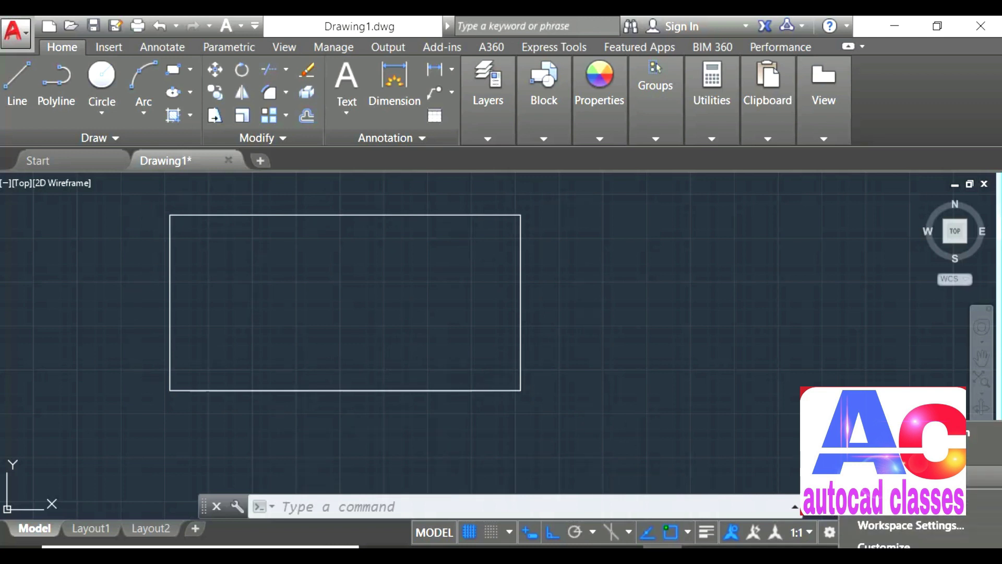
click(887, 476)
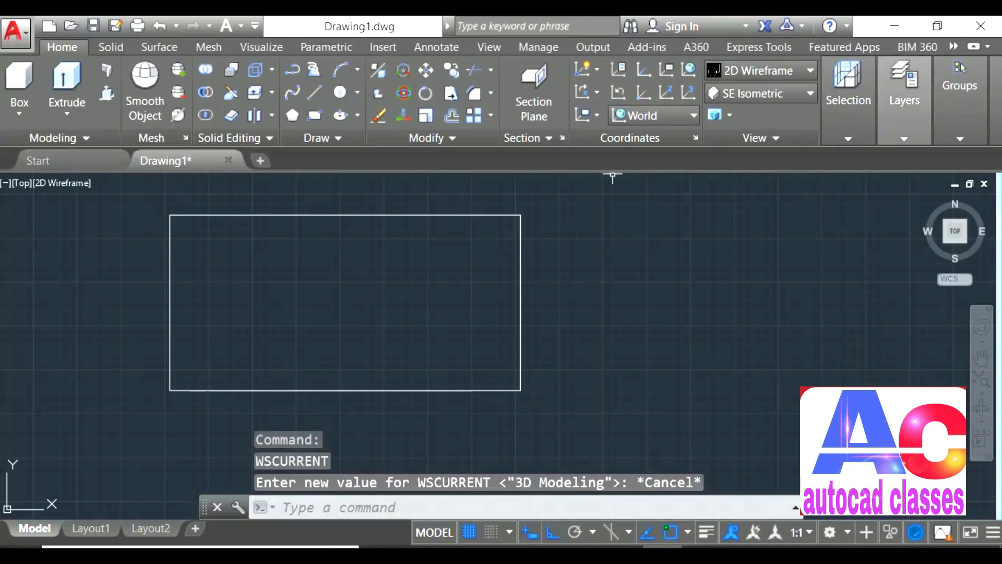
mouse_move(904, 100)
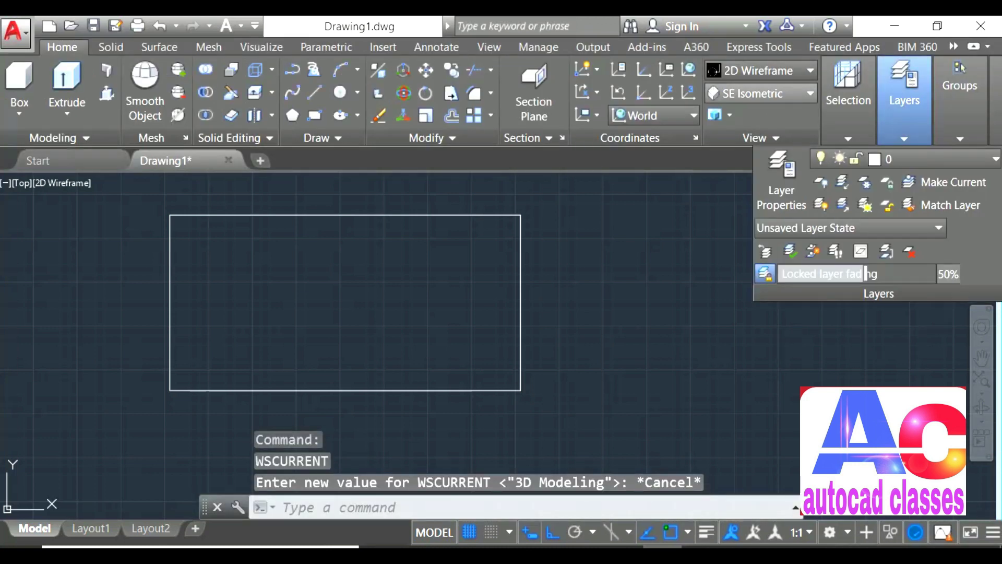
click(767, 94)
click(757, 242)
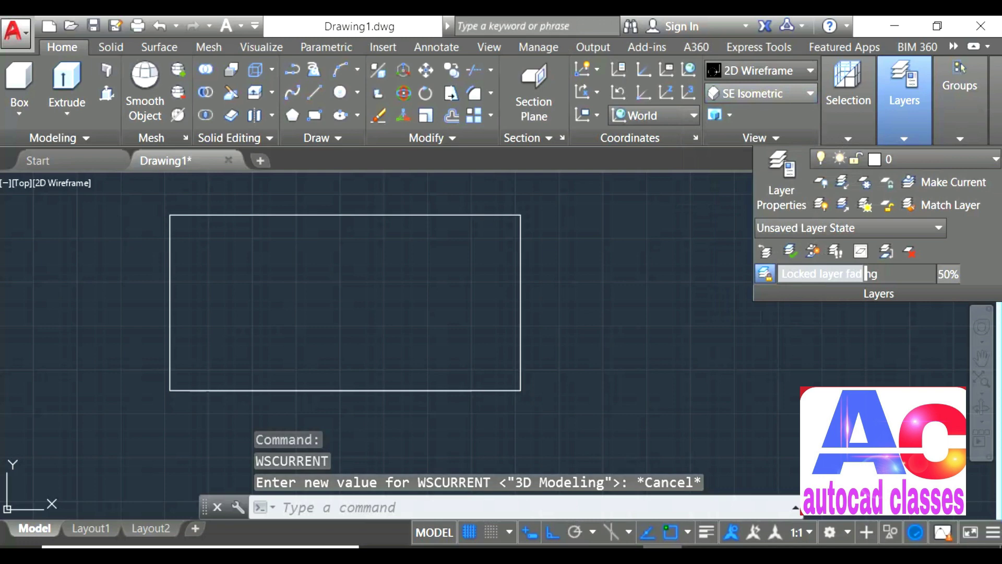
click(760, 94)
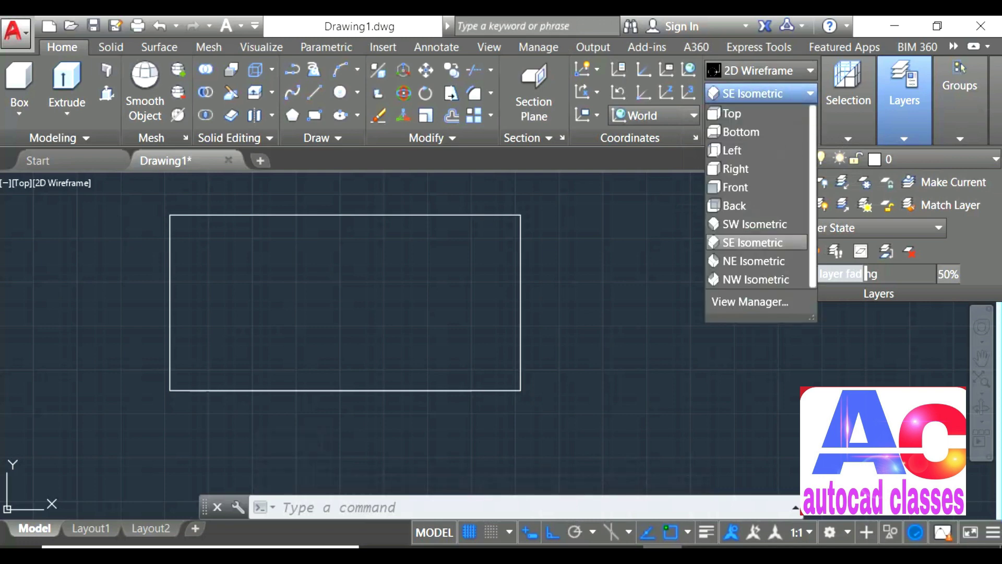
click(757, 242)
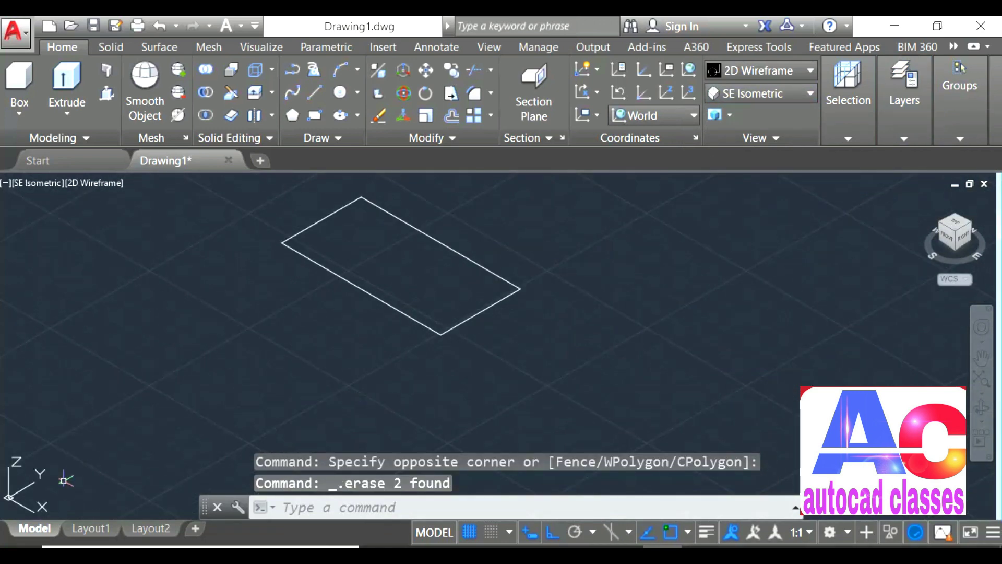
scroll(112, 456, up, 3)
scroll(111, 457, down, 3)
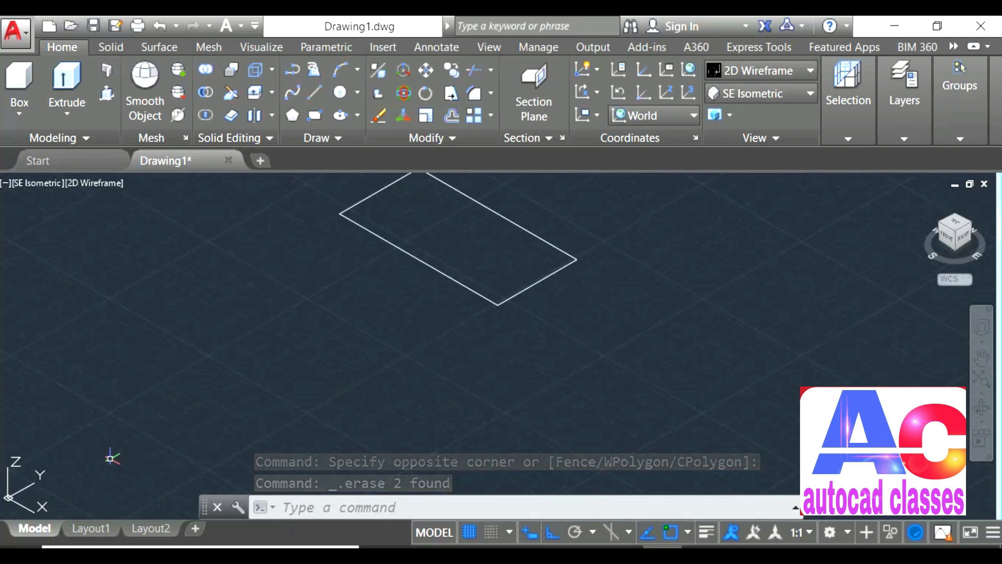
middle_drag(91, 465, 143, 431)
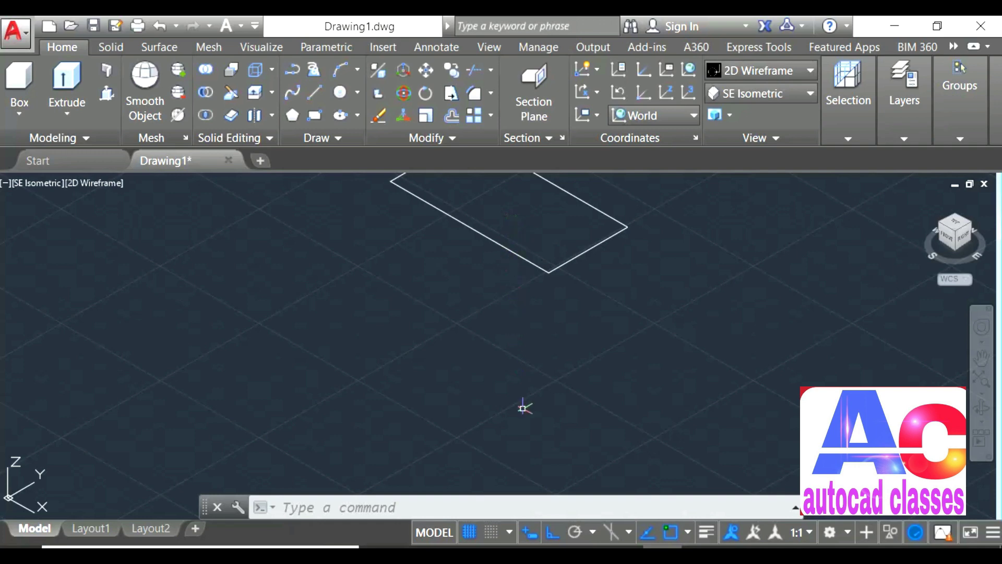
scroll(510, 291, down, 1)
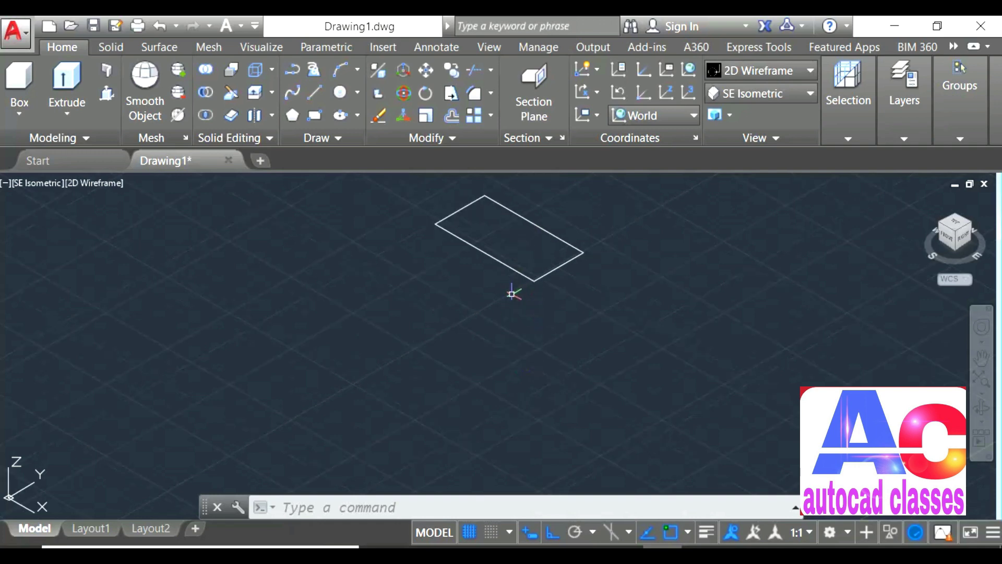
scroll(496, 260, down, 1)
middle_drag(497, 261, 443, 309)
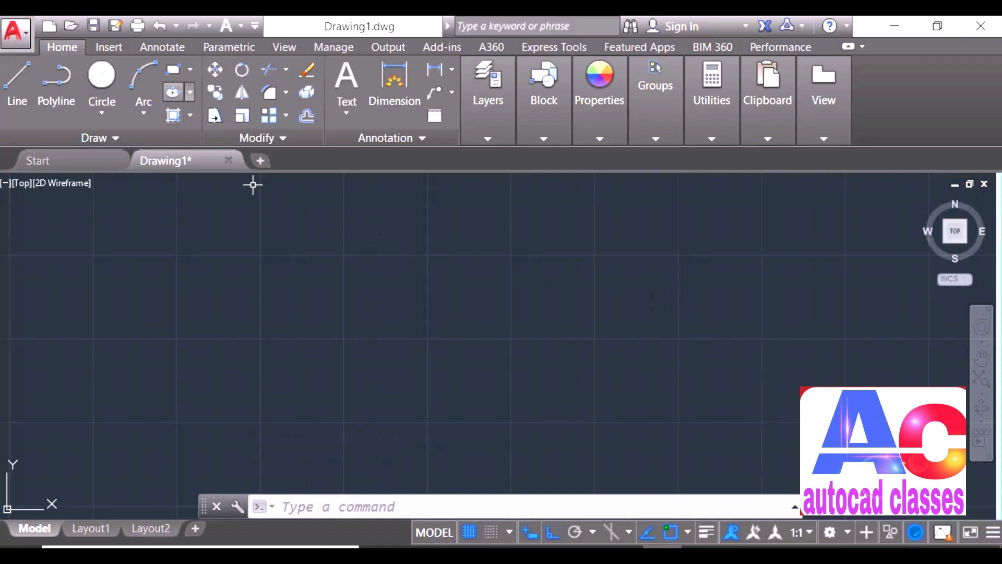
Step: Start a new rectangle and set its thickness to 10 with the Thickness option
text(rec)
key(Return)
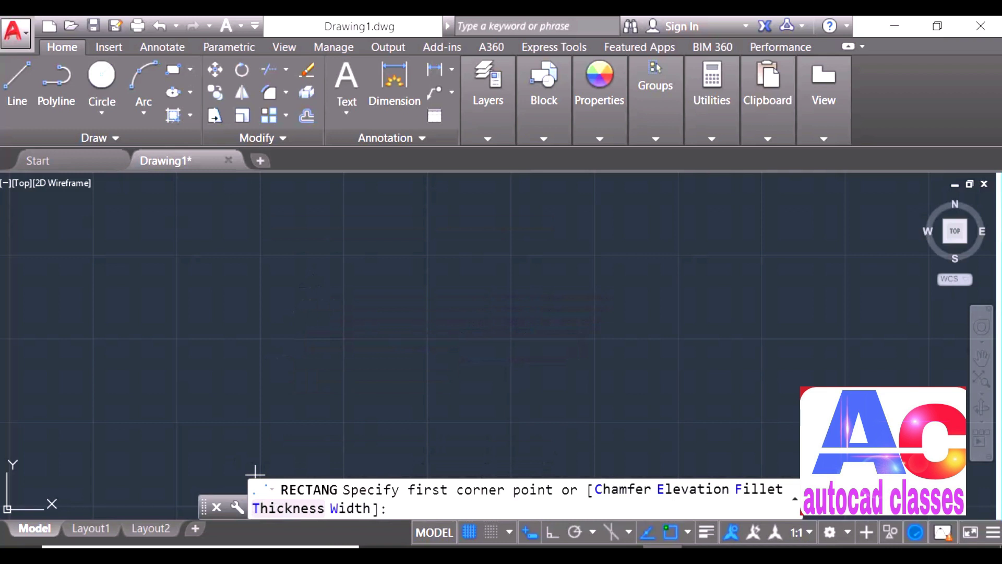
click(276, 507)
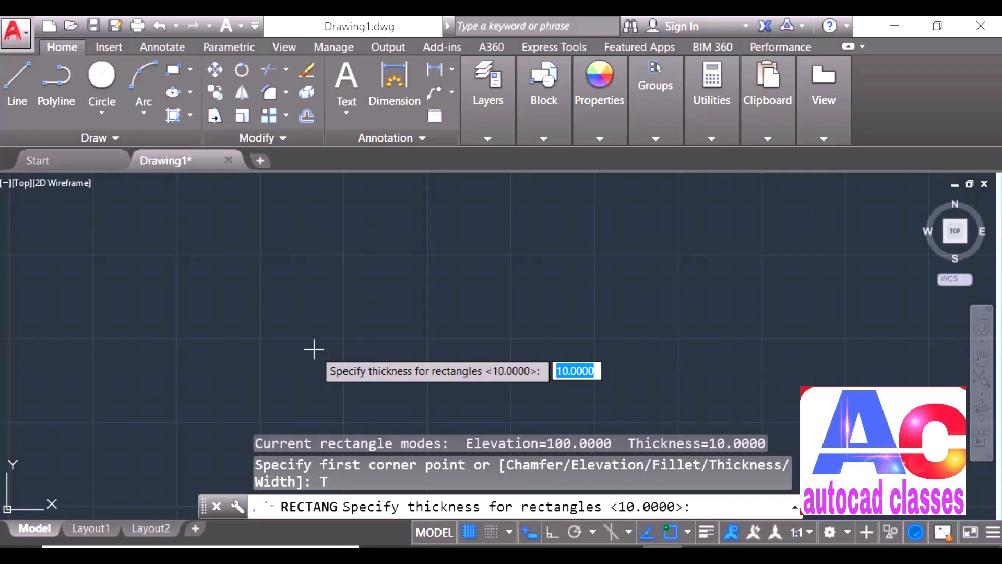
text(10)
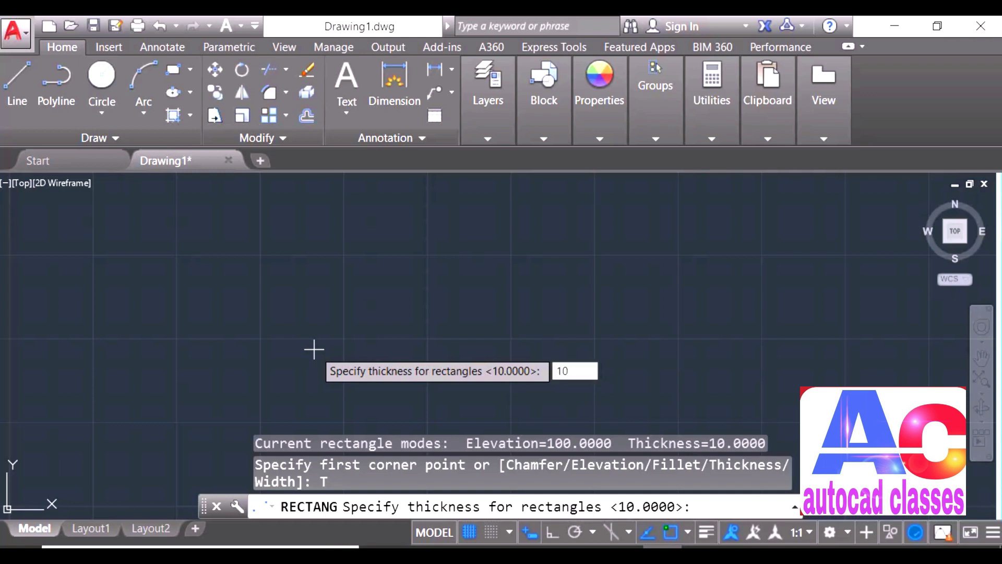
key(Return)
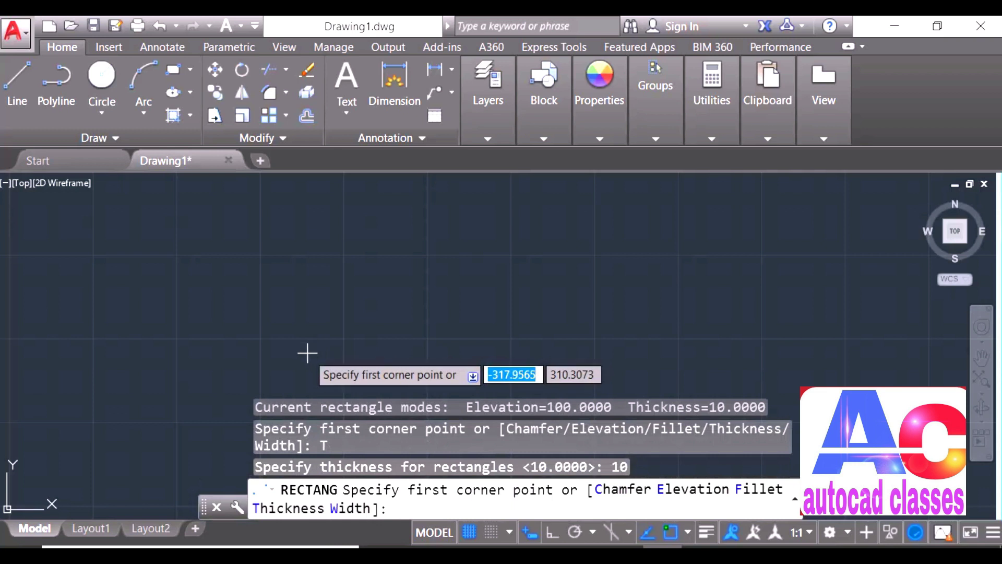
Step: Place the thick rectangle in the empty drawing area with a length of 100 and a width of 50, using the Dimensions option
click(203, 353)
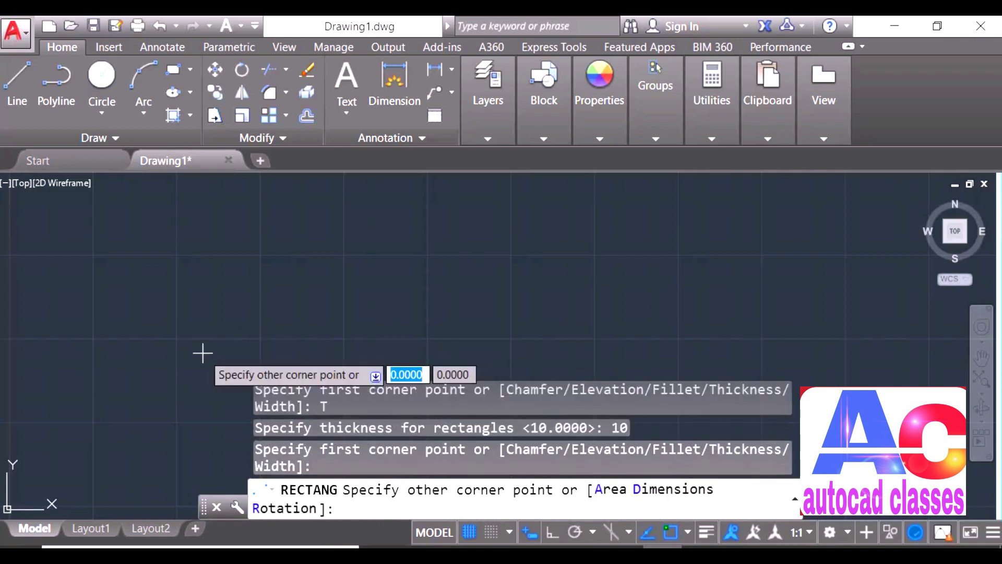
right_click(421, 201)
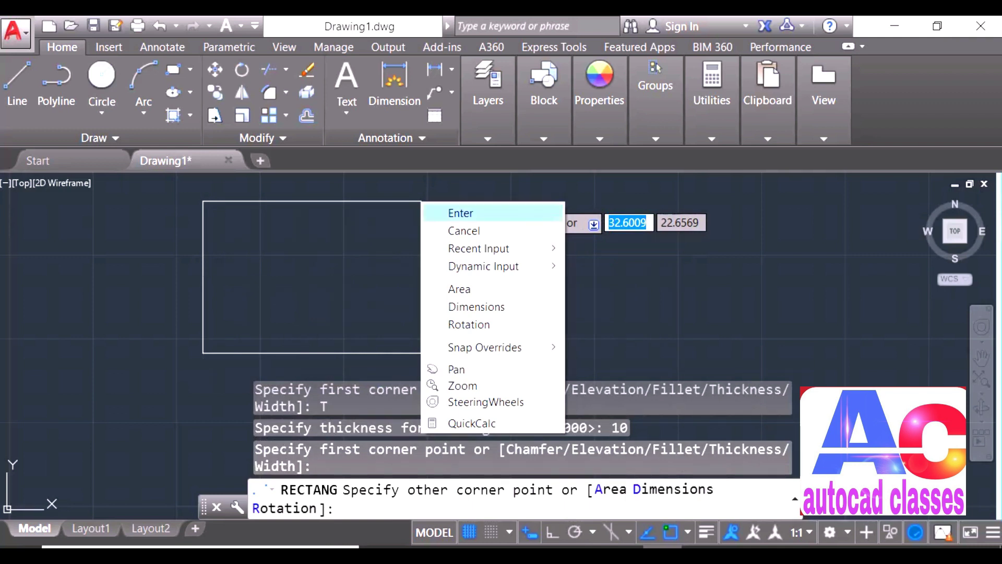
click(463, 307)
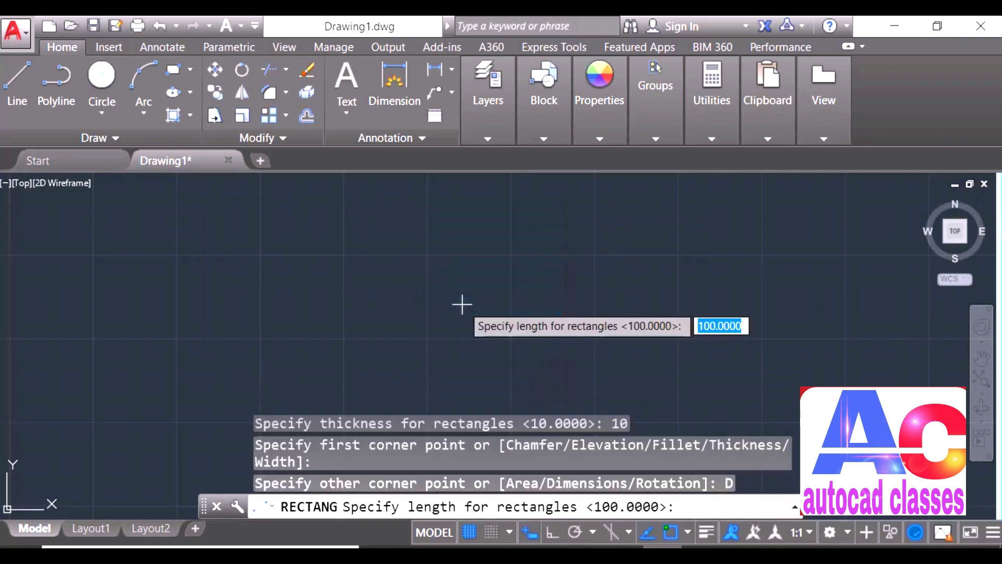
text(100)
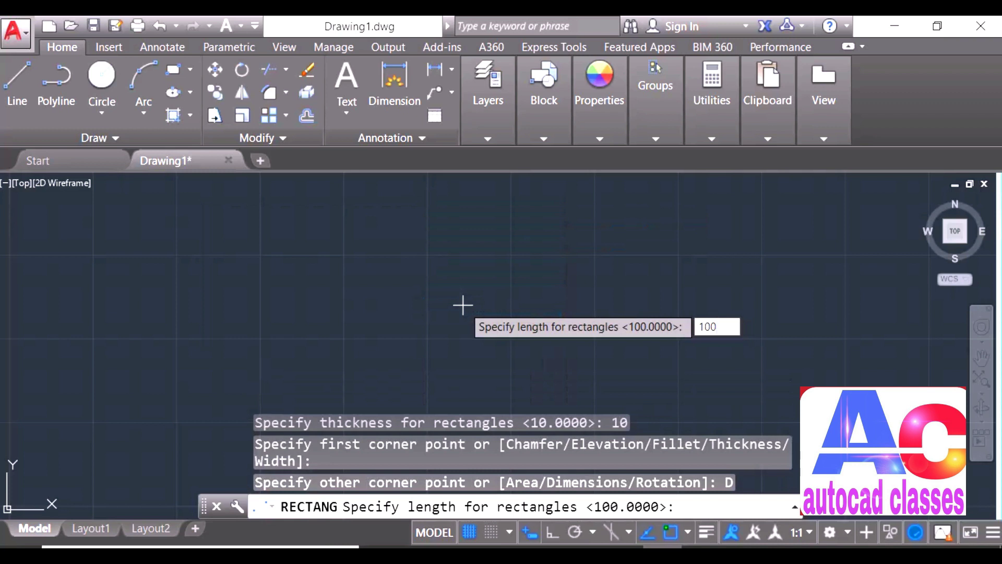
key(Return)
text(50)
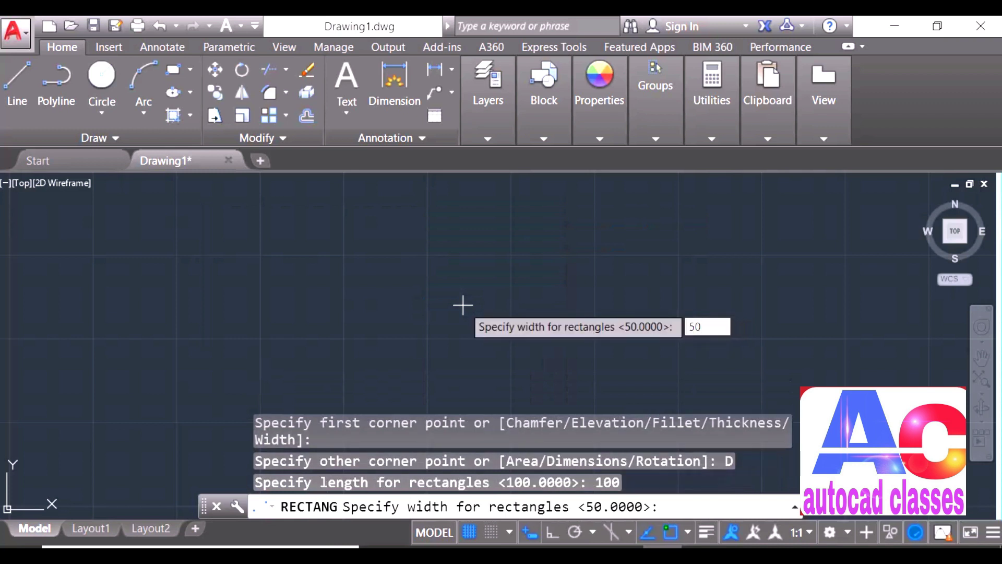
key(Return)
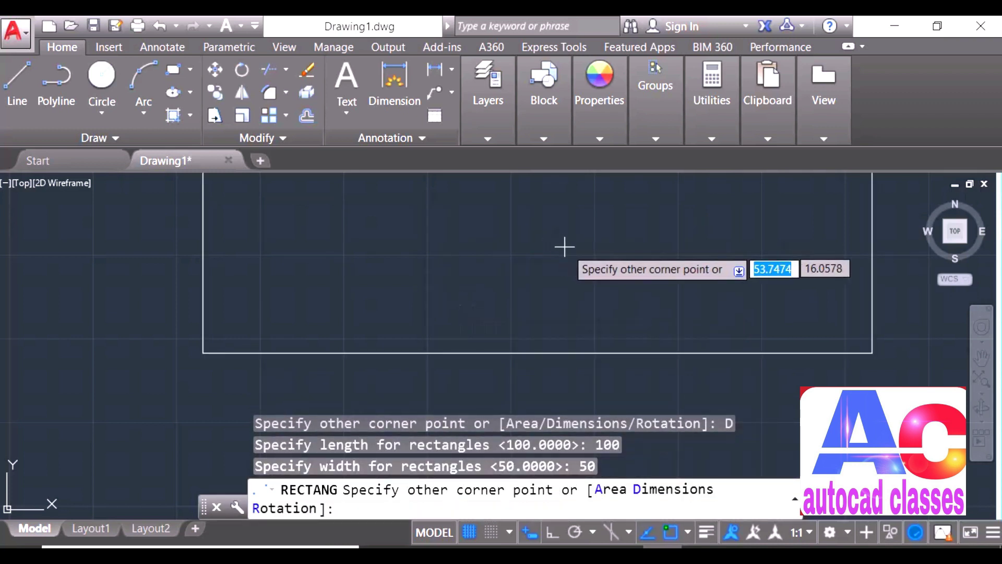
click(564, 247)
scroll(588, 250, down, 4)
middle_drag(595, 248, 356, 307)
scroll(315, 369, up, 2)
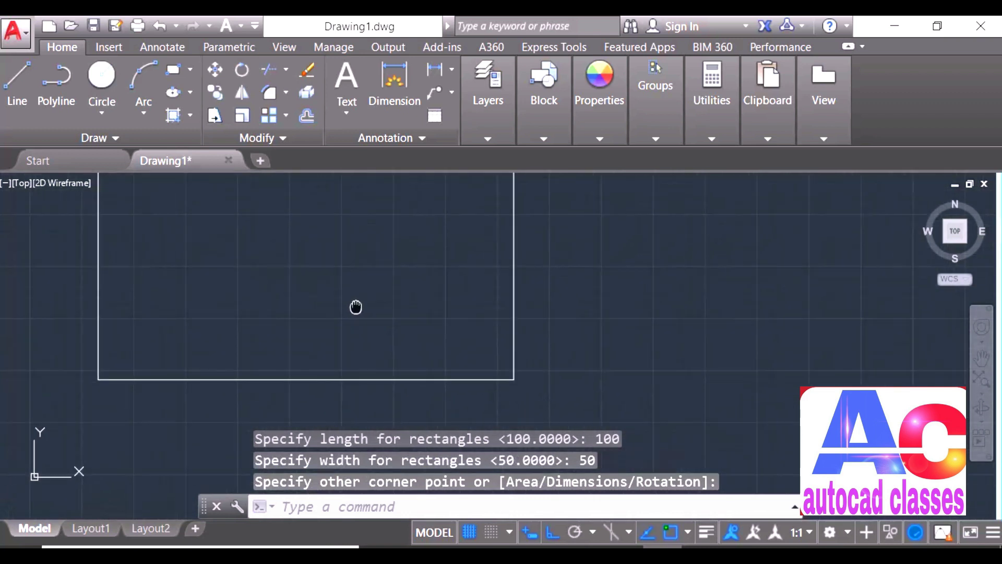
scroll(356, 307, down, 1)
scroll(273, 288, up, 1)
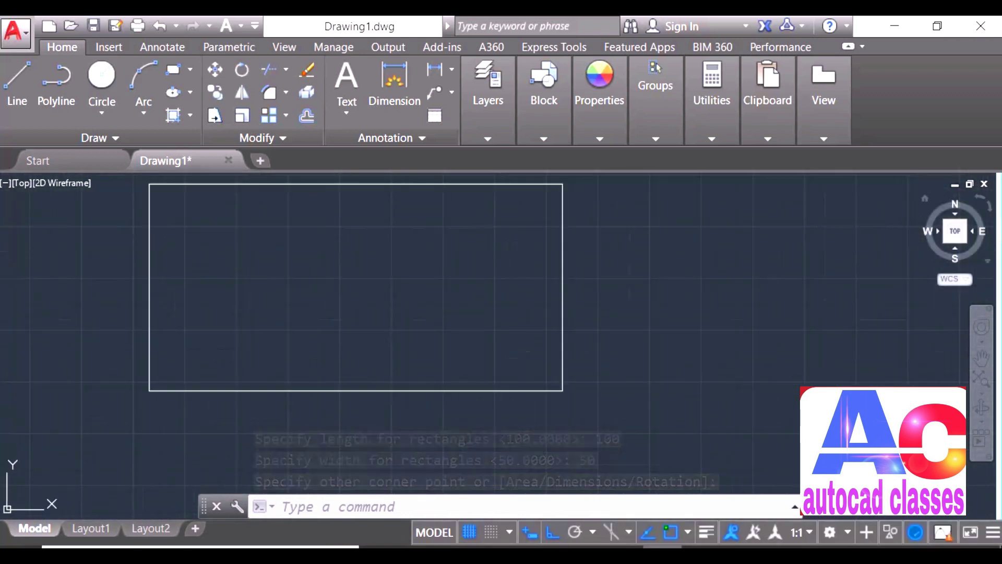
Step: Switch to the 3D Modeling workspace and inspect the thick rectangle's sides and corners in the SE Isometric view
click(830, 532)
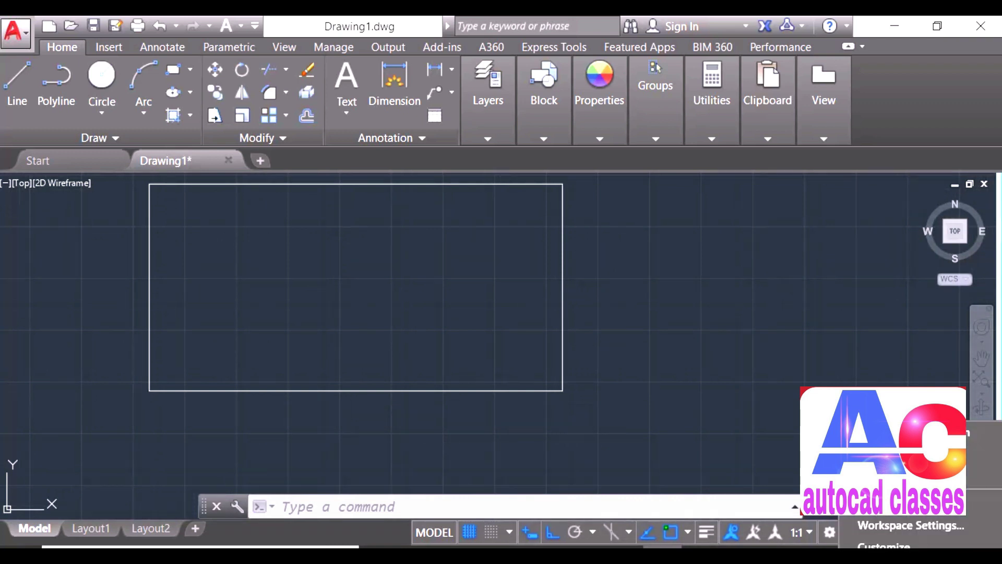
click(896, 475)
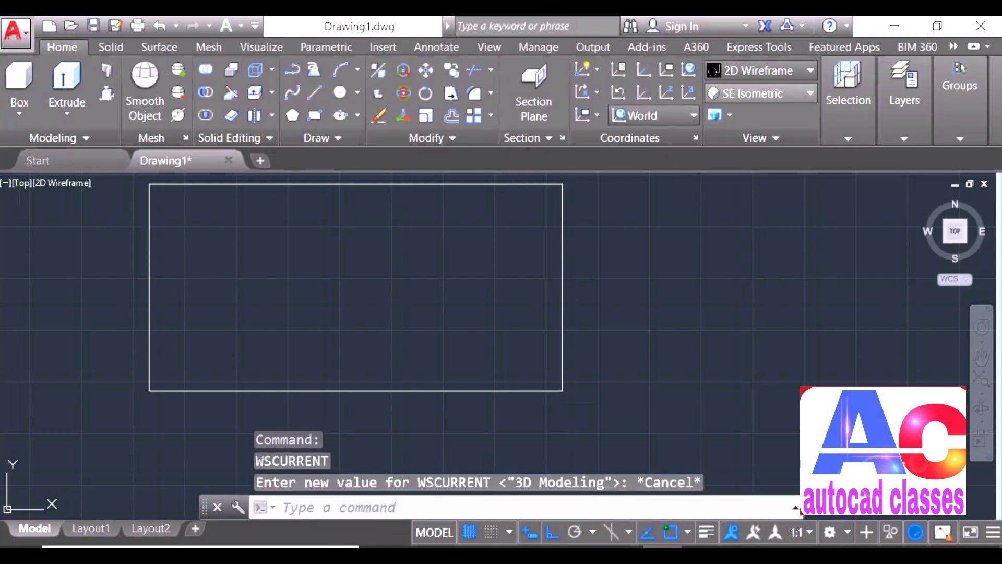
click(759, 93)
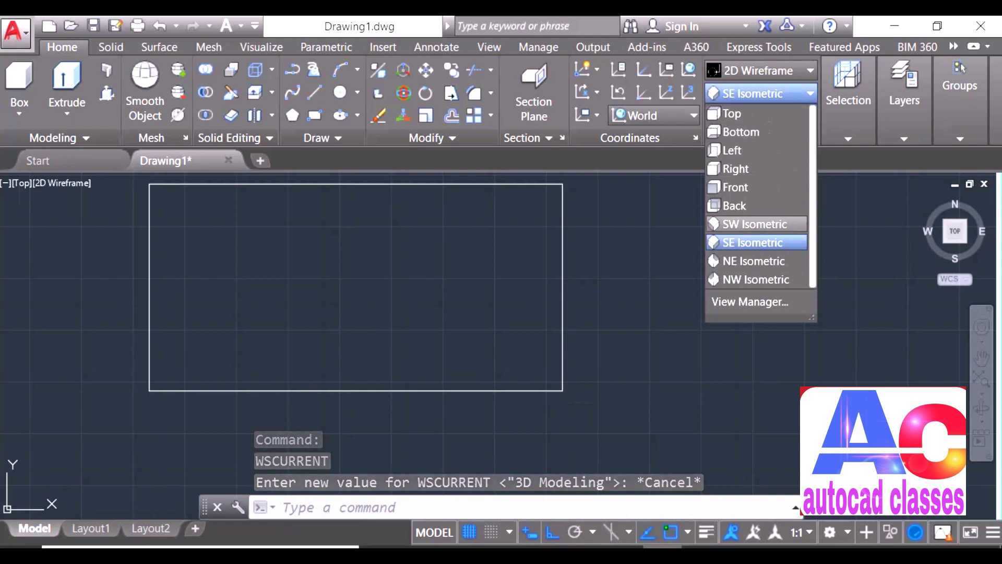
click(753, 242)
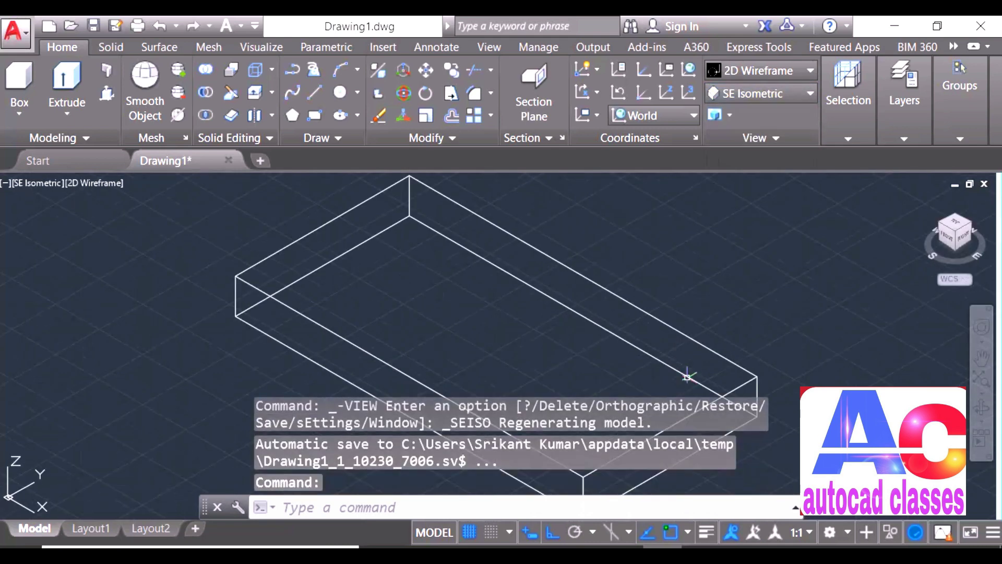
middle_drag(719, 394, 644, 59)
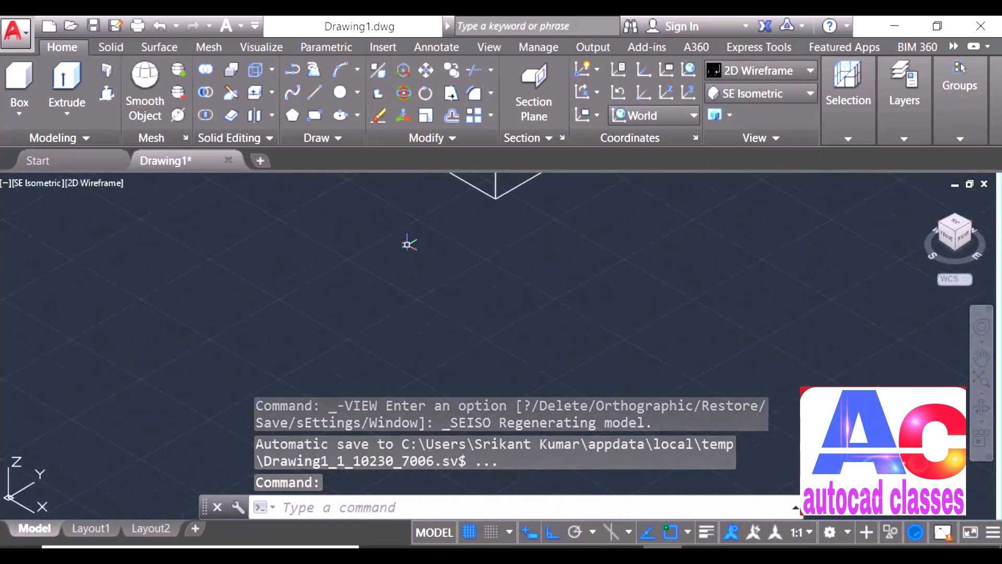
middle_drag(487, 192, 473, 335)
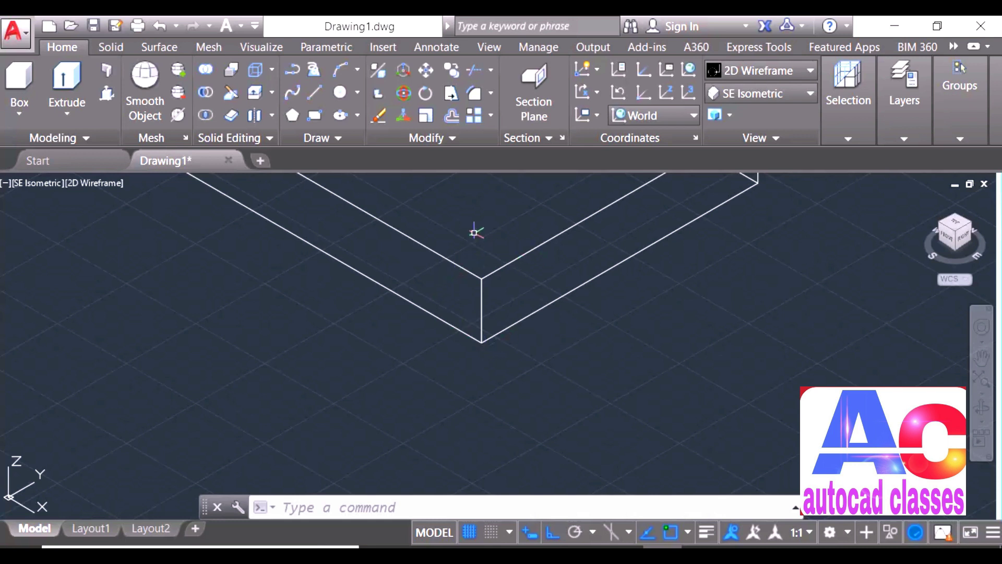
mouse_move(594, 249)
middle_down()
mouse_move(550, 375)
mouse_move(785, 400)
mouse_move(778, 394)
middle_up()
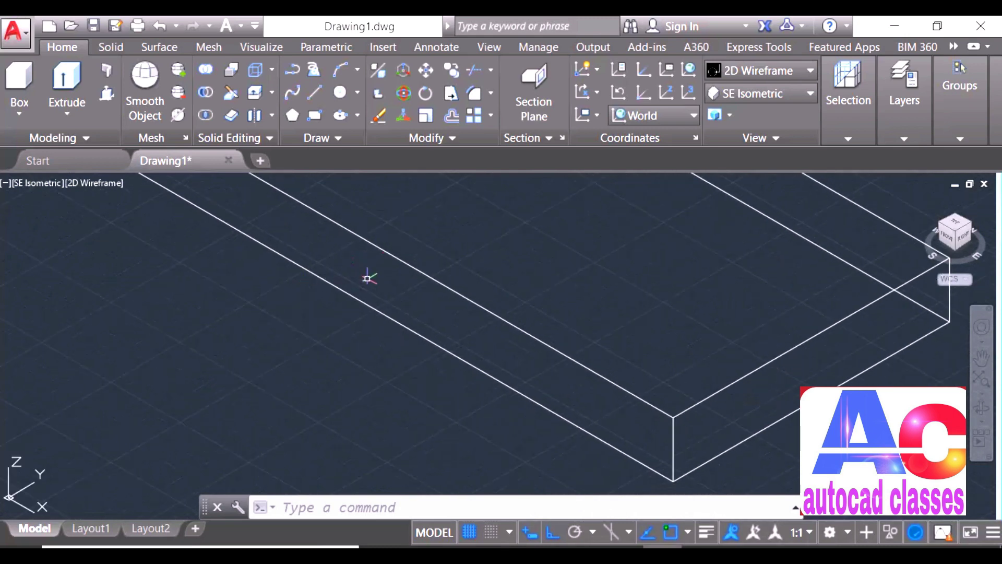
click(371, 257)
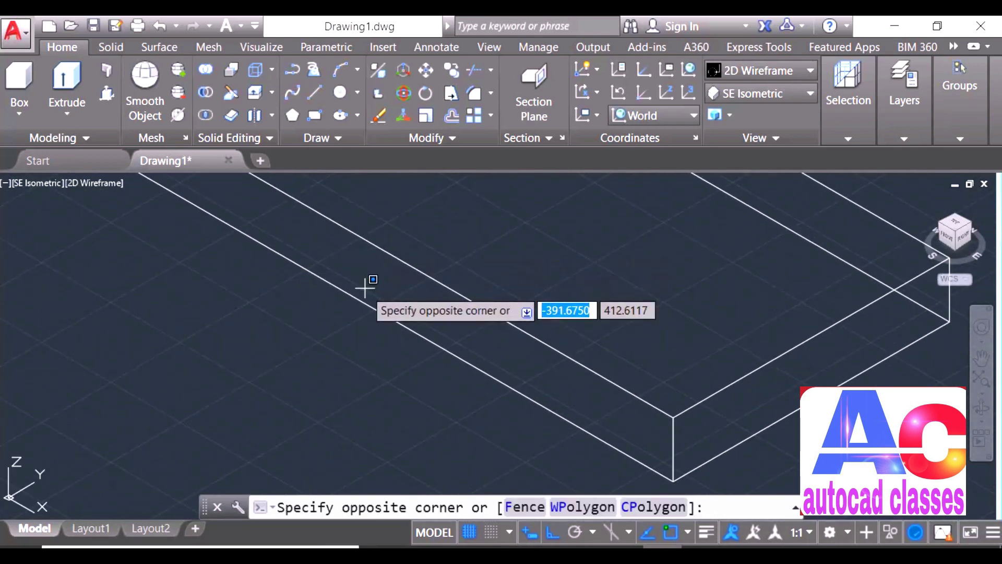
click(366, 288)
middle_drag(400, 265, 402, 269)
middle_drag(421, 375, 517, 327)
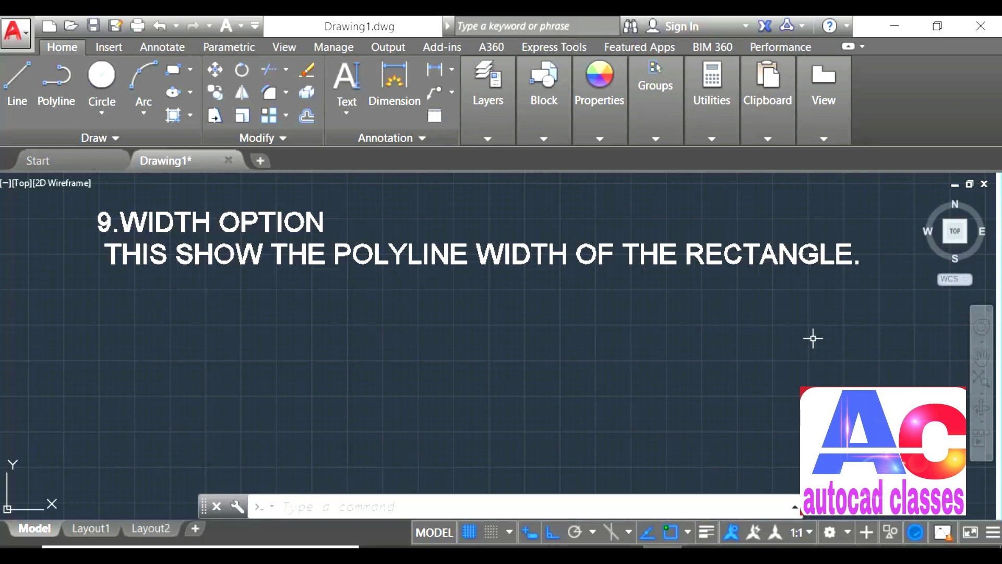
Step: Erase the width option's explanatory text and start a new rectangle with its line width set to 10
key(ctrl+a)
key(Delete)
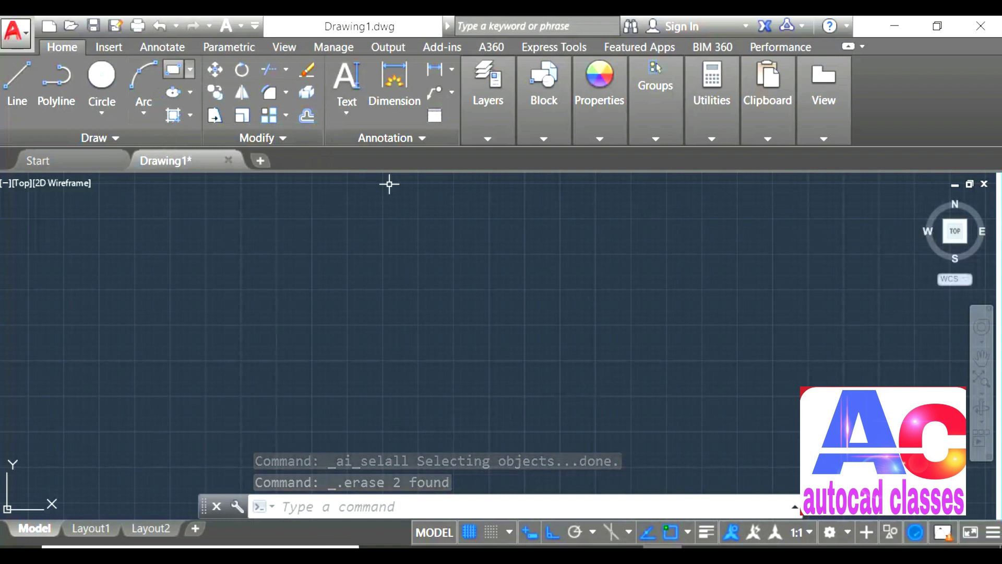
text(rec)
key(Return)
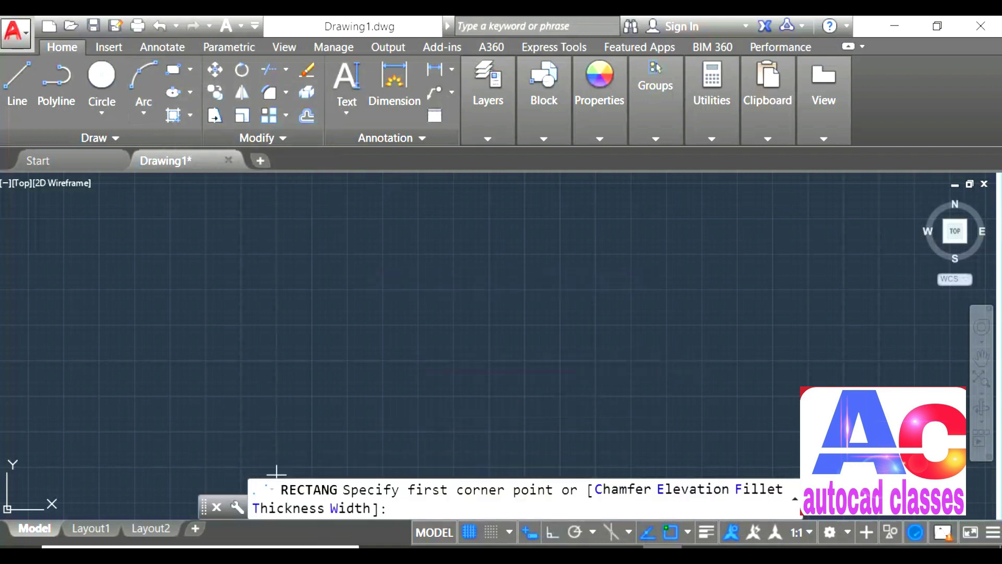
text(w)
key(Return)
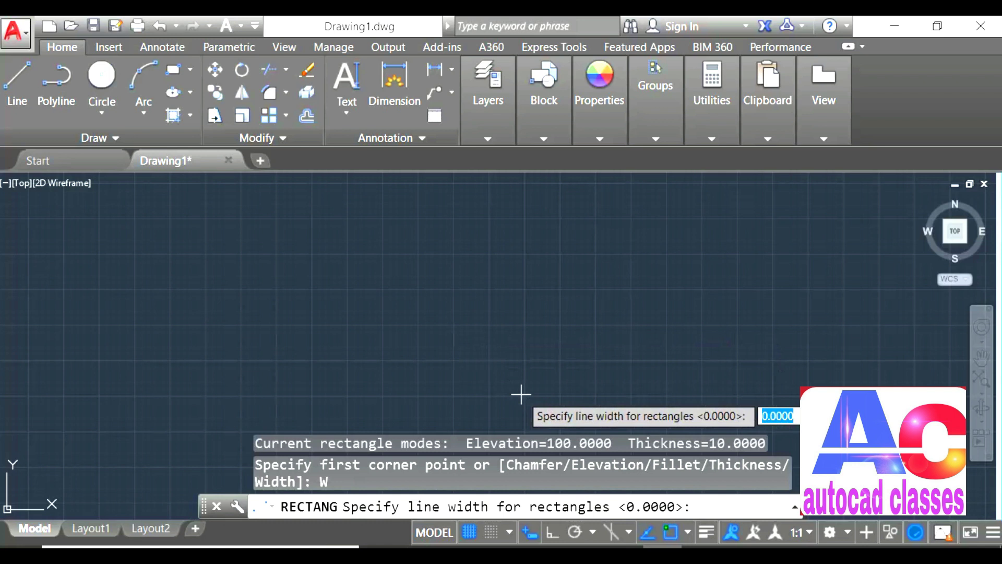
text(10)
key(Return)
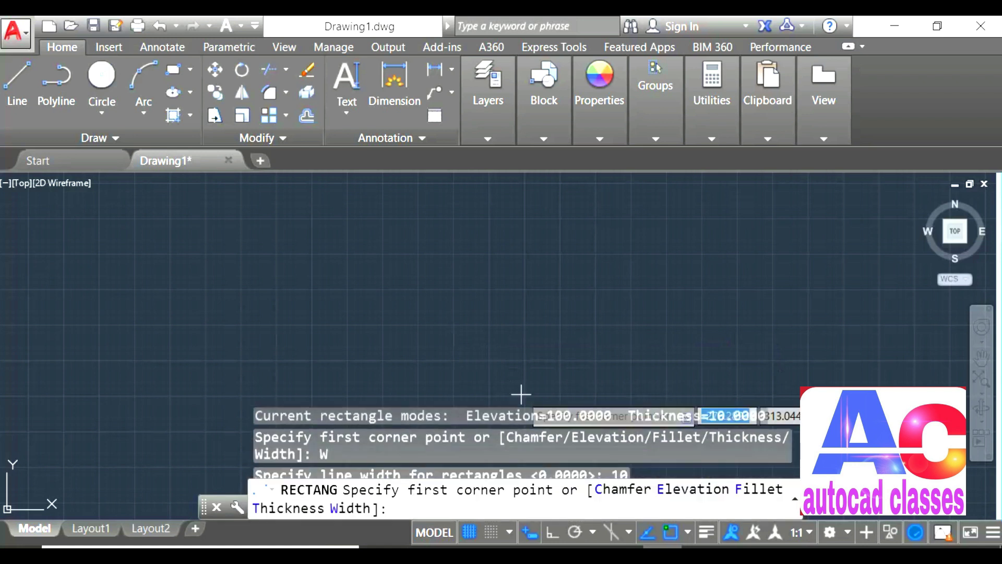
Step: Place the wide-line rectangle in the cleared drawing area with a length of 100 and a width of 50, using the Dimensions option
click(139, 396)
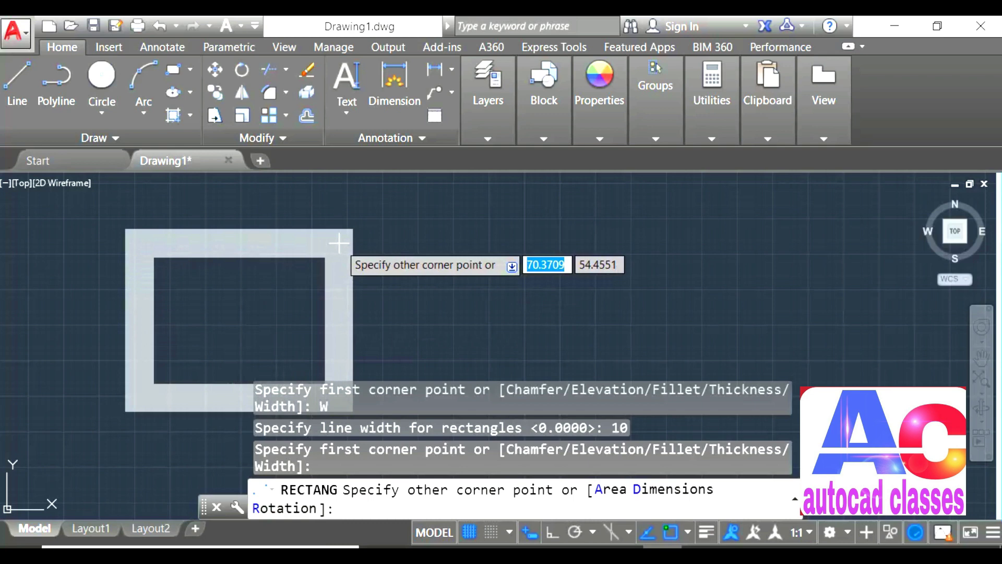
right_click(340, 243)
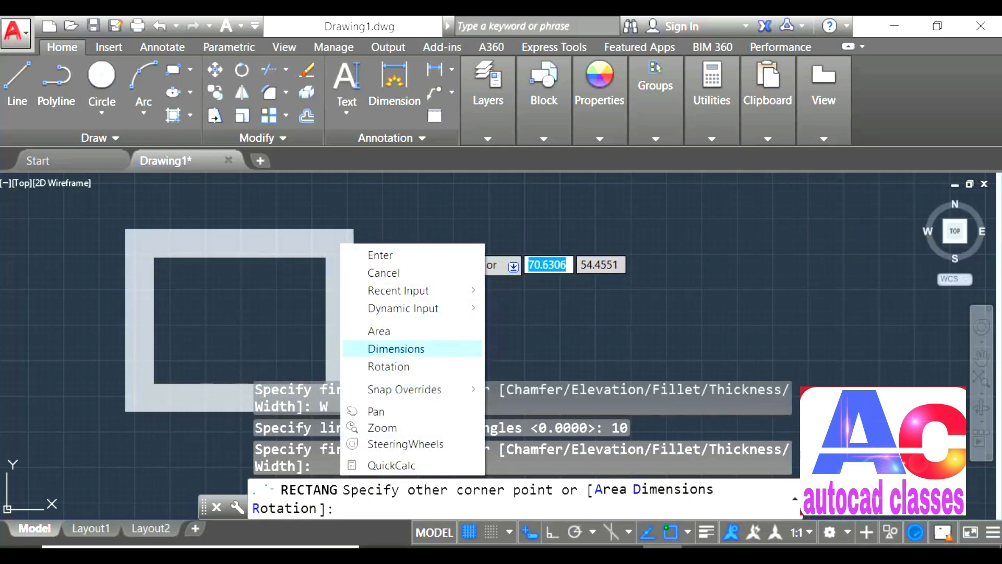
click(397, 348)
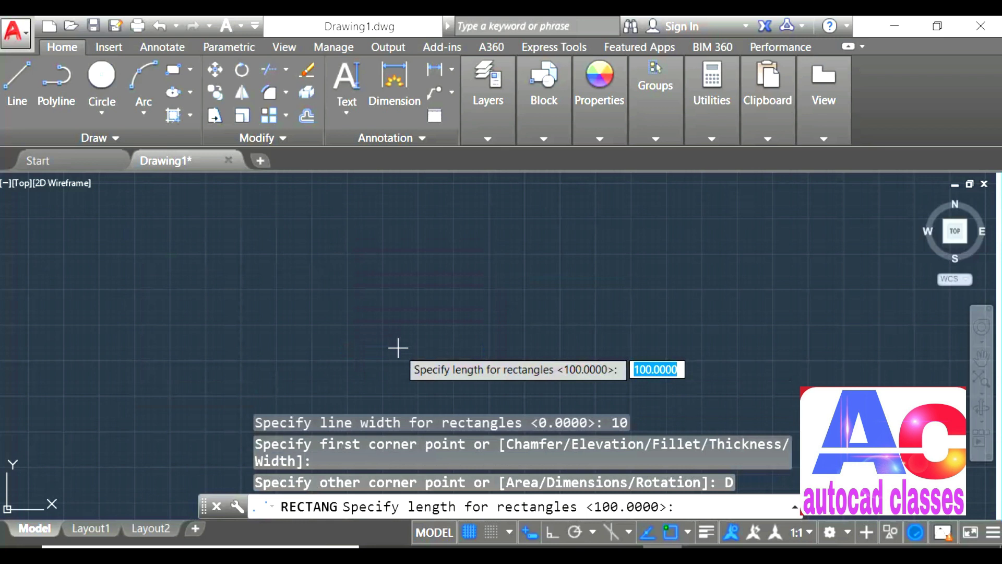
text(100)
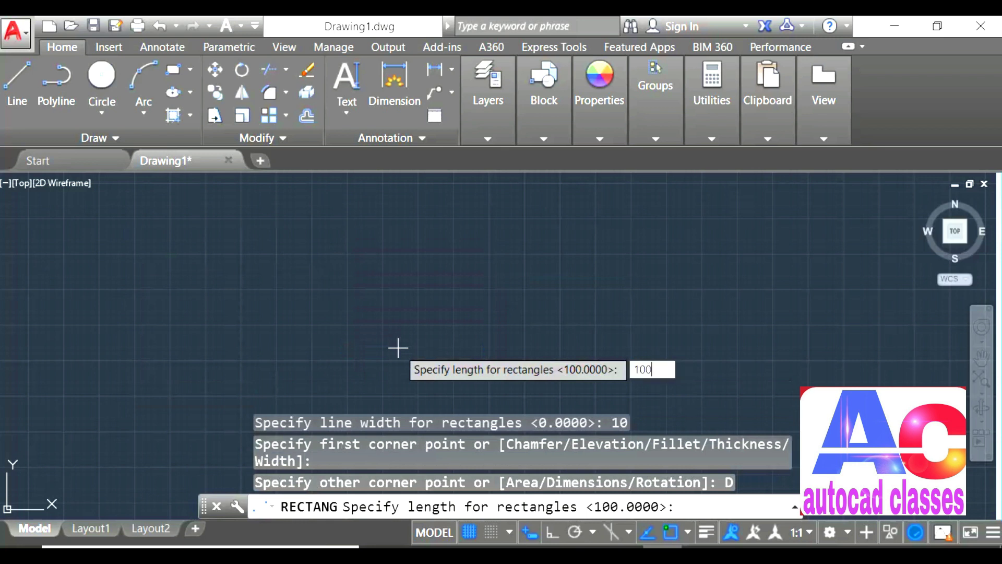
key(Return)
text(5)
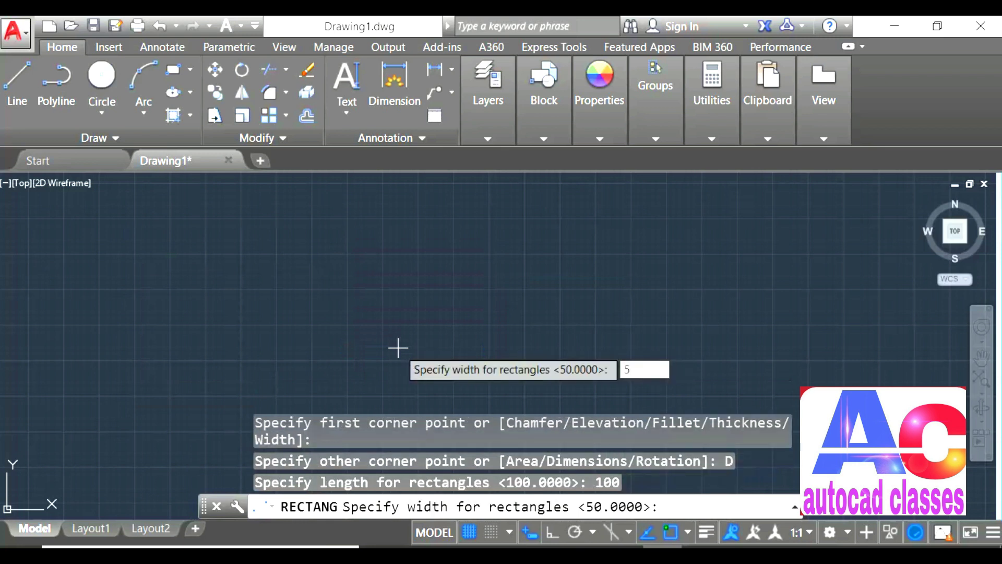
text(0)
key(Return)
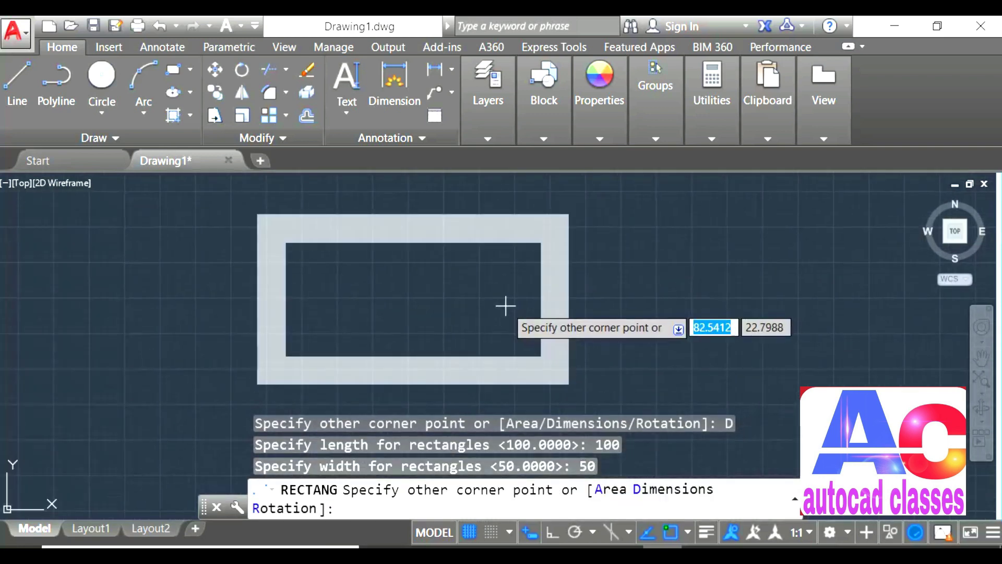
click(368, 243)
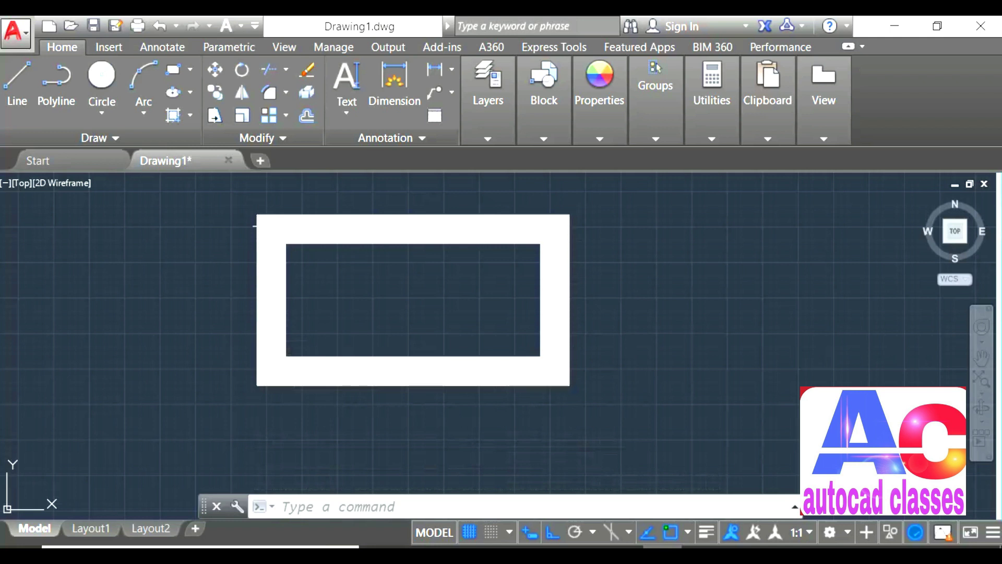
scroll(553, 379, up, 2)
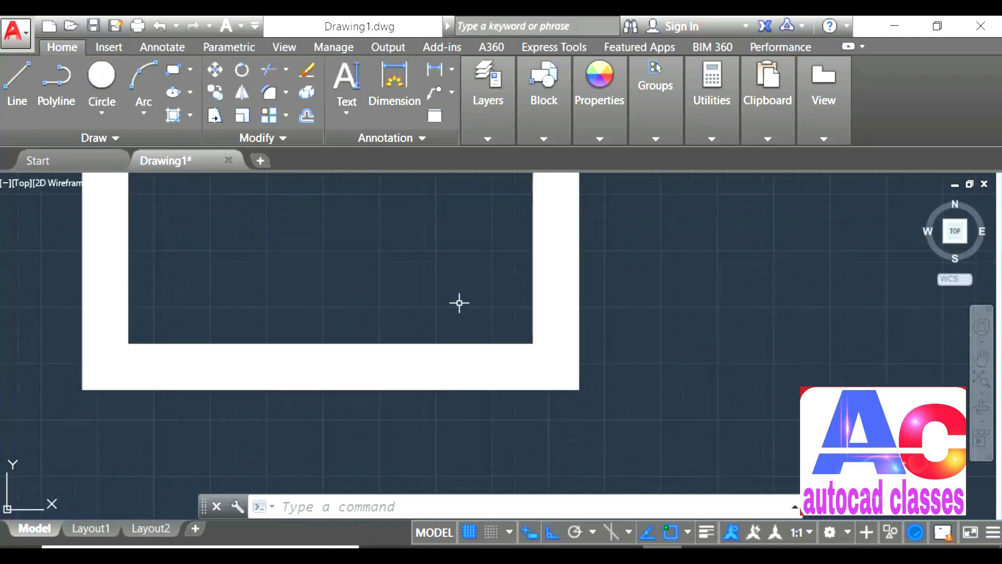
scroll(477, 347, down, 2)
scroll(479, 349, up, 2)
scroll(473, 297, down, 2)
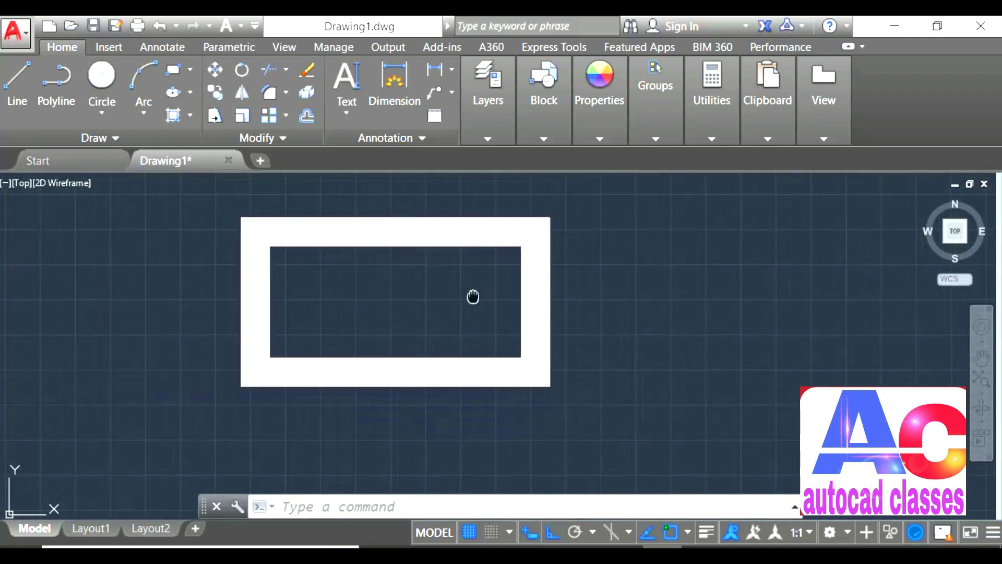